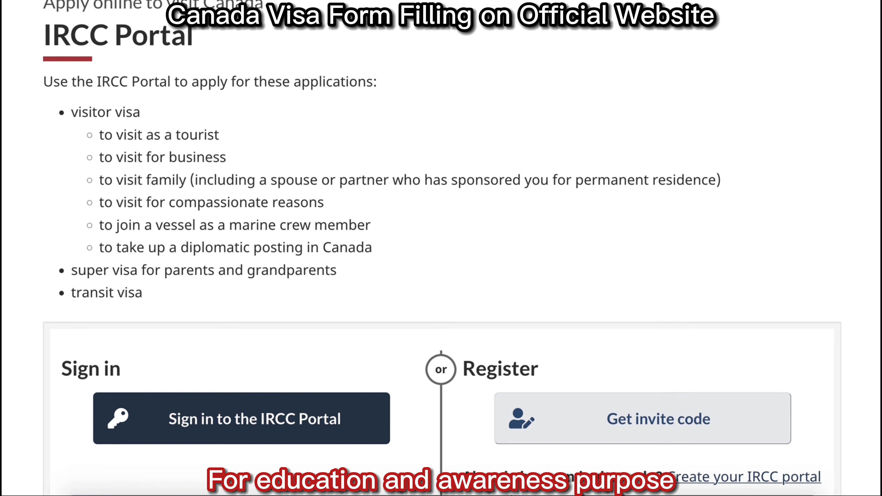
scroll(441, 264, "down", 2)
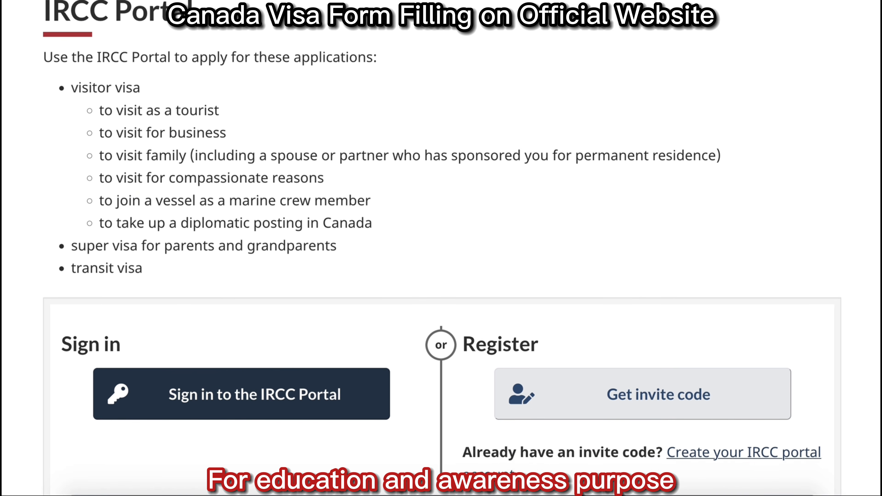
scroll(440, 264, "down", 2)
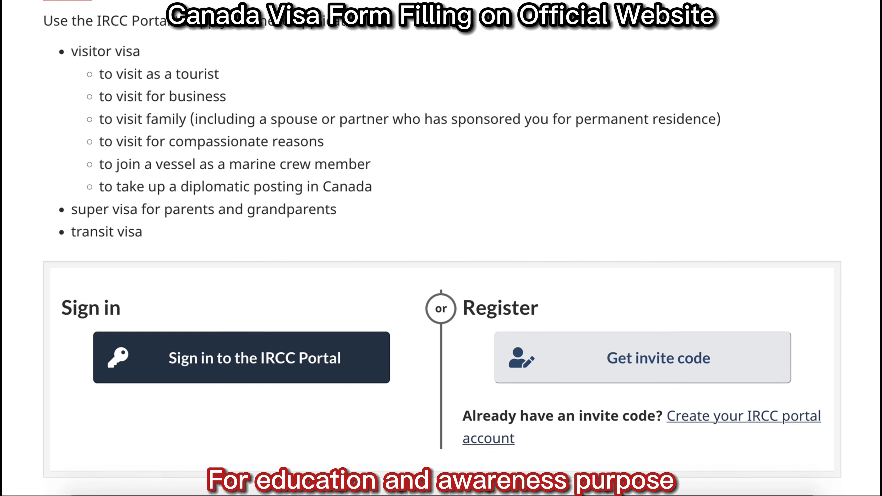
scroll(441, 264, "down", 4)
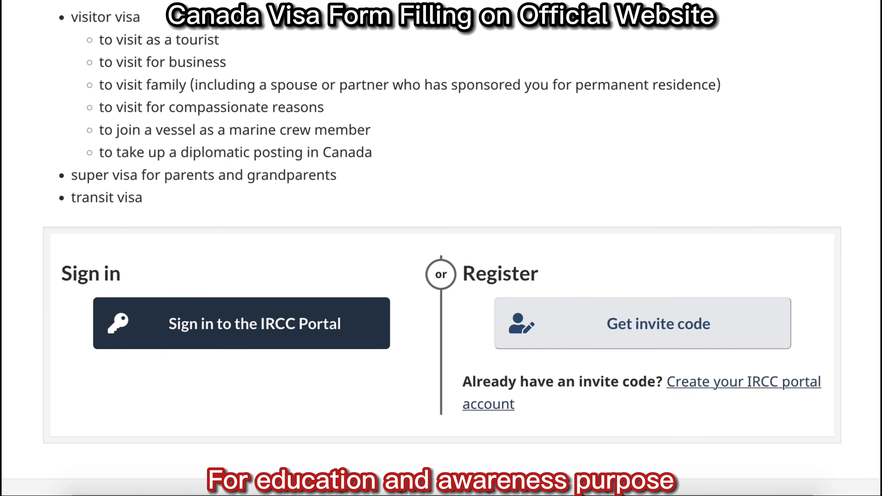
scroll(441, 264, "down", 4)
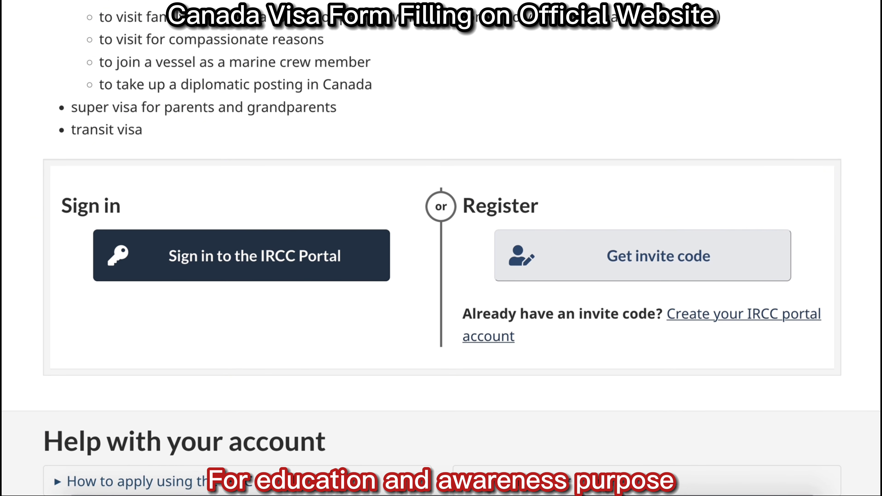
scroll(441, 264, "down", 1)
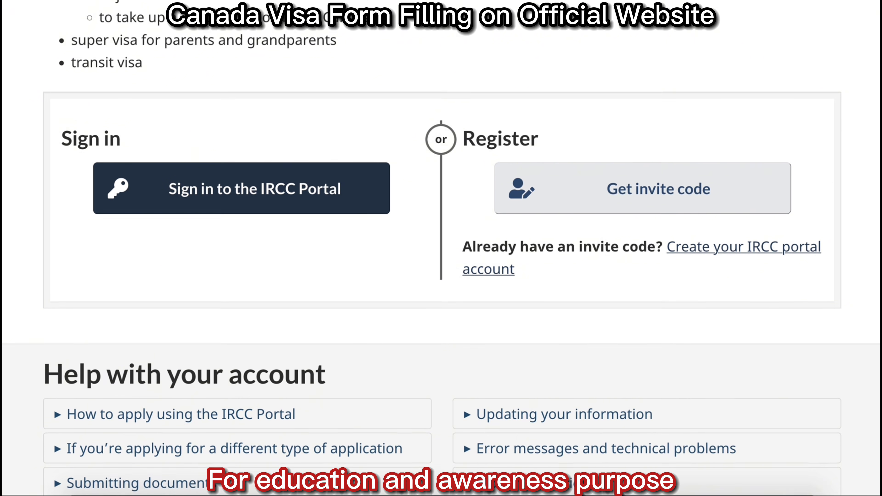
scroll(441, 248, "down", 2)
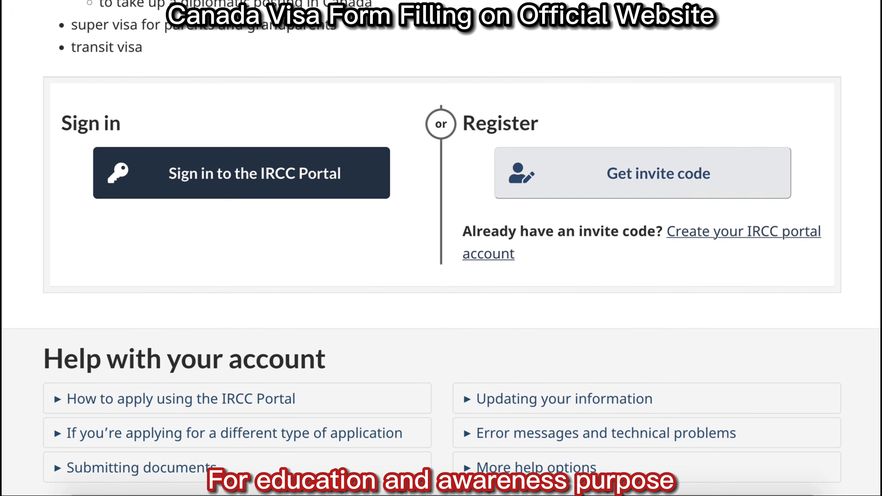
scroll(441, 248, "down", 3)
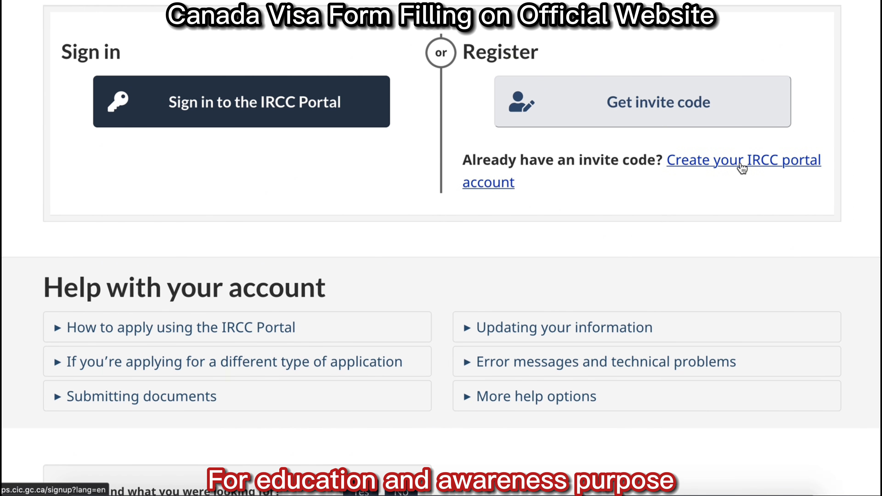
Request an invitation code for the applicant's e-mail address, copy it, and continue to the sign-up page.
left_click(741, 167)
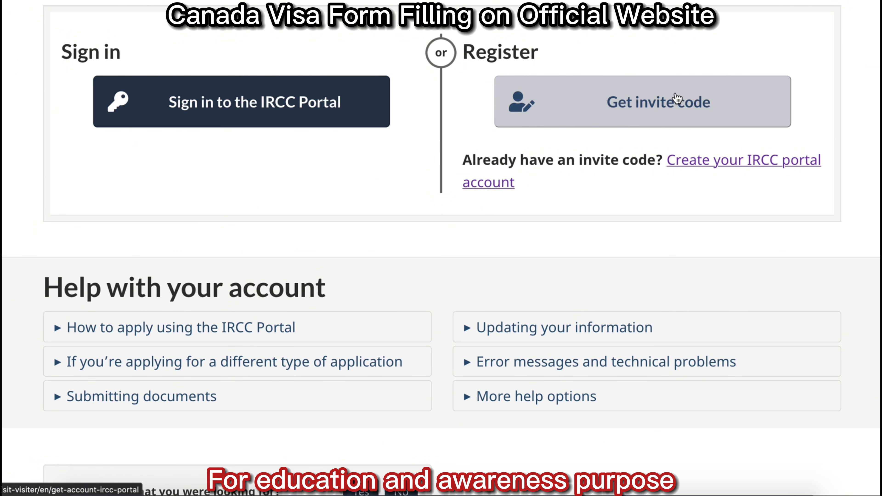
left_click(677, 101)
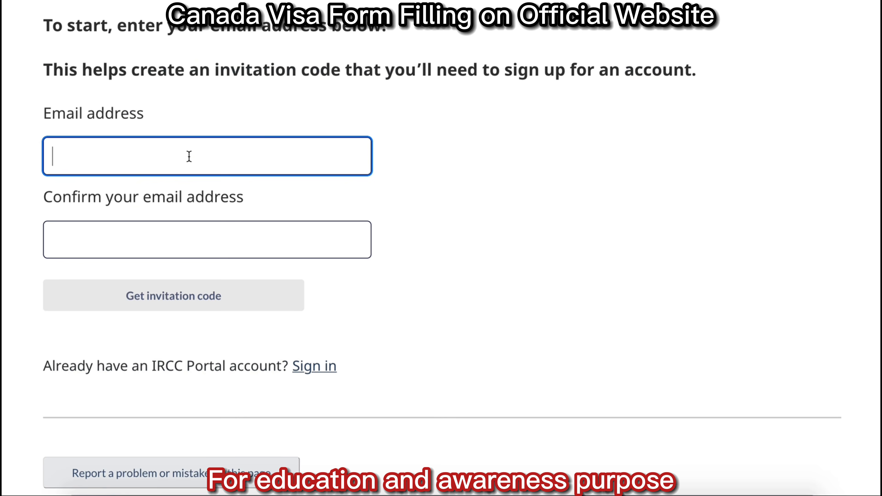
left_click(172, 245)
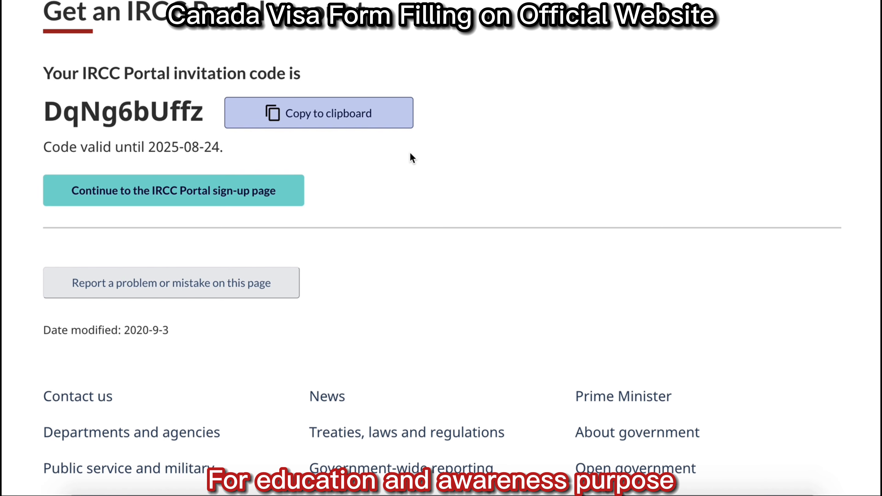
left_click(328, 115)
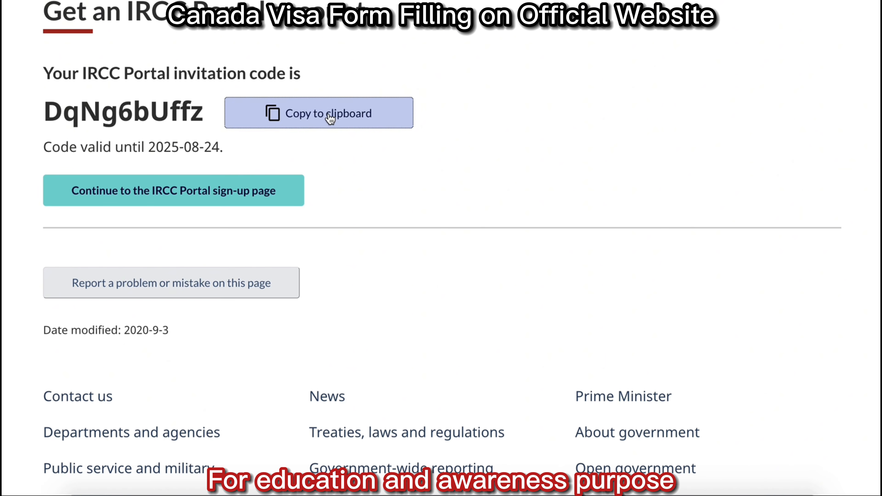
left_click(229, 189)
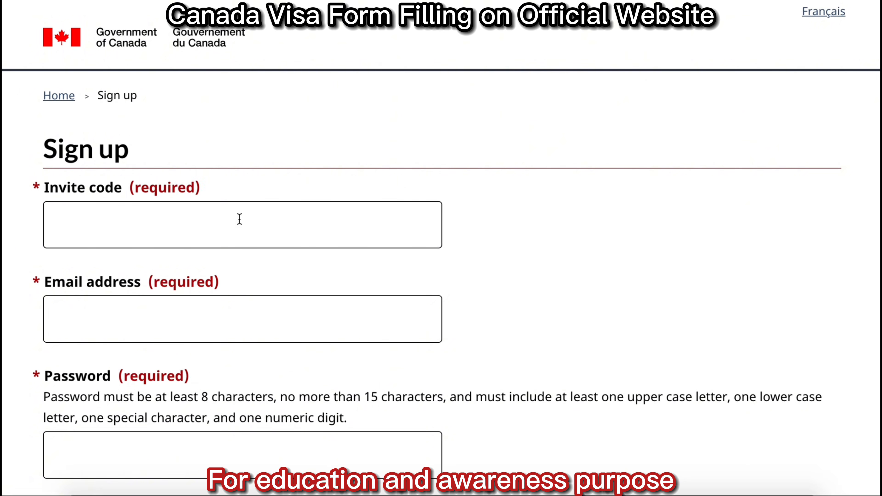
Paste the invitation code into the sign-up form and enter and confirm the account password.
left_click(238, 218)
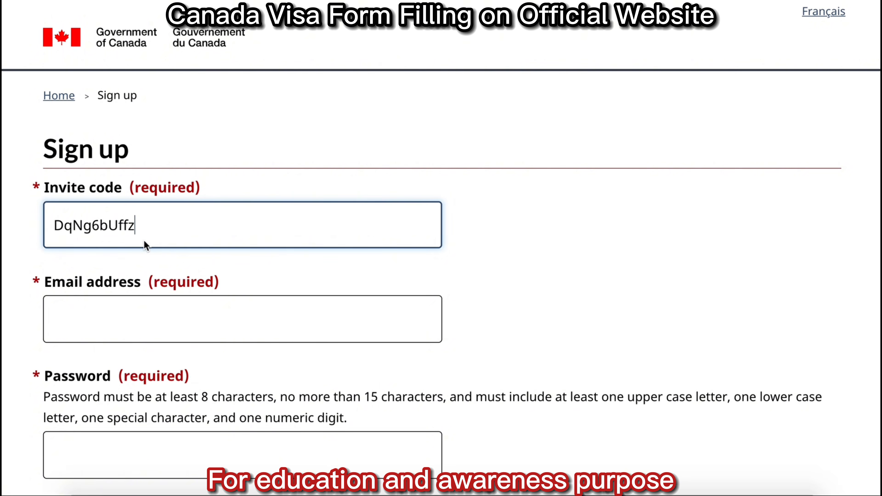
scroll(720, 351, "down", 3)
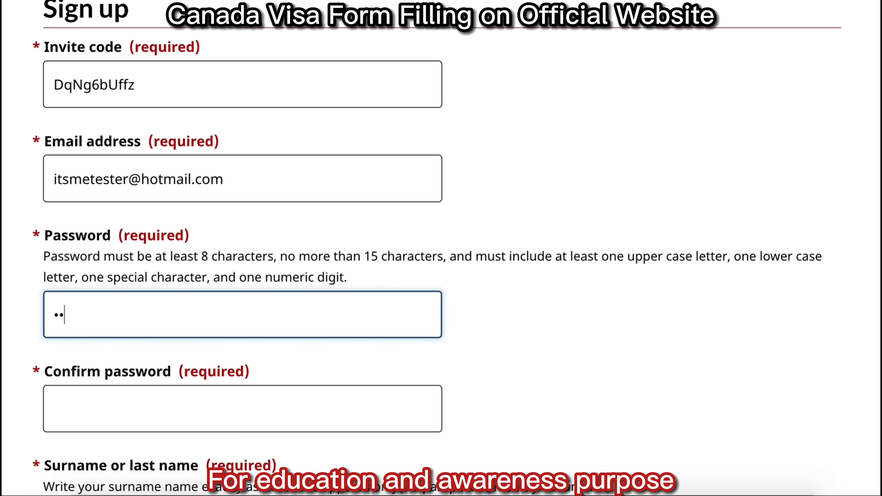
type("•")
left_click(221, 430)
type("•••••")
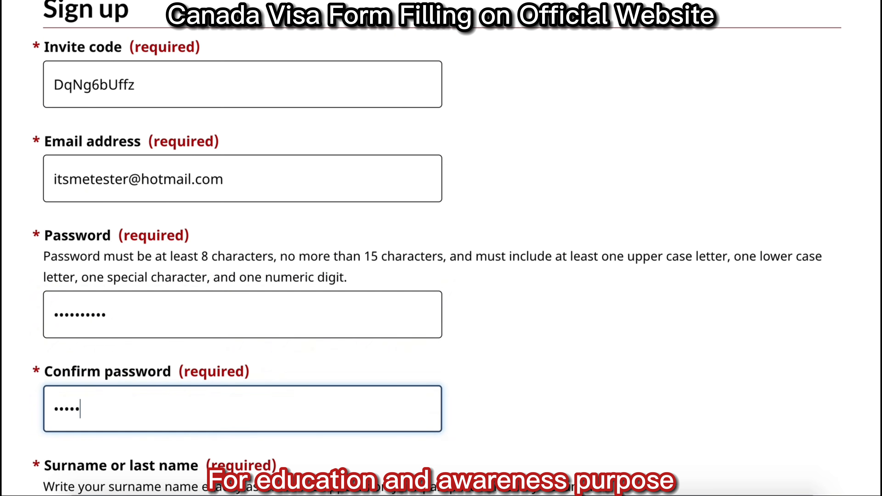
scroll(786, 255, "down", 10)
Enter the applicant's surname, given name and an international phone number, then submit the sign-up form.
left_click(272, 81)
type("A")
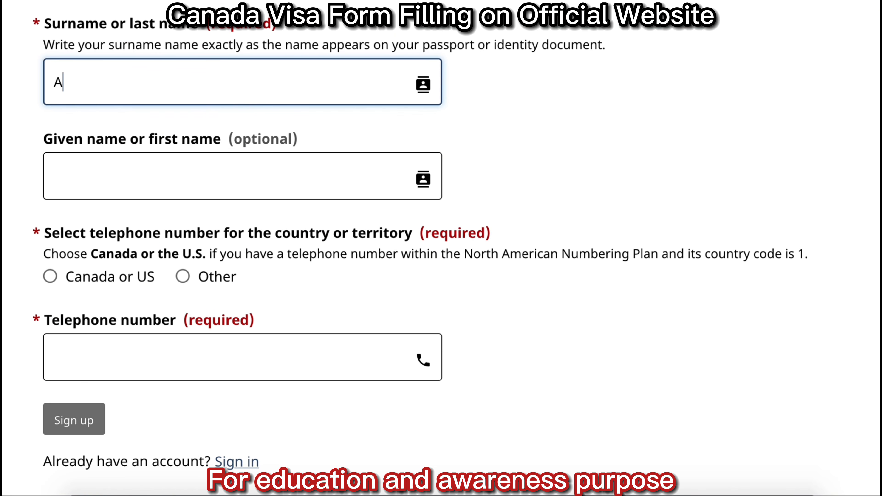
left_click(250, 168)
type("Muhammad")
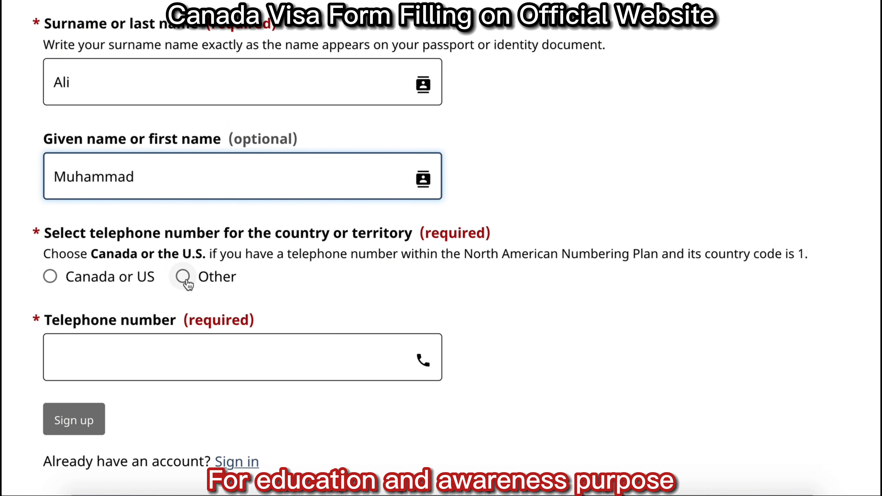
left_click(183, 277)
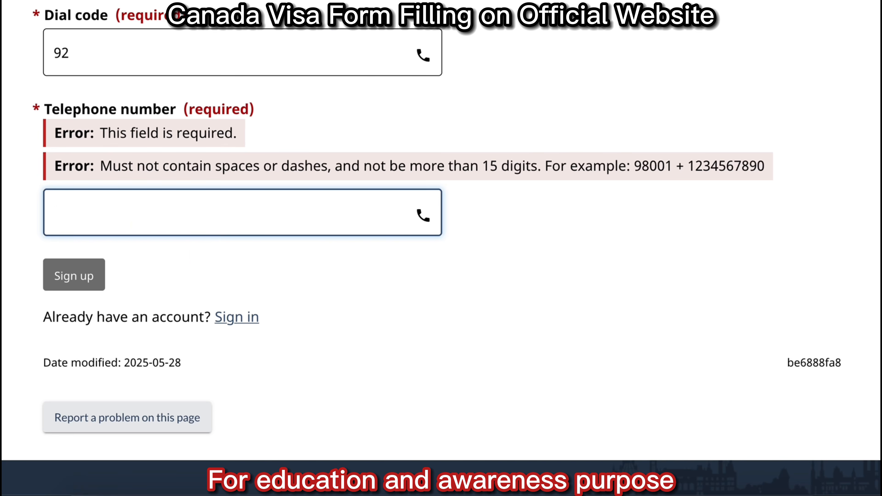
type("300276666")
left_click(71, 213)
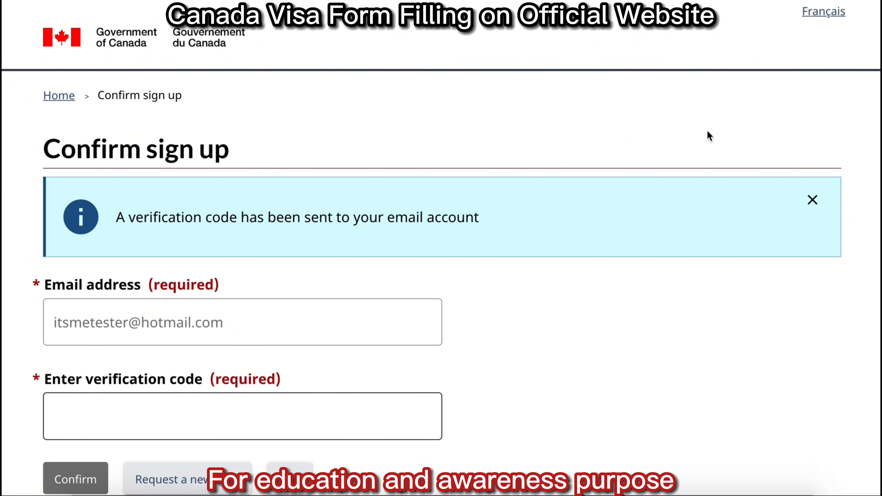
Paste and confirm the verification code, then sign in with the account password.
left_click(209, 413)
key("ctrl+v")
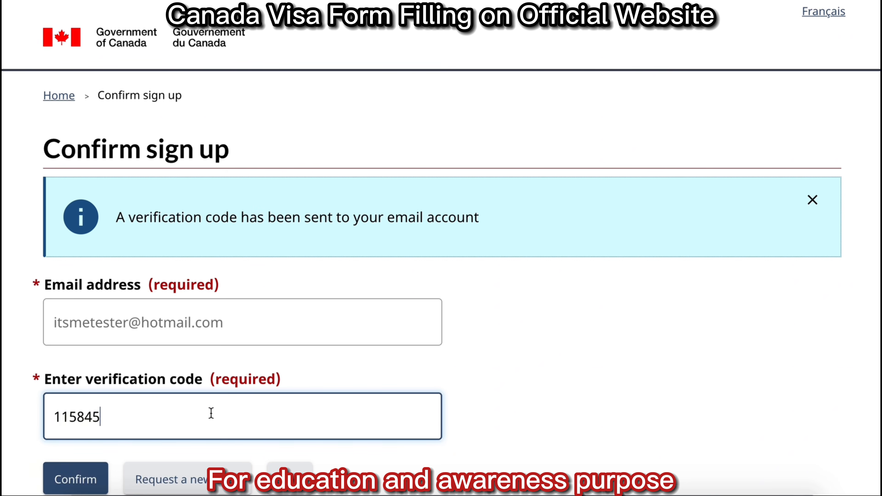
left_click(75, 478)
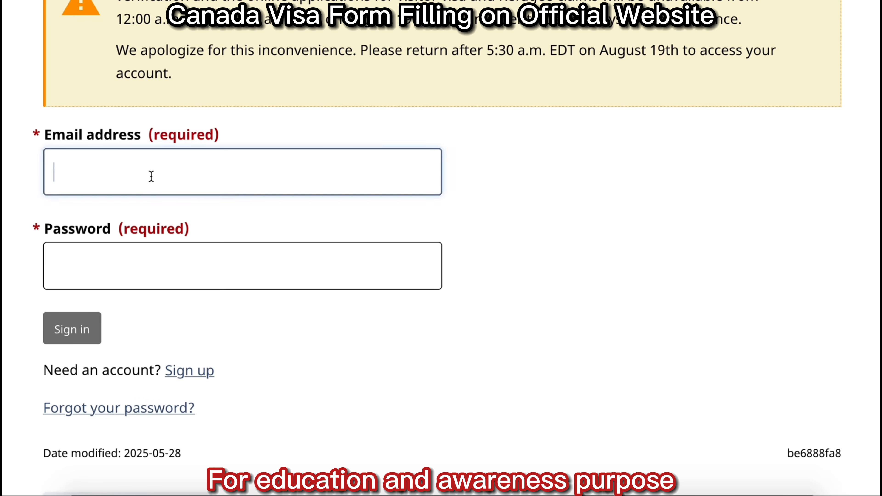
left_click(148, 277)
type("****")
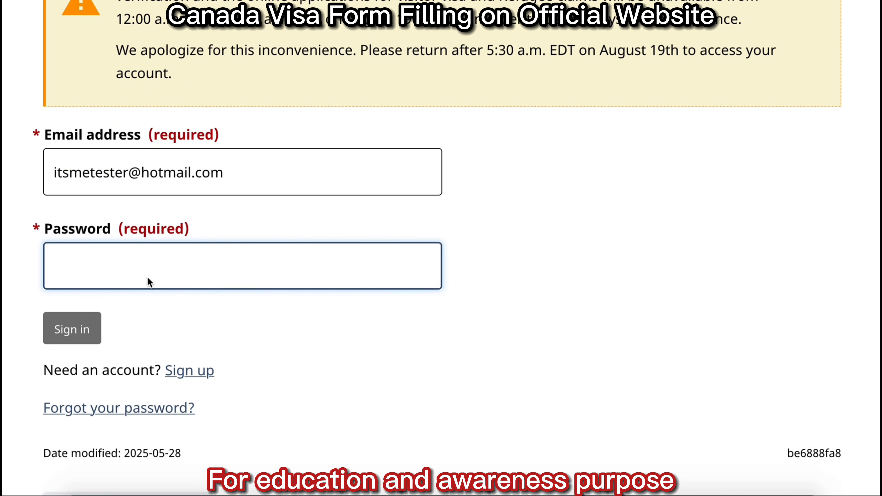
type("*****")
left_click(72, 328)
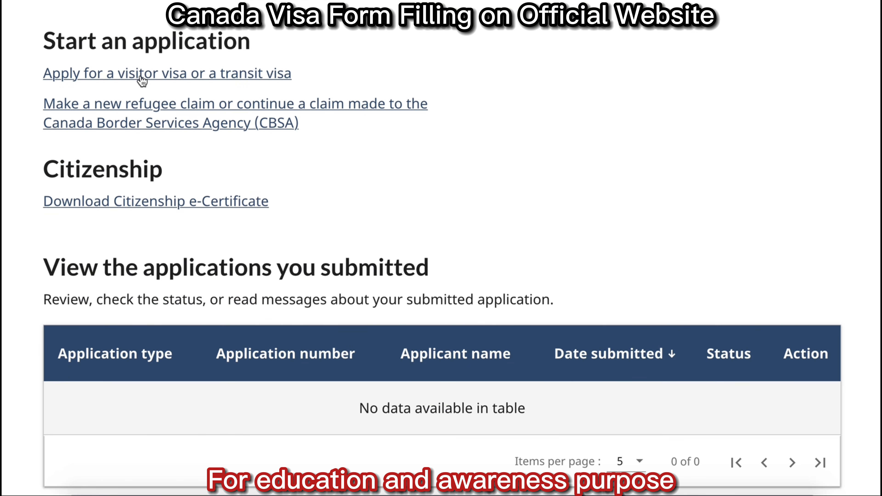
left_click(245, 76)
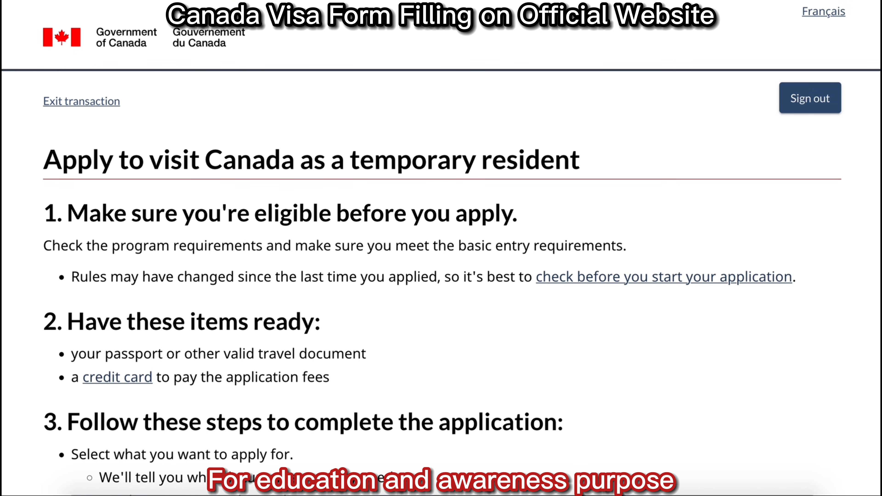
scroll(441, 247, "down", 6)
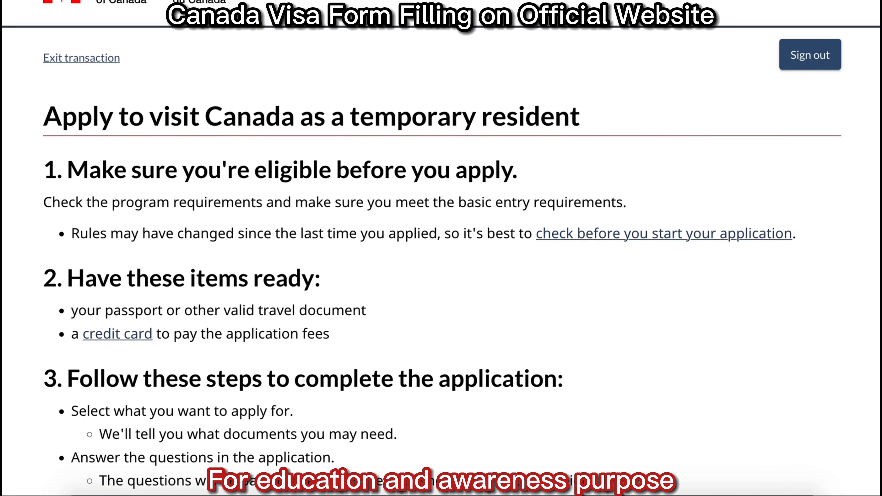
scroll(441, 248, "down", 3)
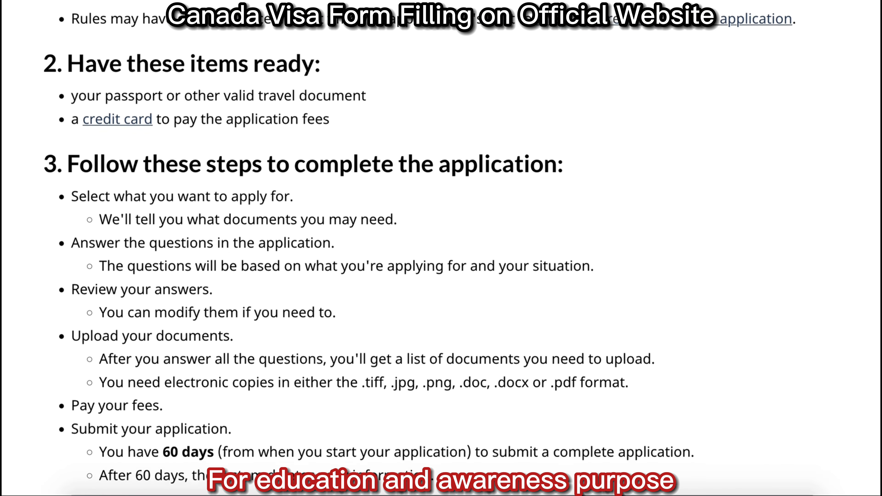
scroll(441, 248, "down", 1)
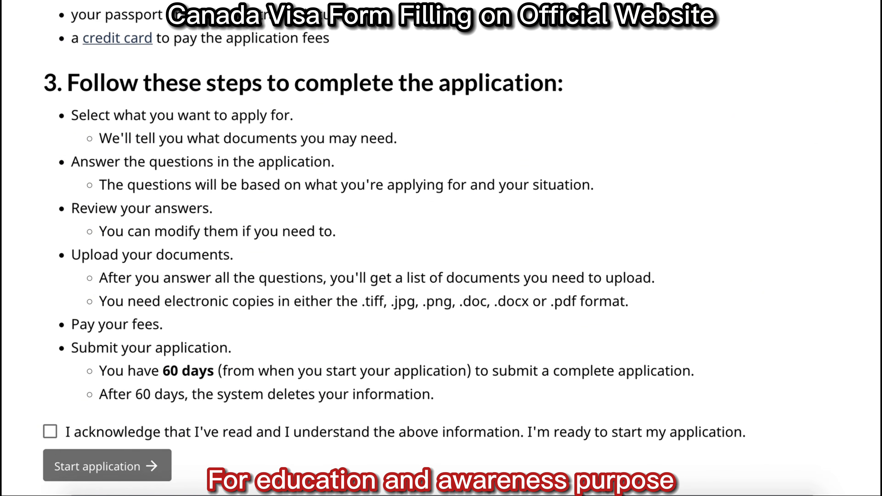
scroll(441, 248, "down", 1)
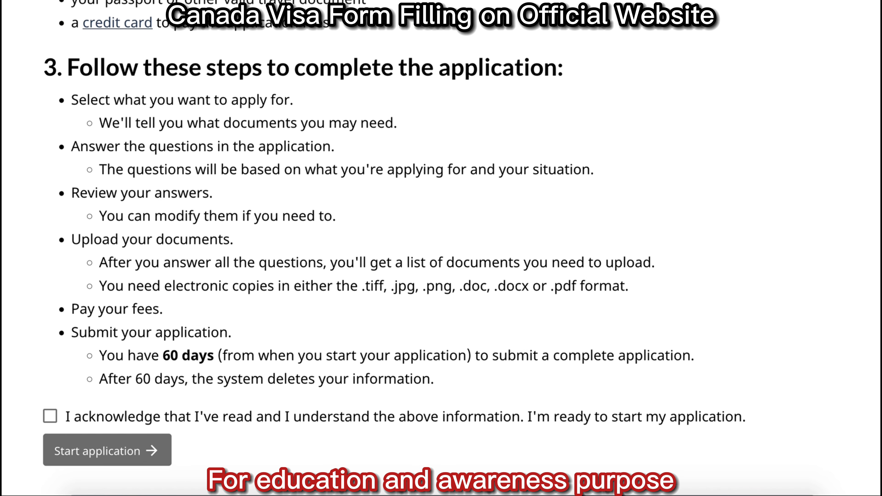
scroll(441, 248, "down", 1)
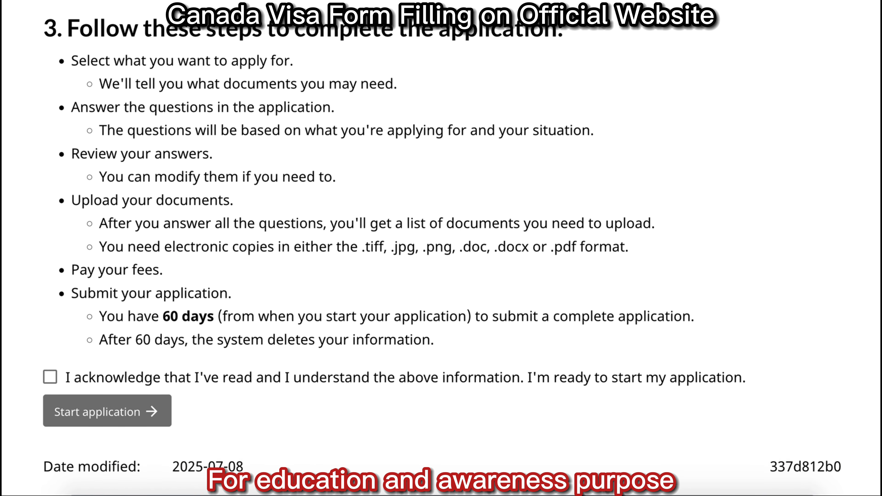
scroll(441, 248, "down", 2)
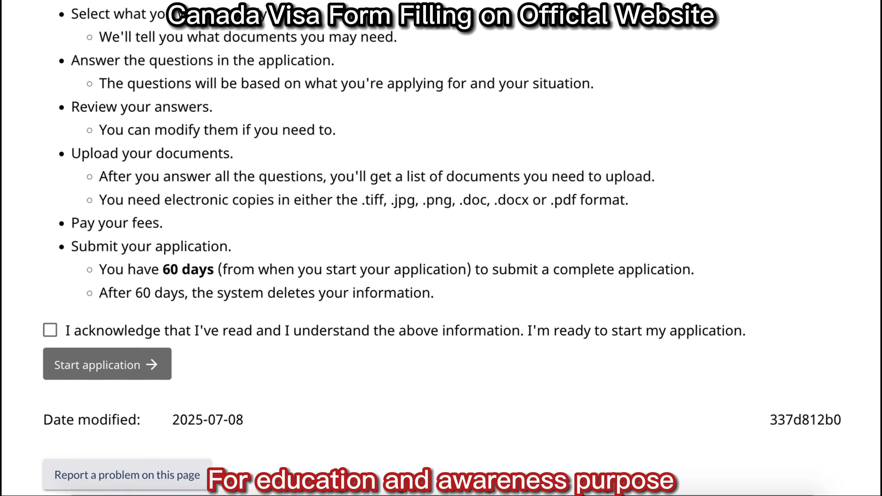
scroll(441, 248, "down", 2)
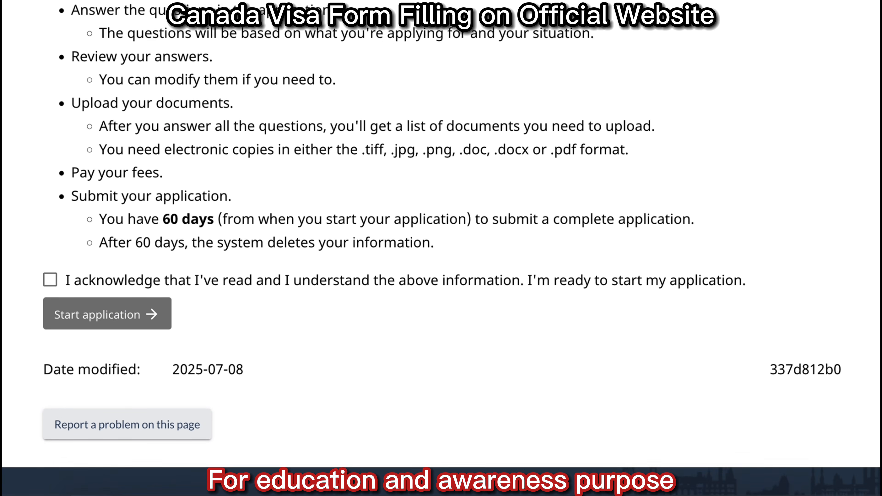
scroll(441, 248, "down", 2)
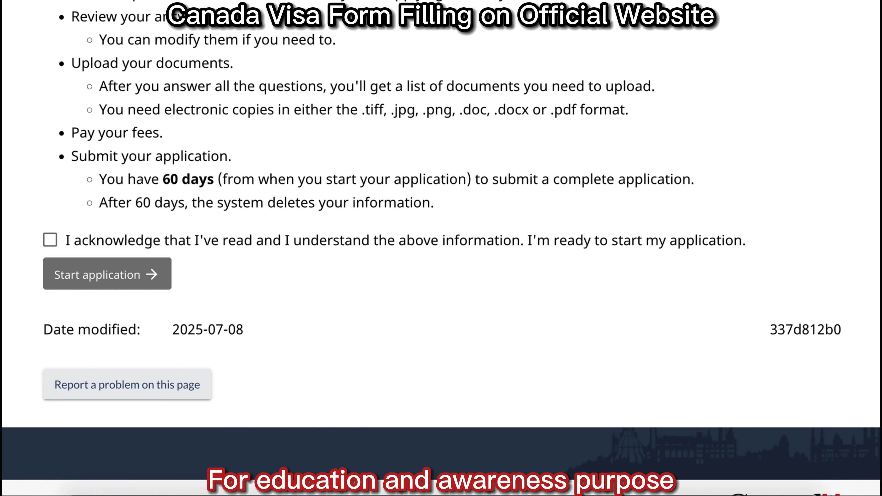
scroll(441, 248, "down", 2)
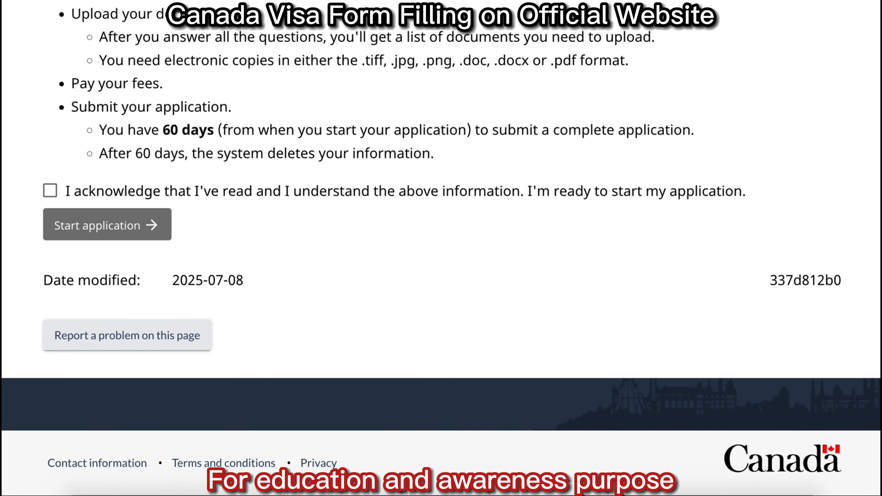
left_click(50, 190)
Start a new application, answering No to applying for a group of people.
left_click(107, 226)
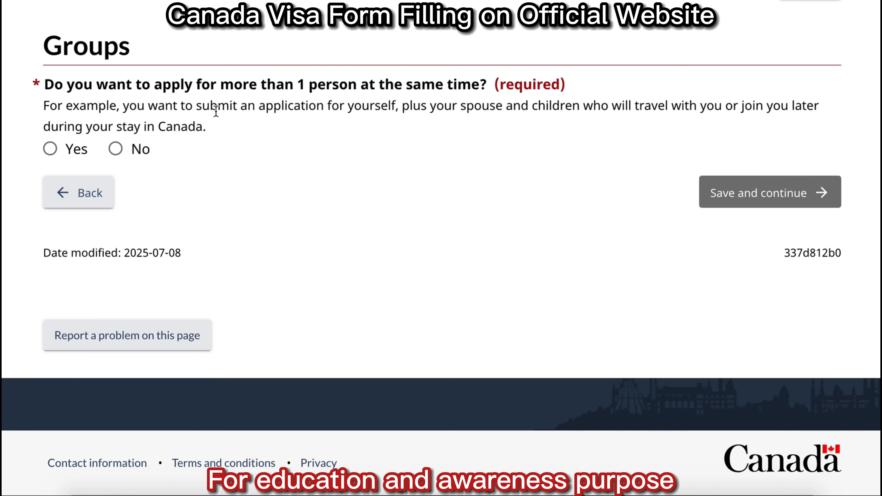
left_click(115, 149)
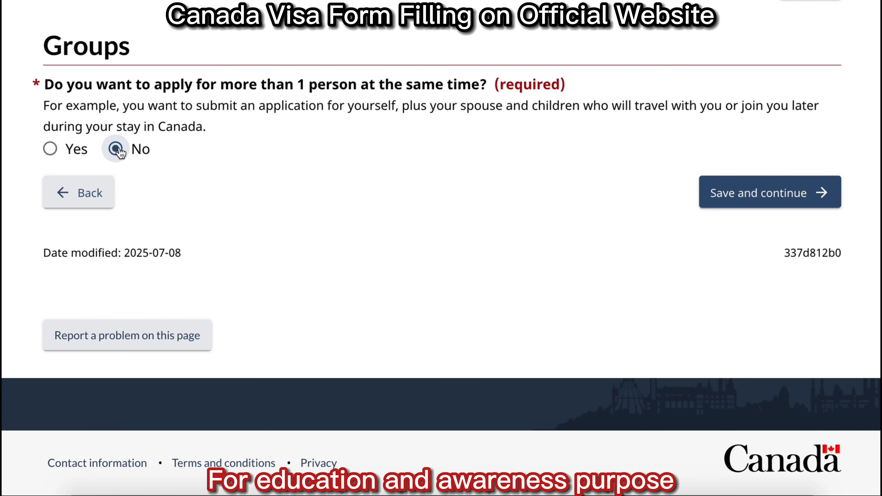
left_click(755, 199)
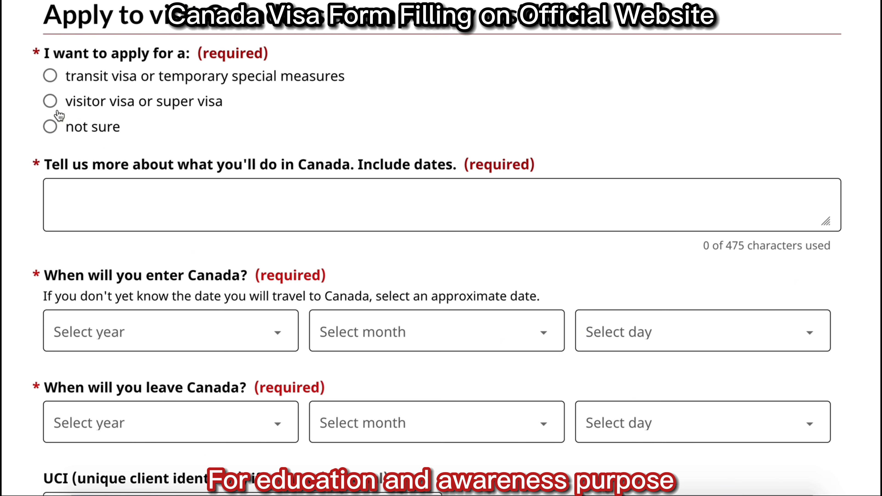
Choose a visitor visa for tourism and describe the travel plans.
left_click(50, 104)
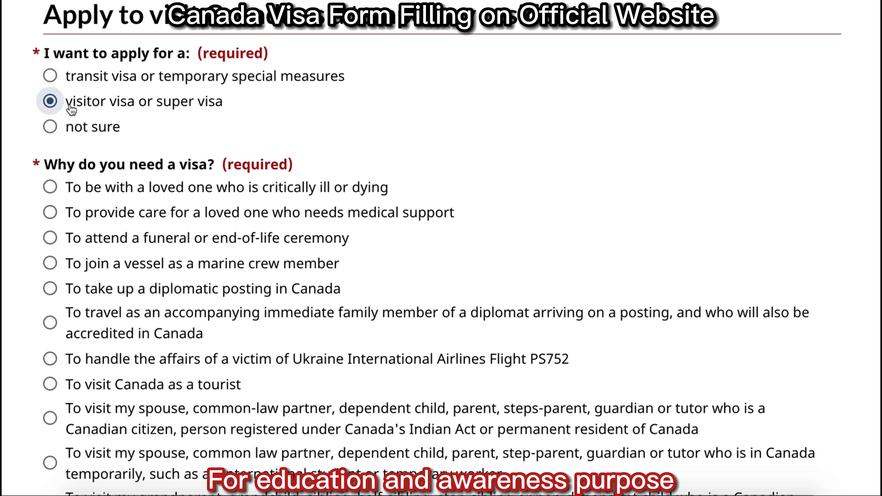
scroll(787, 179, "down", 4)
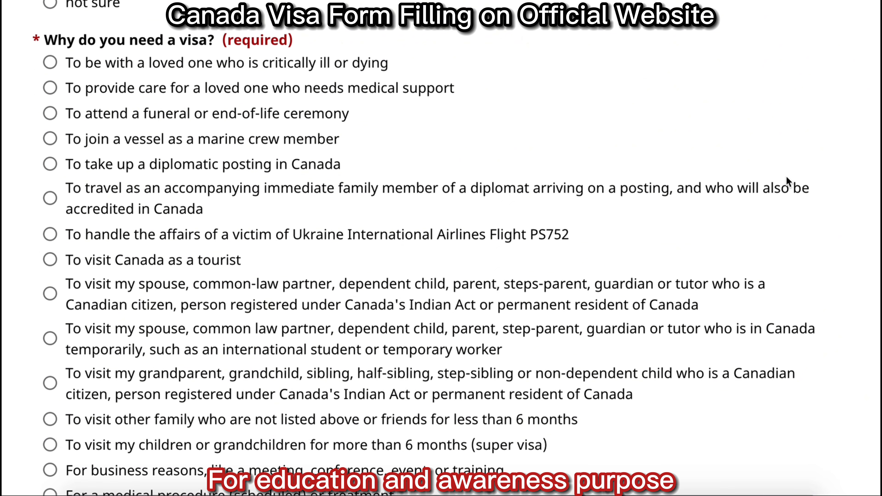
scroll(786, 177, "down", 1)
left_click(50, 231)
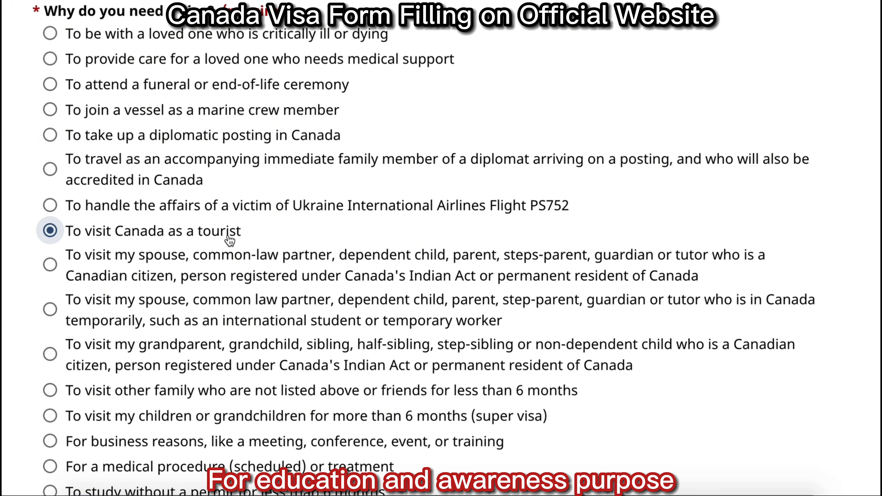
scroll(717, 205, "down", 15)
left_click(349, 96)
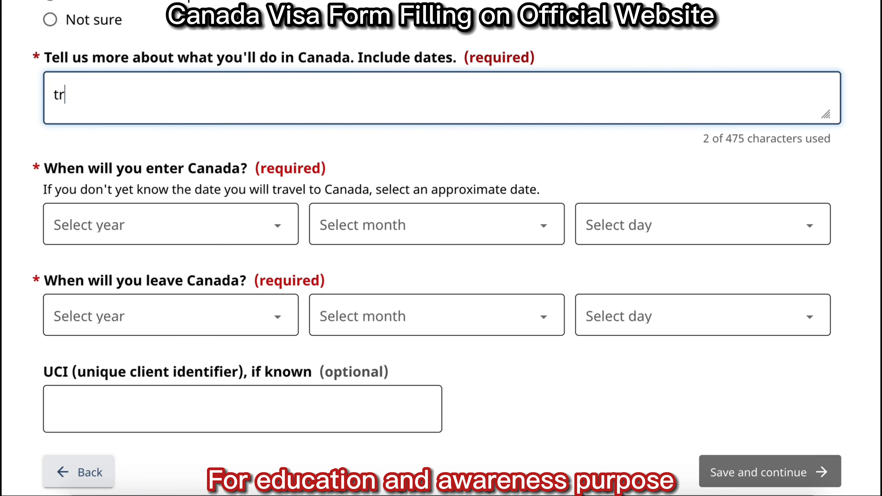
type("travel plan details....")
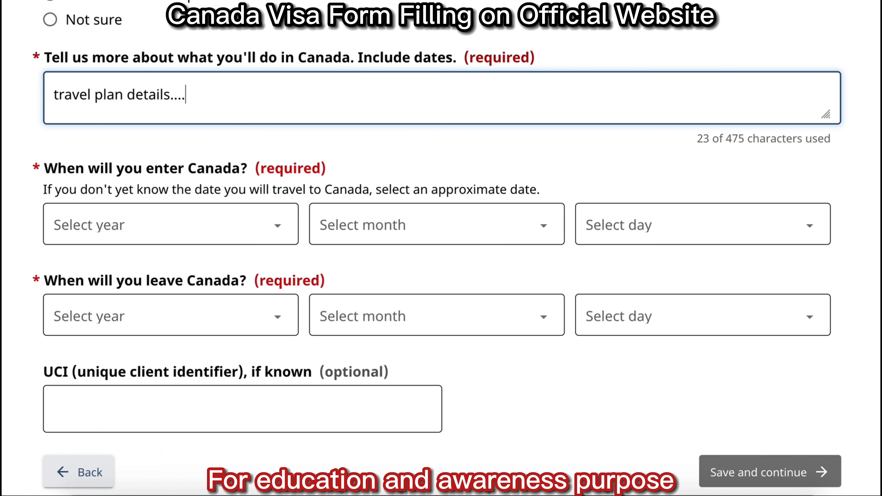
Set the date of entering Canada to 1 December 2025.
left_click(232, 224)
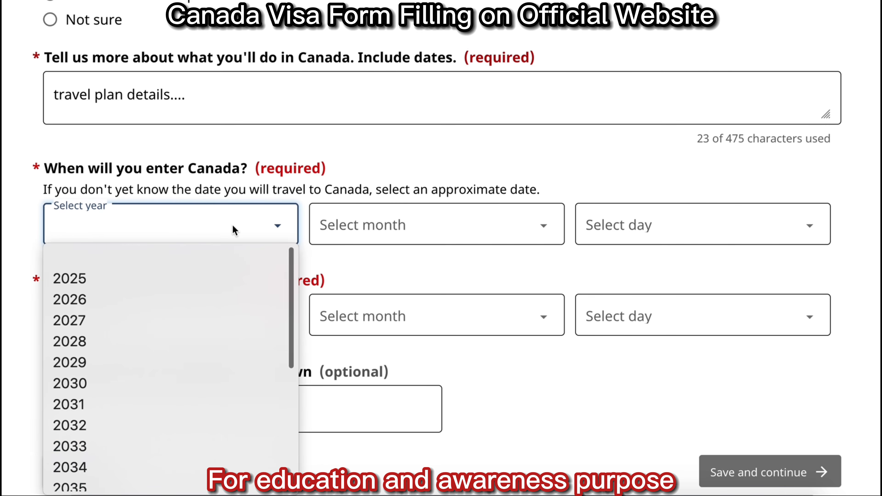
left_click(195, 278)
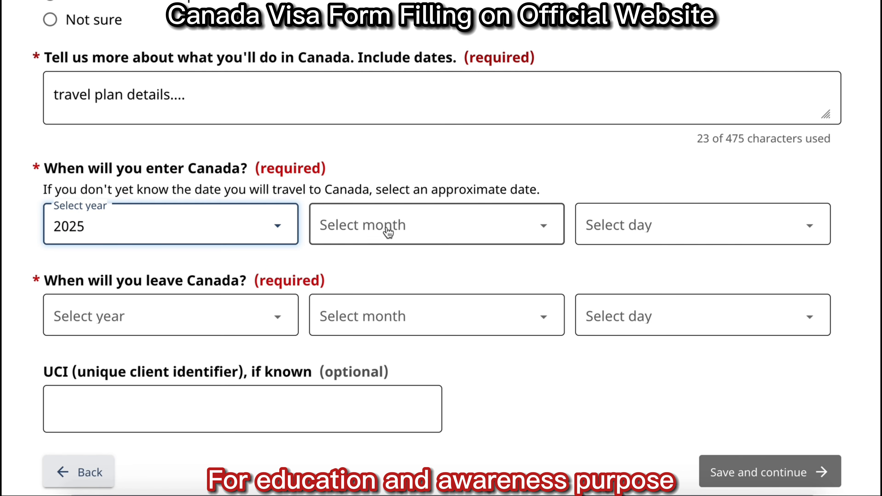
left_click(389, 229)
left_click(427, 324)
left_click(702, 228)
left_click(677, 274)
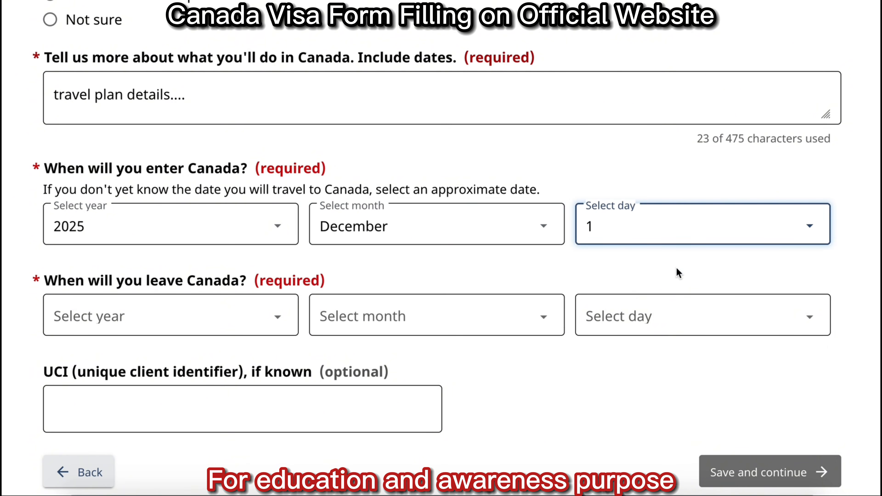
Set the date of leaving Canada to 7 December 2025 and save the visit details.
left_click(183, 319)
left_click(104, 34)
left_click(383, 317)
left_click(368, 407)
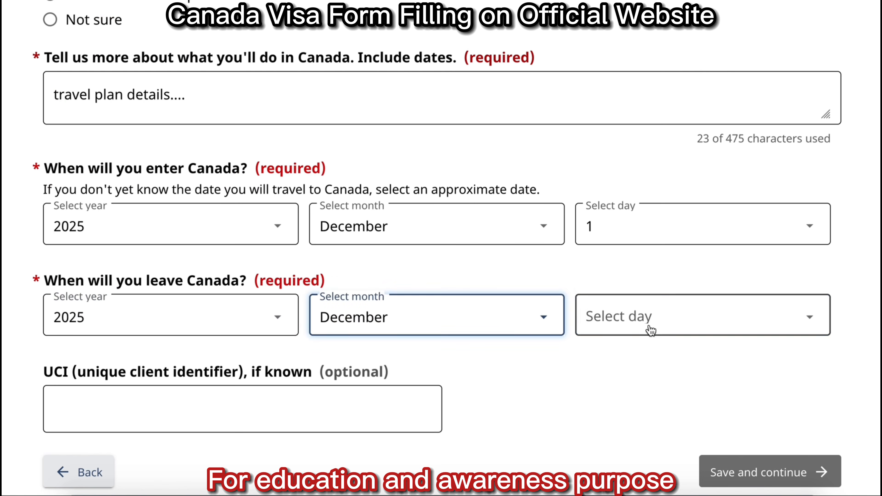
left_click(649, 318)
left_click(627, 137)
left_click(634, 328)
left_click(621, 151)
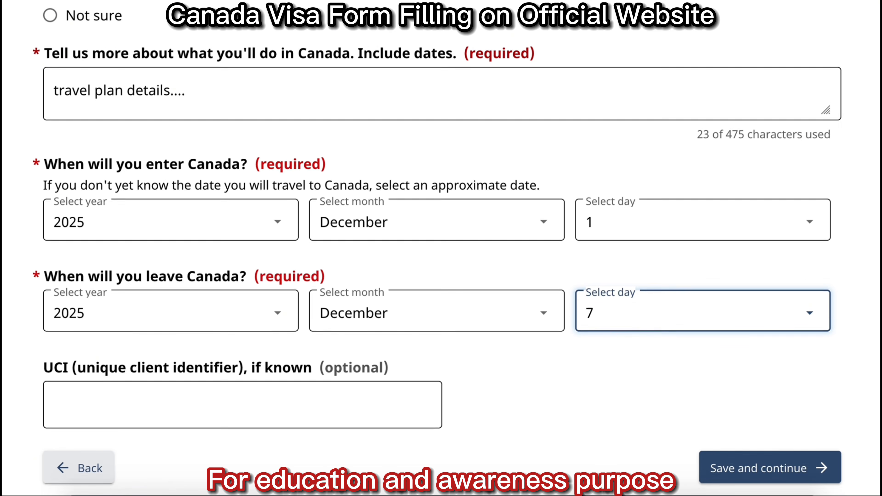
scroll(870, 379, "down", 3)
left_click(788, 411)
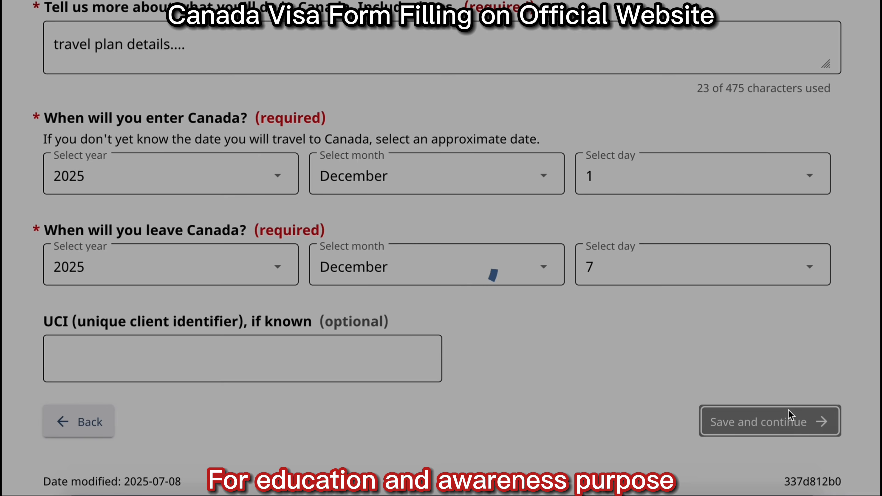
Scroll through the visitor visa 'You selected' requirements summary.
scroll(440, 249, "down", 3)
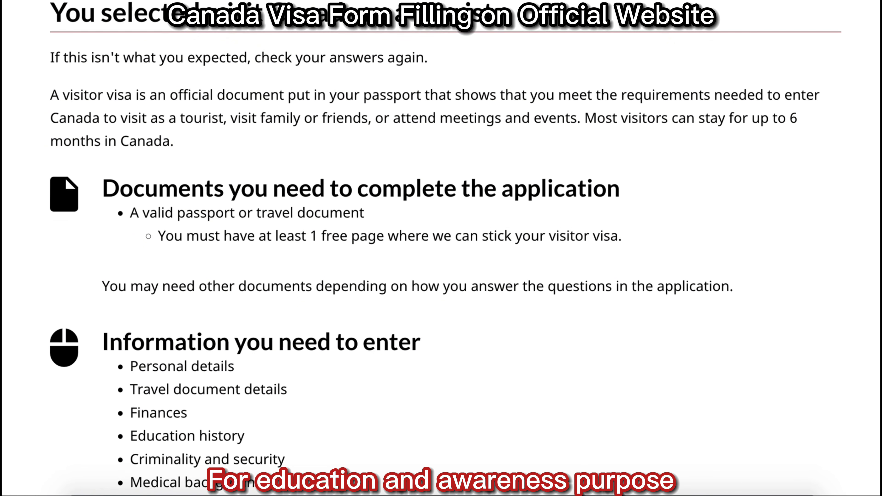
scroll(446, 252, "down", 5)
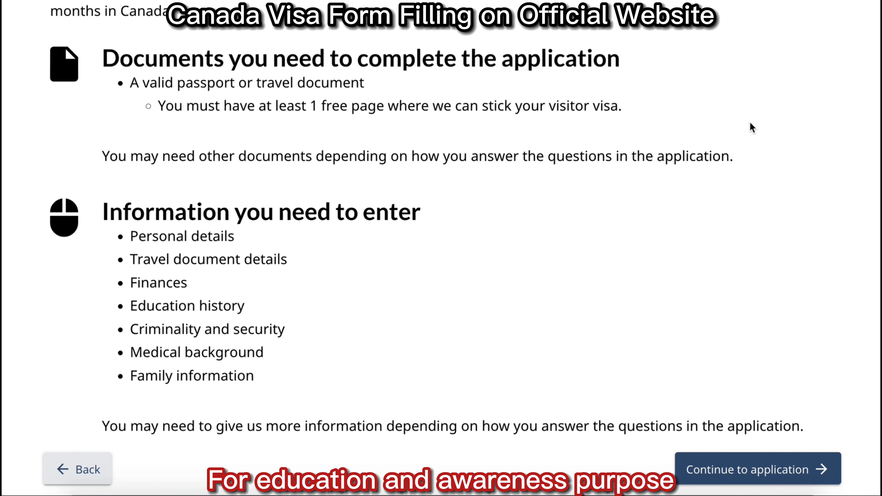
scroll(441, 243, "down", 4)
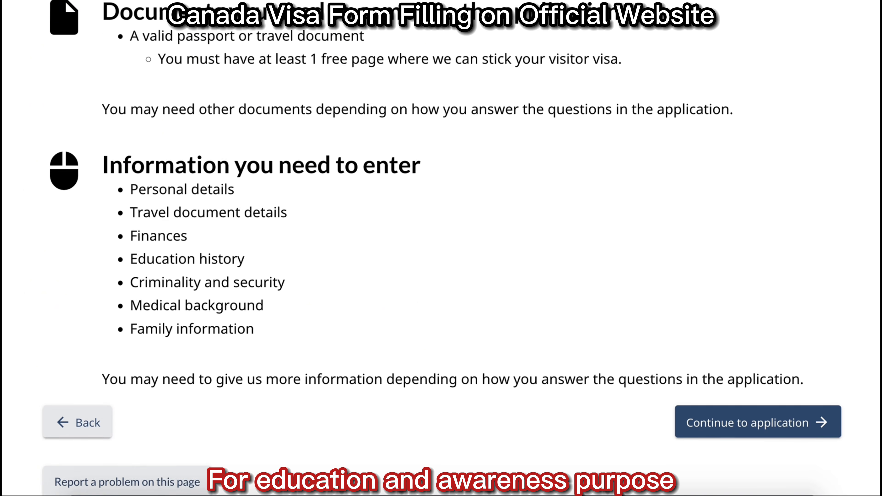
scroll(441, 243, "down", 4)
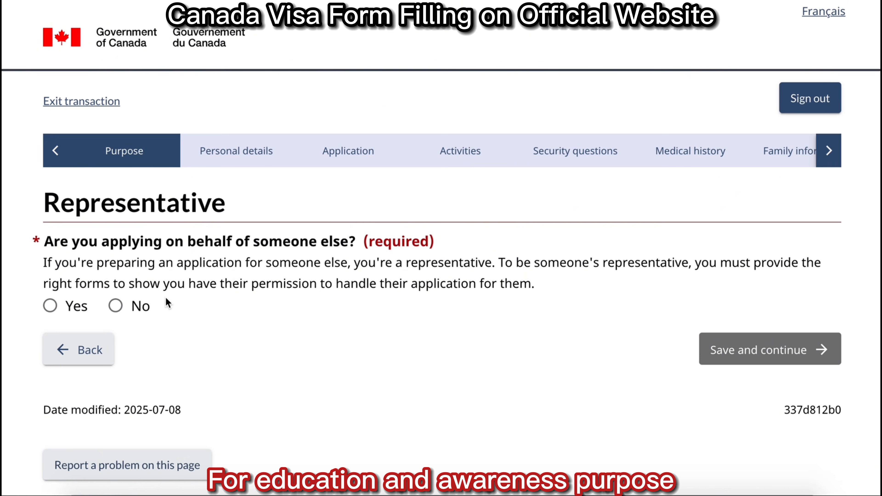
Answer No to using a representative and enter the applicant's surname and given name.
left_click(115, 306)
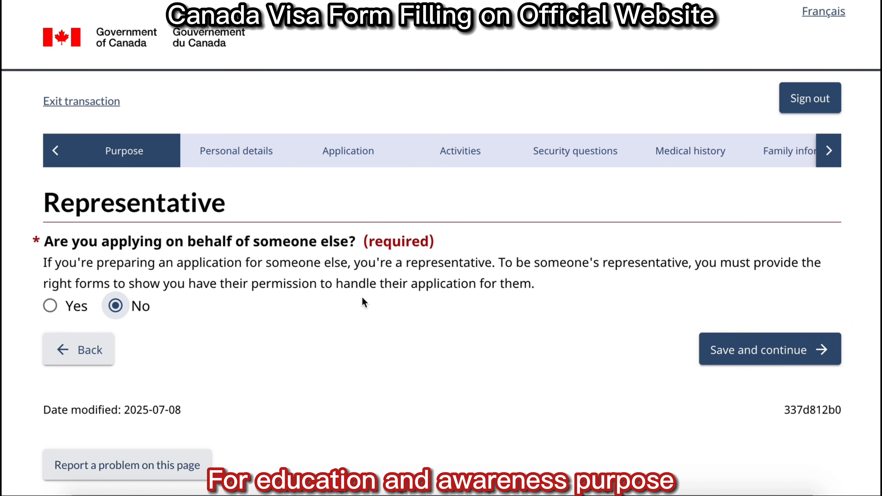
left_click(766, 353)
left_click(141, 302)
left_click(144, 422)
Set birth date 1 January 1990 and gender Male, save, then choose a Regular passport.
scroll(790, 279, "down", 10)
left_click(226, 73)
scroll(169, 251, "down", 12)
left_click(169, 380)
left_click(366, 71)
left_click(365, 96)
left_click(608, 72)
left_click(608, 149)
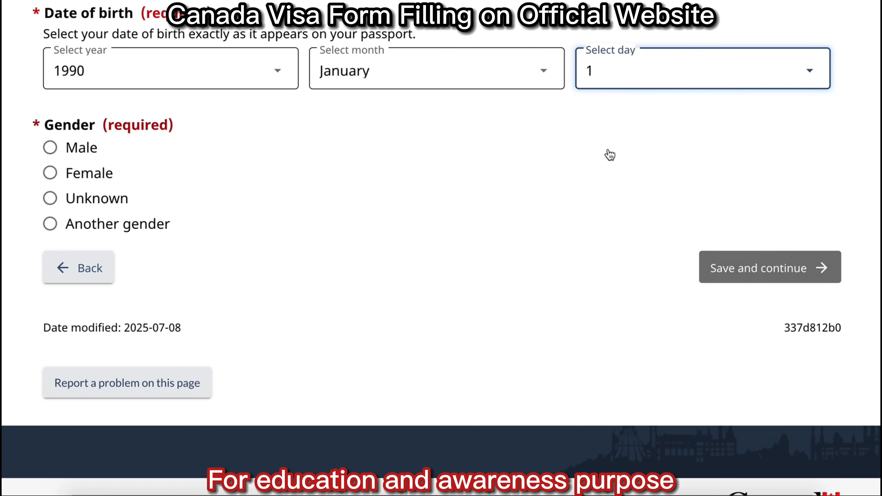
left_click(50, 149)
left_click(800, 266)
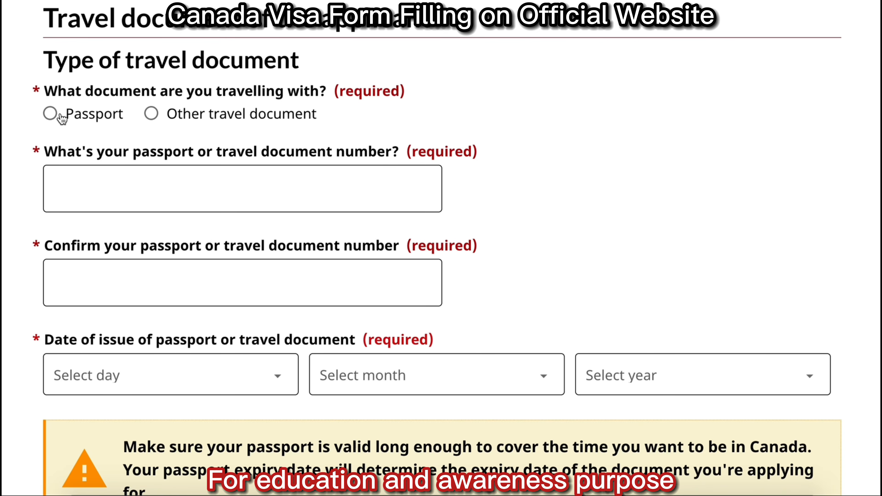
left_click(51, 113)
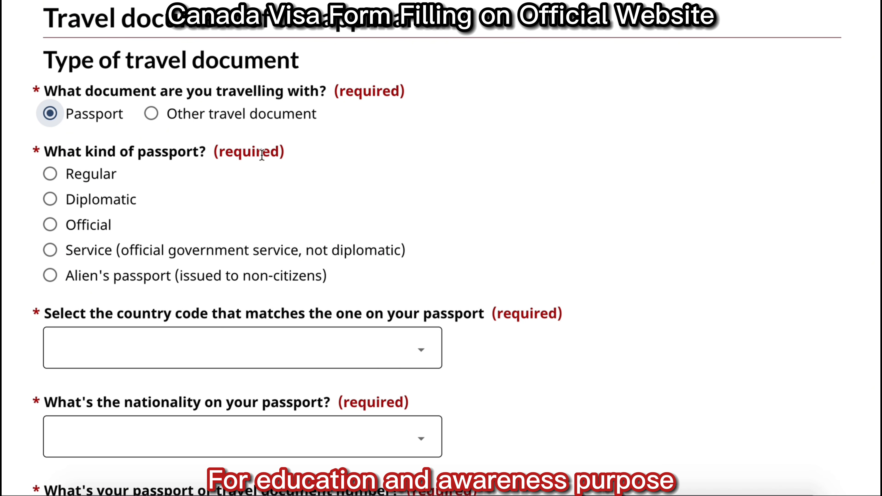
left_click(96, 176)
Set passport country code PAK and nationality Pakistan, then enter and confirm the passport number.
scroll(854, 173, "down", 5)
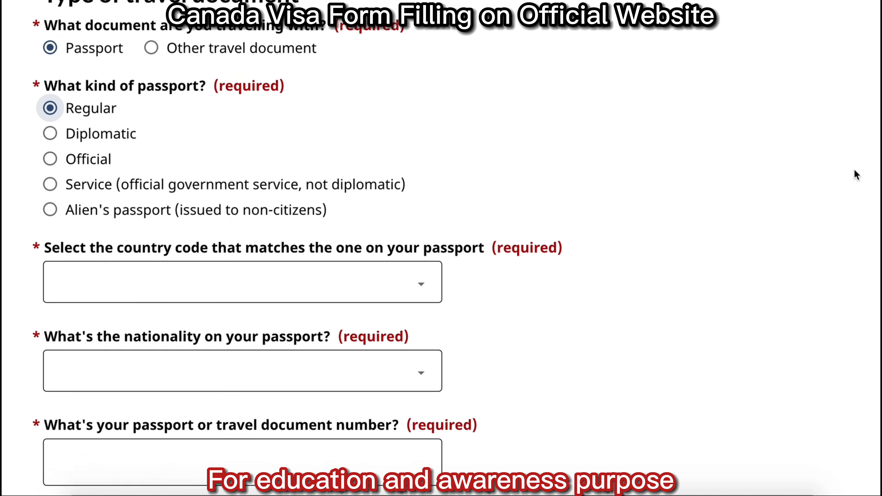
left_click(387, 40)
scroll(260, 343, "down", 15)
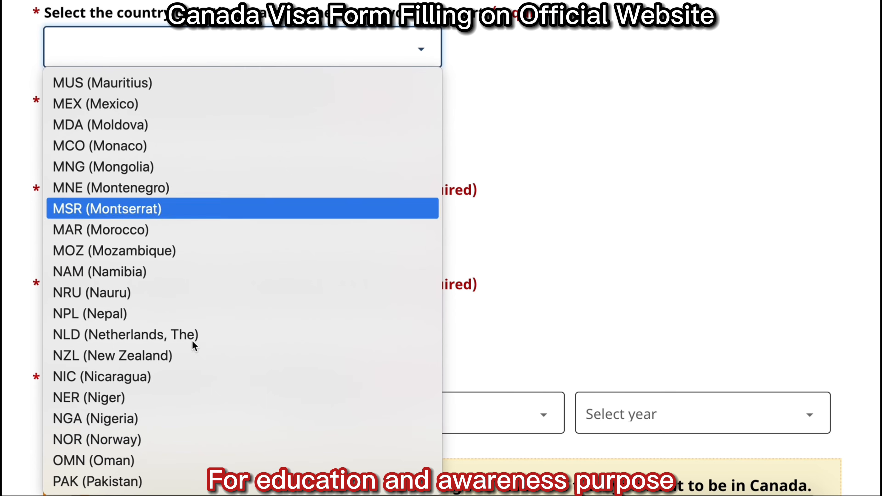
left_click(165, 478)
left_click(388, 138)
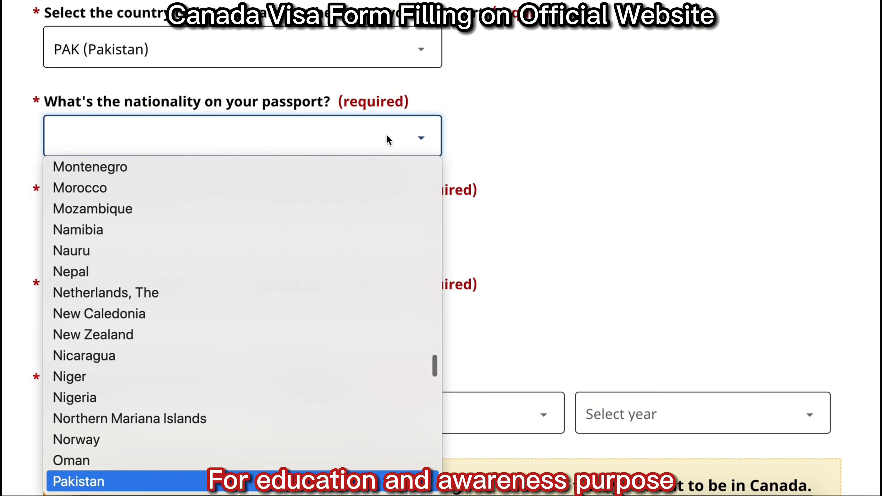
left_click(170, 483)
left_click(351, 225)
key("Tab")
type("HGT")
Set the passport issue date to 1 January 2020 and expiry to 1 January 2030.
scroll(441, 248, "down", 10)
left_click(157, 59)
left_click(59, 112)
left_click(423, 59)
left_click(345, 112)
left_click(689, 59)
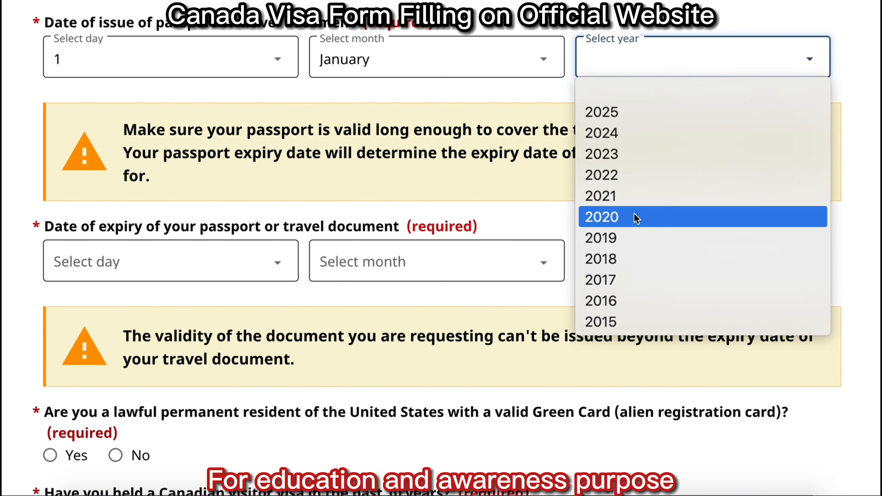
left_click(636, 217)
left_click(158, 263)
left_click(59, 28)
left_click(424, 263)
left_click(344, 28)
left_click(690, 262)
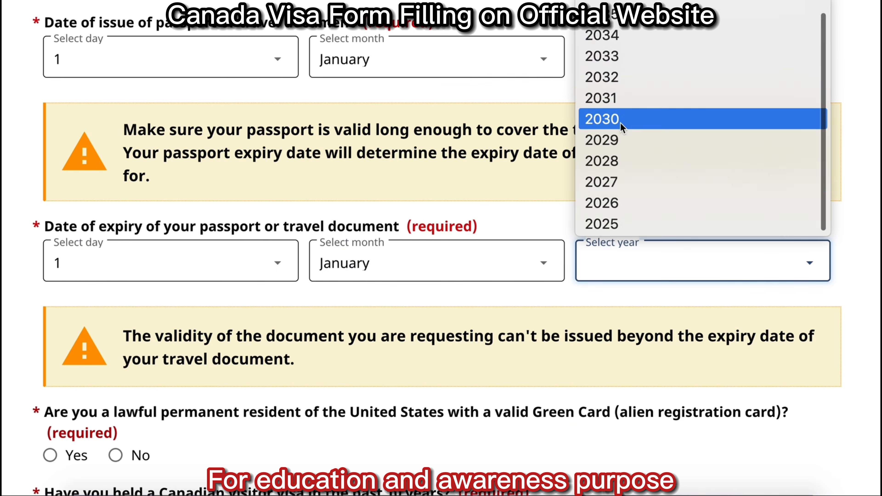
left_click(620, 119)
Answer No to Green Card, prior Canadian visa and U.S. visa, Yes to air travel, and save.
scroll(621, 124, "down", 10)
left_click(117, 54)
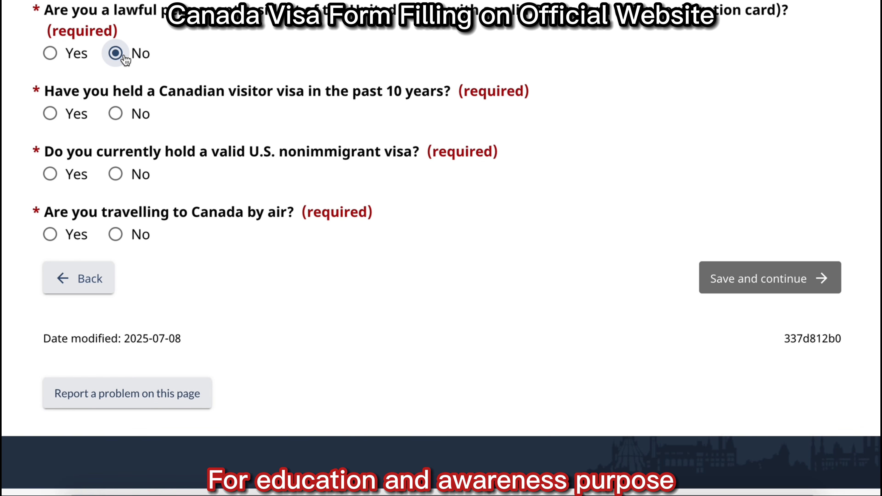
left_click(118, 115)
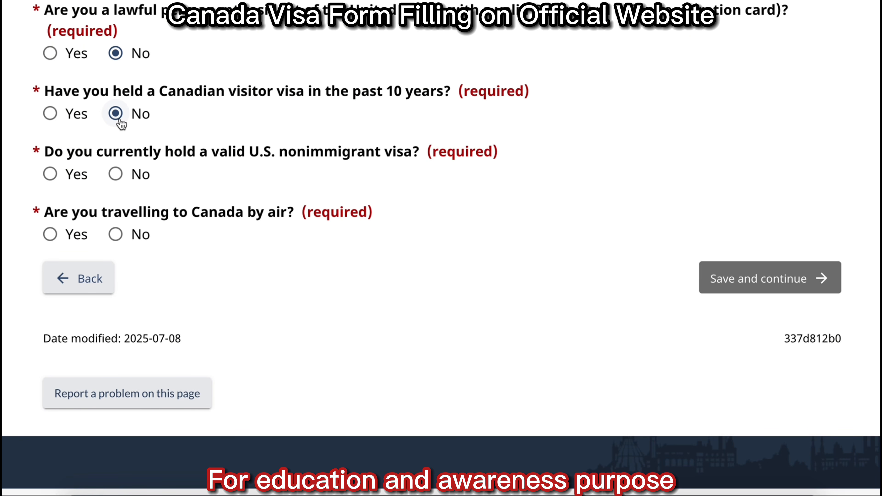
left_click(116, 175)
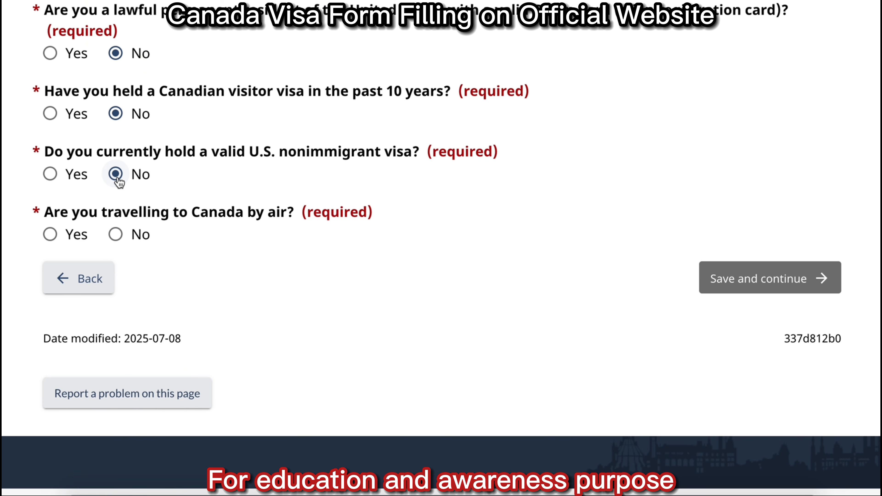
left_click(50, 235)
left_click(769, 278)
Record birth in KARACHI, Pakistan and answer No to multiple citizenships.
left_click(281, 116)
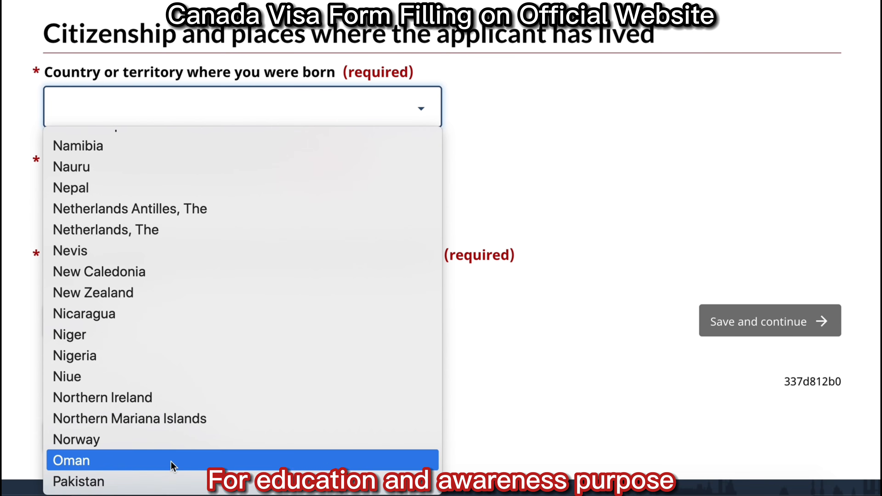
left_click(218, 481)
key("Tab")
type("KA")
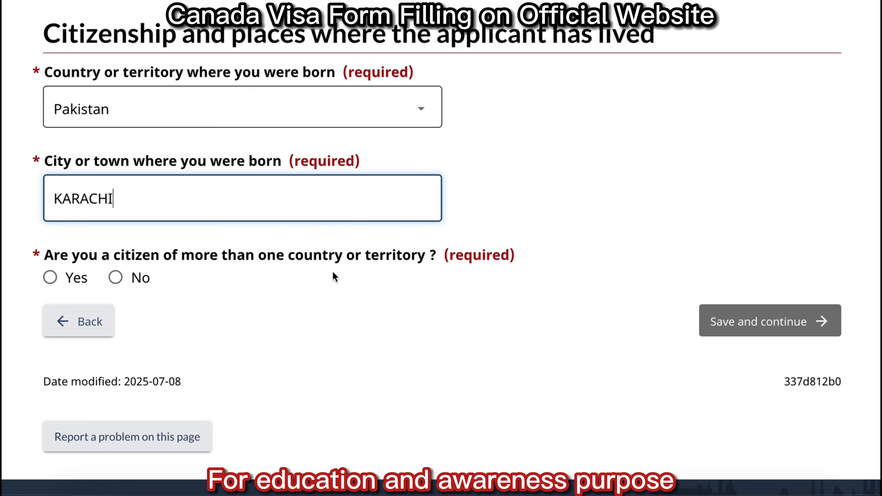
left_click(118, 277)
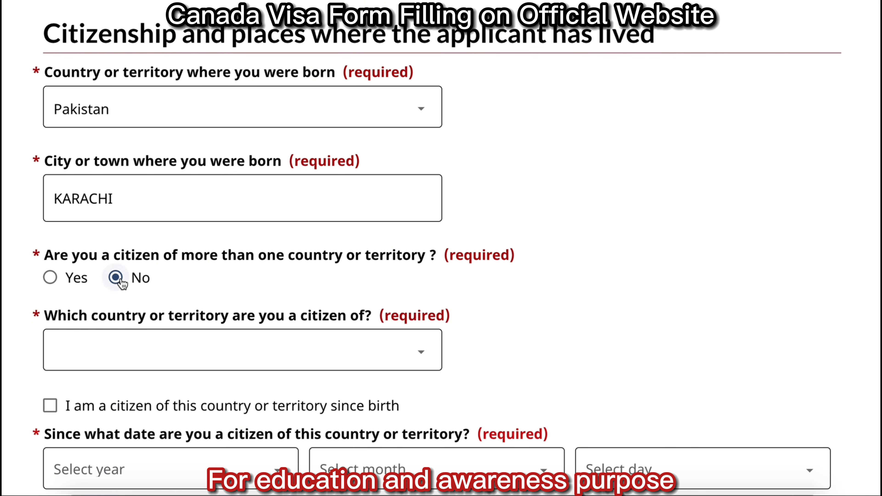
Set Pakistani citizenship held since birth, save, and confirm having a national identity document.
scroll(319, 209, "down", 8)
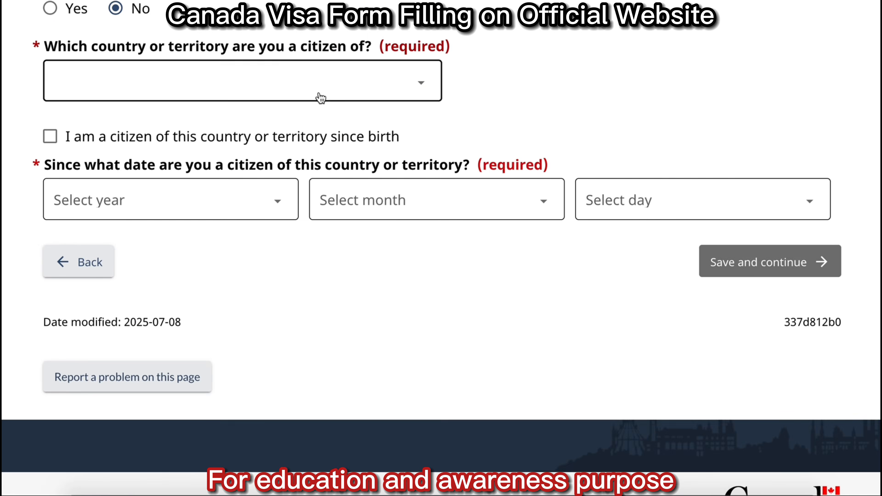
left_click(319, 94)
key("p")
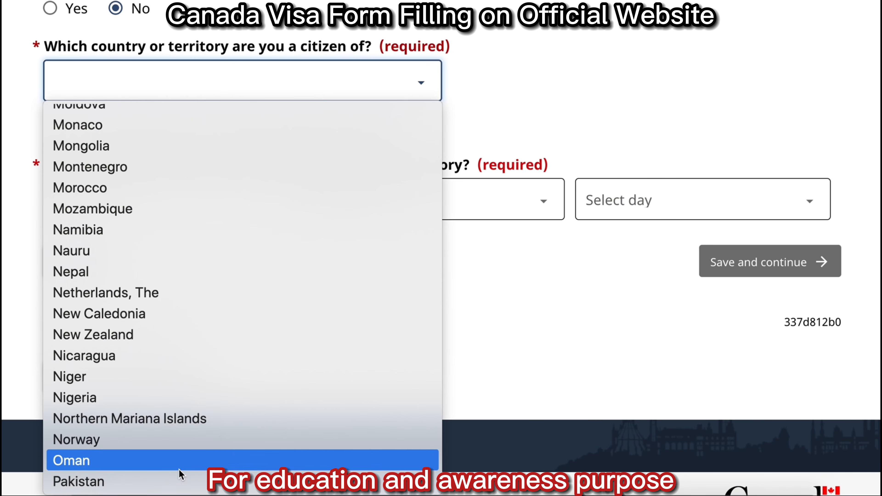
left_click(175, 475)
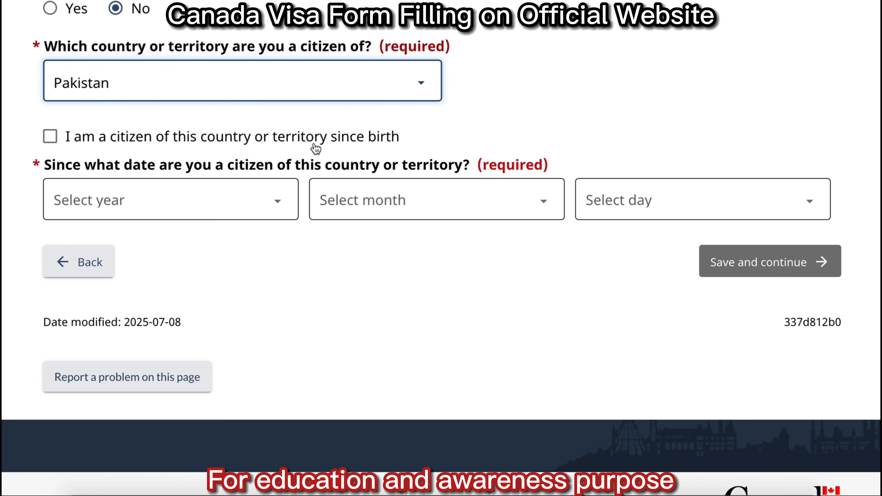
left_click(52, 139)
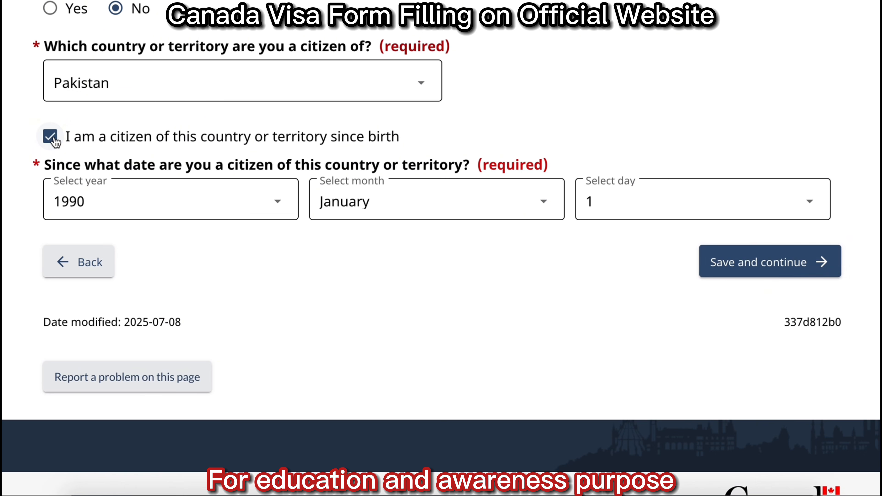
left_click(764, 264)
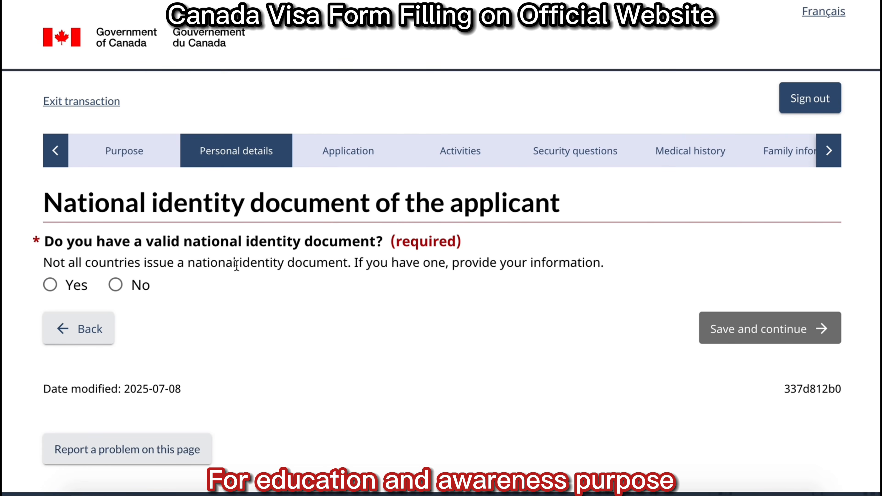
left_click(50, 285)
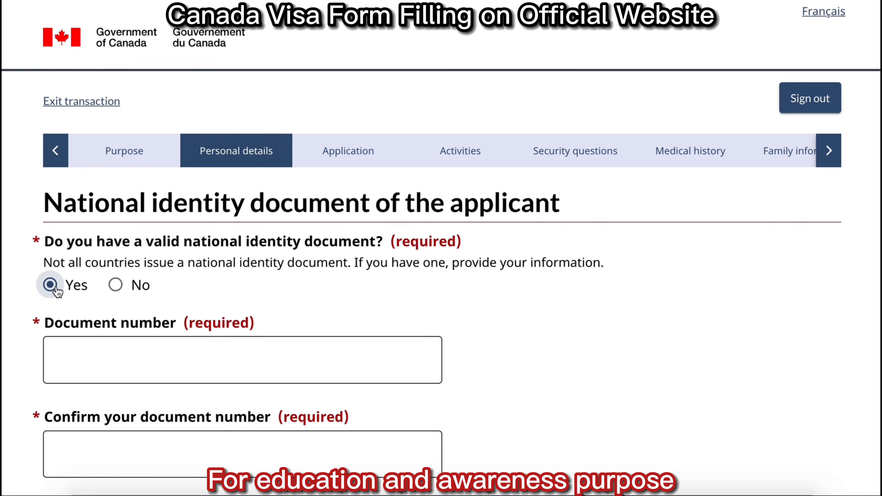
Enter and confirm the national identity document number.
scroll(181, 367, "down", 5)
scroll(363, 170, "down", 1)
left_click(243, 45)
type("11111")
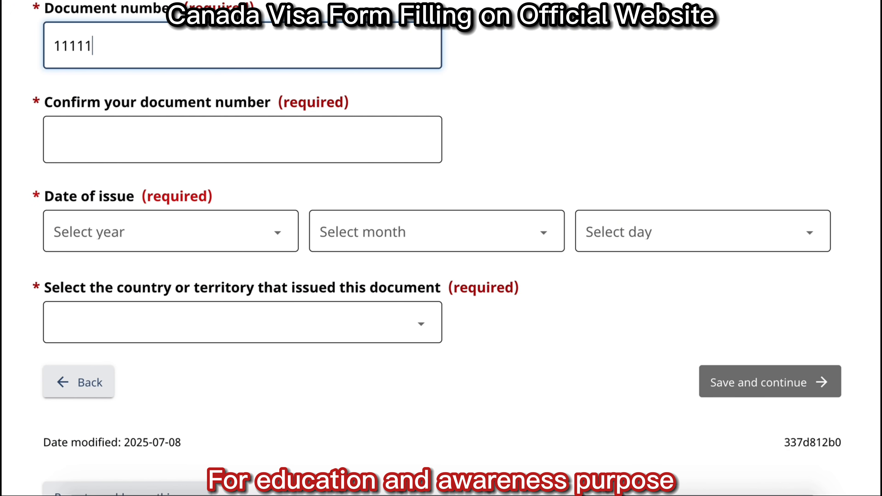
type("11111111")
left_click(190, 138)
type("1111111111111")
Set issue date 1 January 2025 and issuing country Pakistan, save, then answer No to past names.
left_click(145, 236)
left_click(144, 282)
left_click(361, 238)
left_click(375, 284)
left_click(621, 232)
left_click(629, 288)
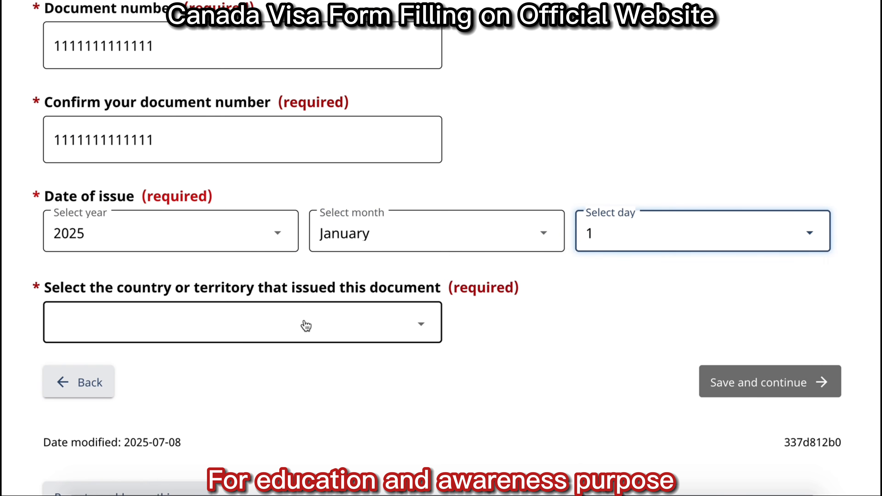
left_click(305, 325)
type("p")
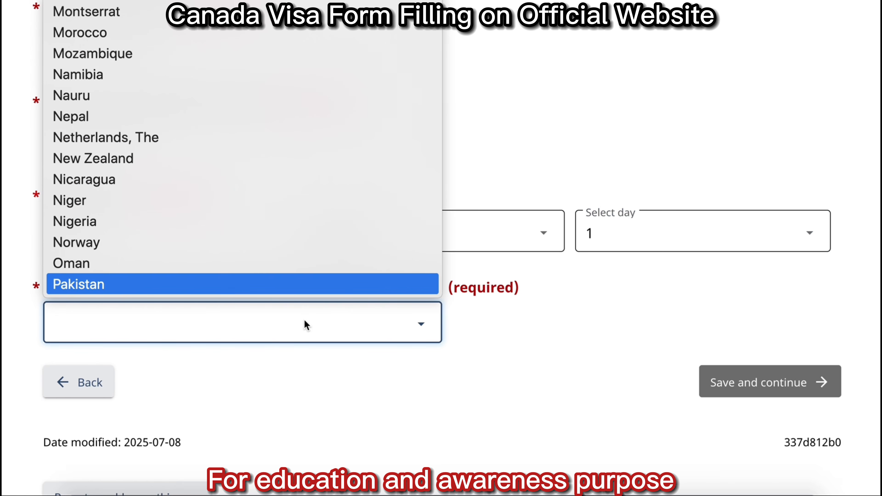
left_click(290, 284)
left_click(792, 386)
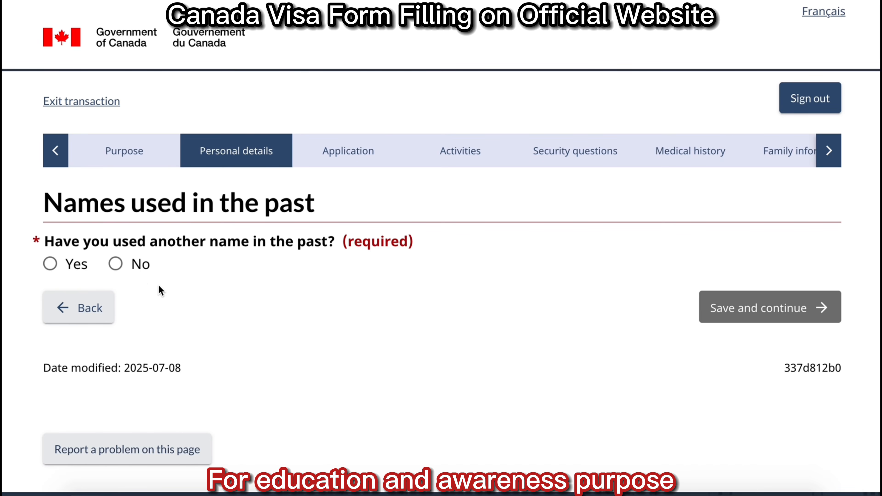
left_click(118, 265)
Save the previous page and choose Pakistan as the country of residence.
left_click(796, 309)
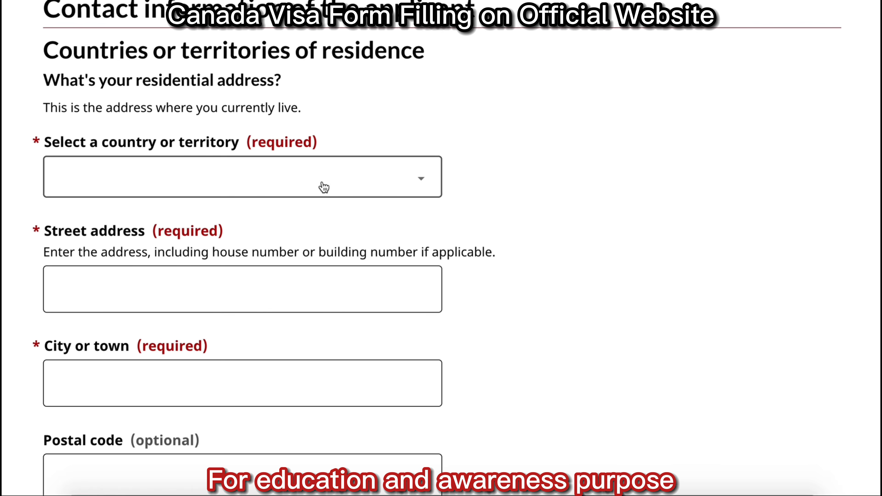
left_click(321, 186)
scroll(195, 348, "down", 15)
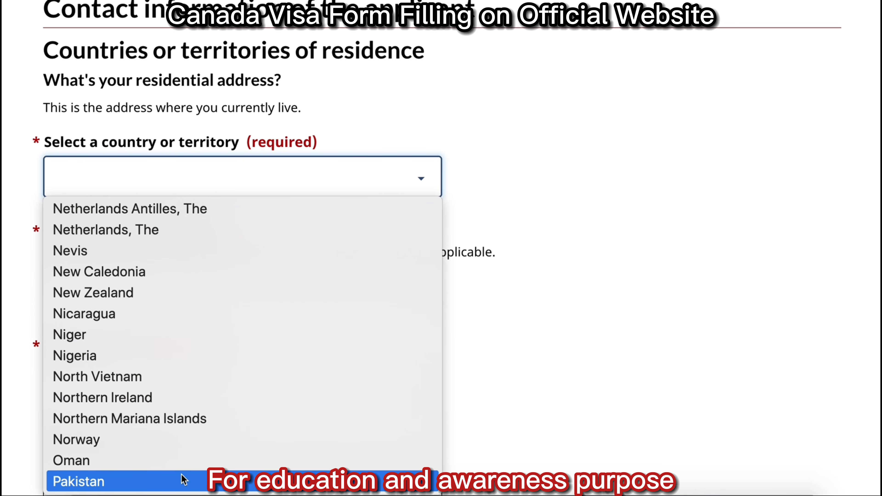
left_click(126, 481)
Enter the residential address: street 101, city Karachi, postal code 54300.
left_click(126, 283)
type("101")
key("Tab")
type("Karachi")
left_click(128, 470)
type("54300")
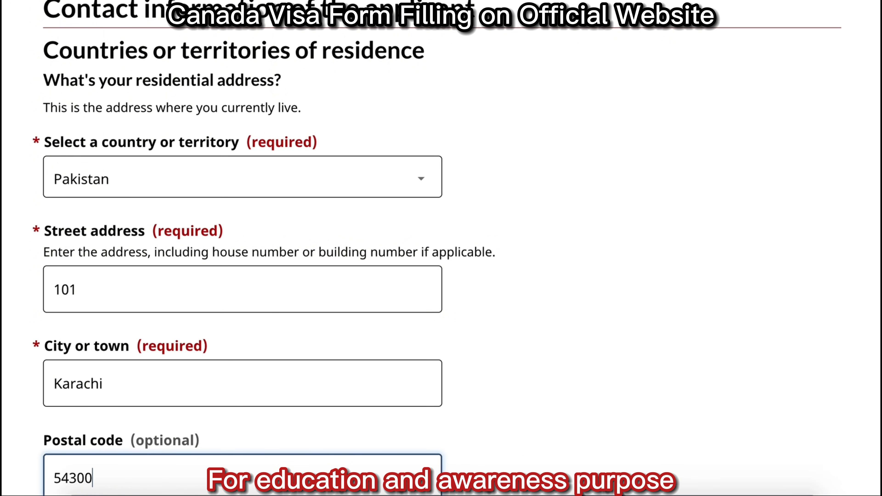
Confirm the mailing address matches the residential address and start adding a residence country.
scroll(345, 103, "down", 15)
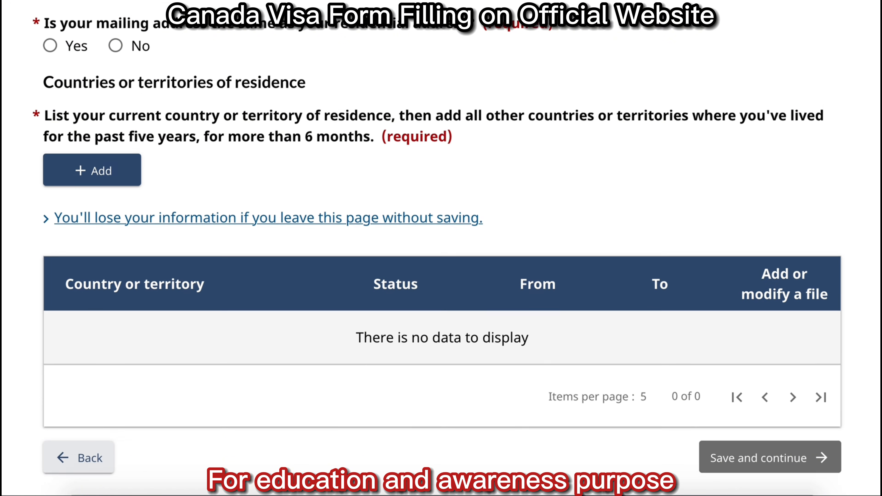
left_click(50, 40)
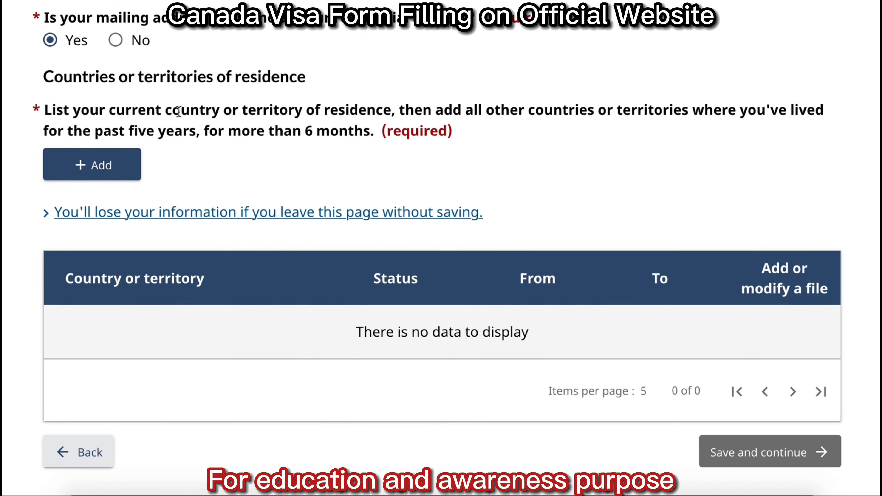
left_click(79, 166)
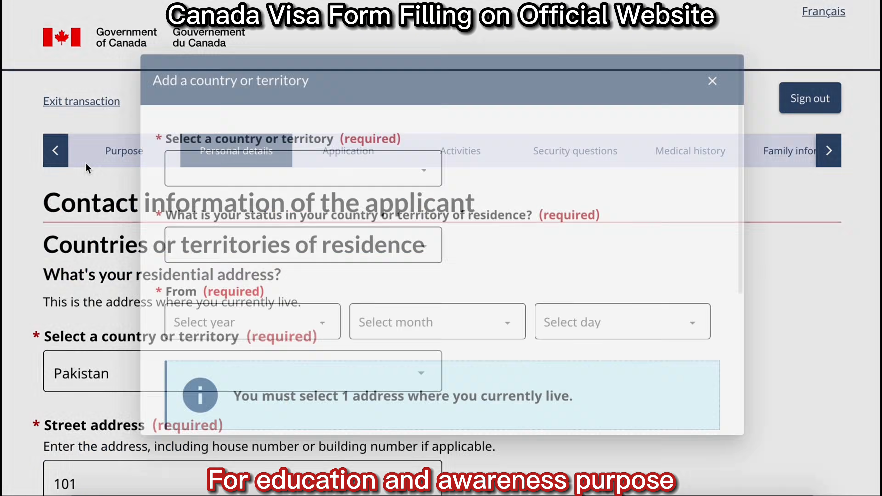
Set the new residence entry to Pakistan with Citizen status.
left_click(254, 149)
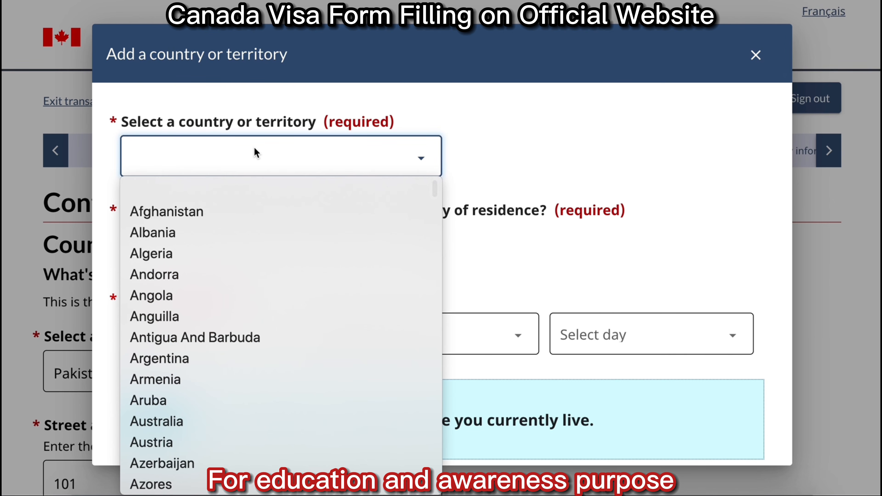
type("pak")
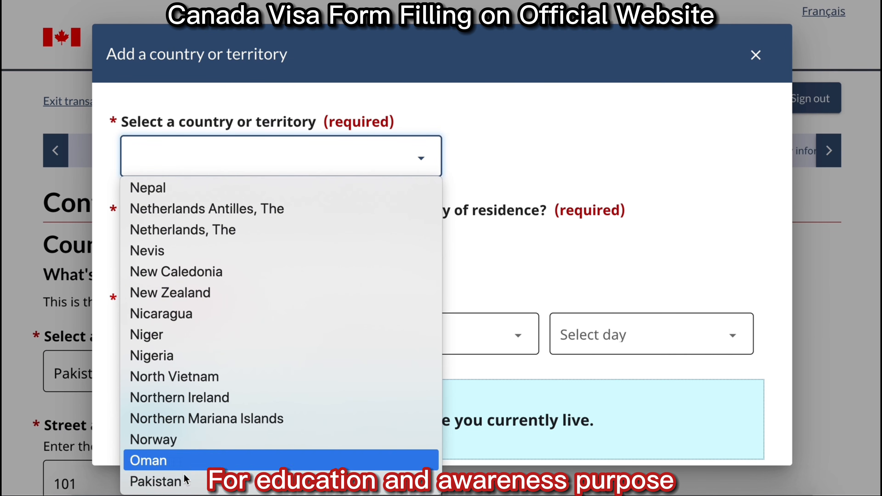
left_click(184, 479)
left_click(264, 246)
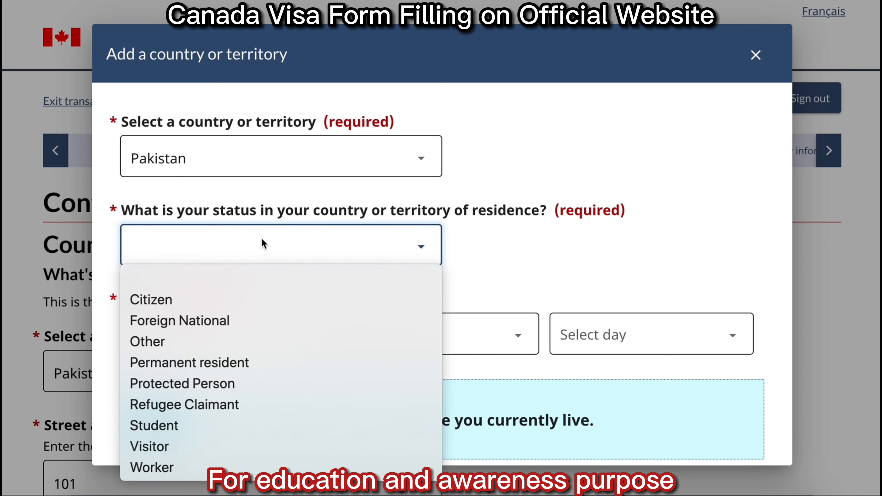
left_click(222, 299)
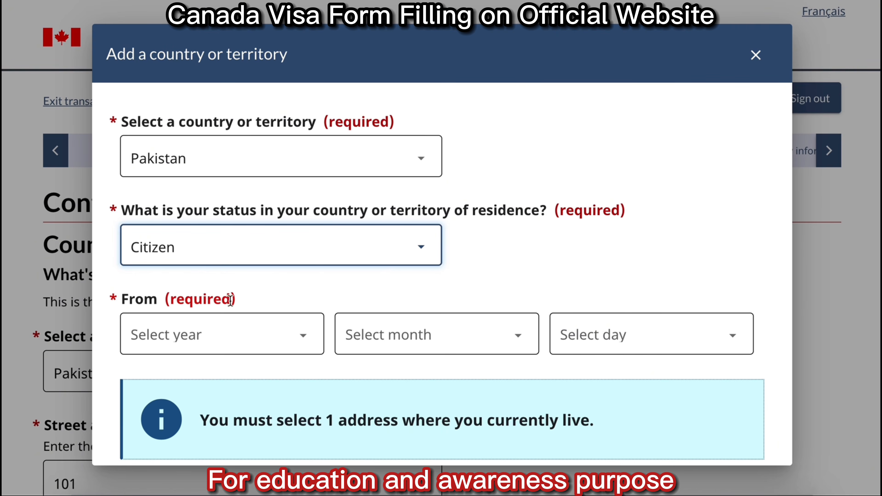
Set the residence start date to 1990, January, 1.
left_click(257, 336)
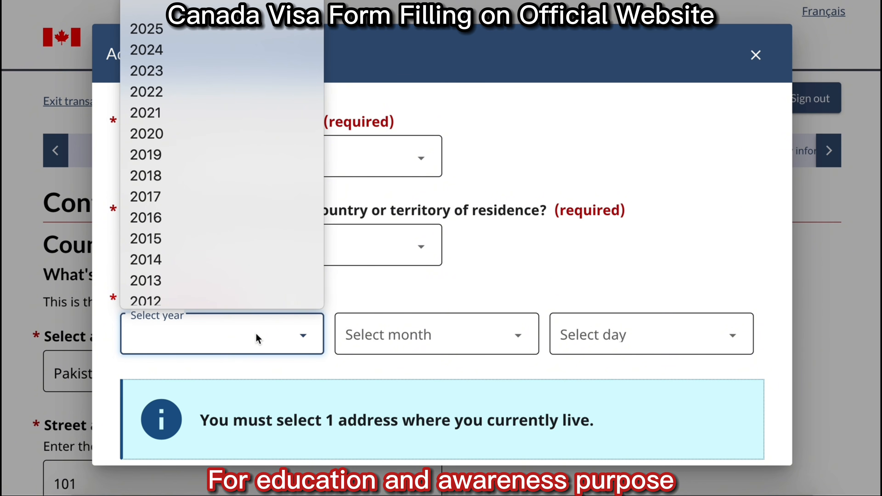
left_click(35, 306)
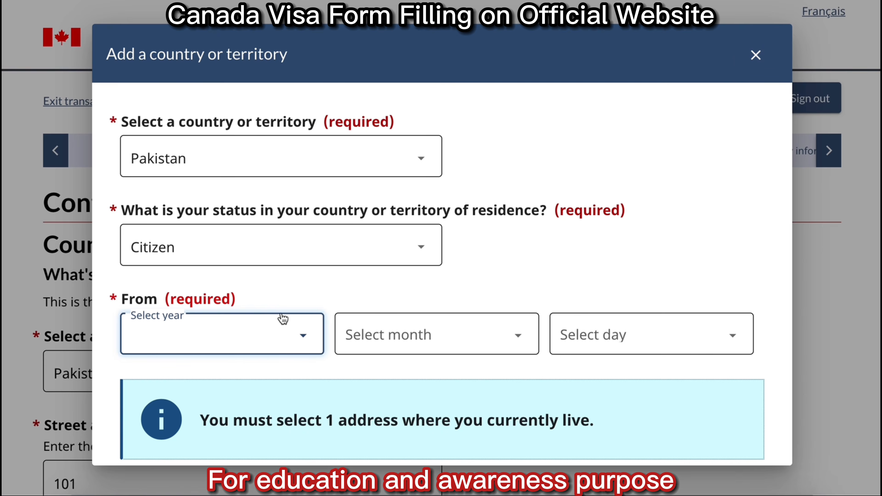
left_click(282, 317)
scroll(253, 269, "down", 10)
scroll(252, 268, "up", 1)
left_click(206, 170)
left_click(424, 335)
left_click(422, 64)
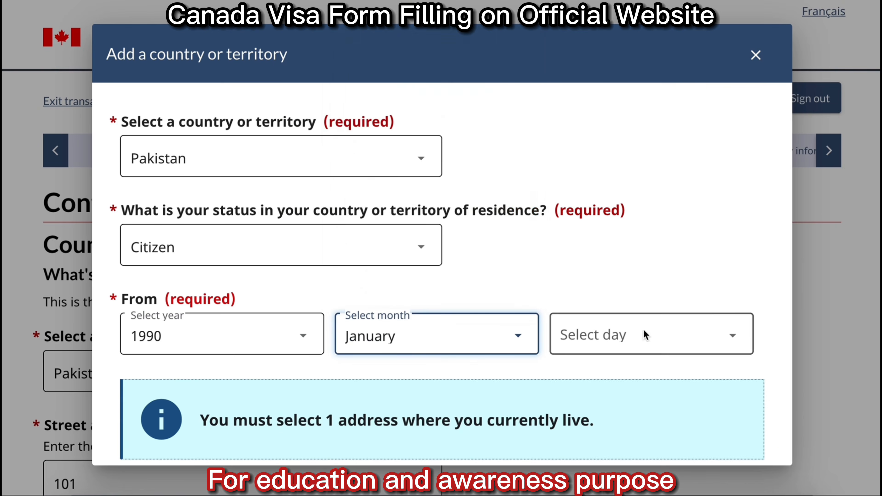
left_click(645, 336)
left_click(642, 65)
Mark Pakistan as the current residence and save the entry.
scroll(440, 243, "down", 5)
left_click(127, 262)
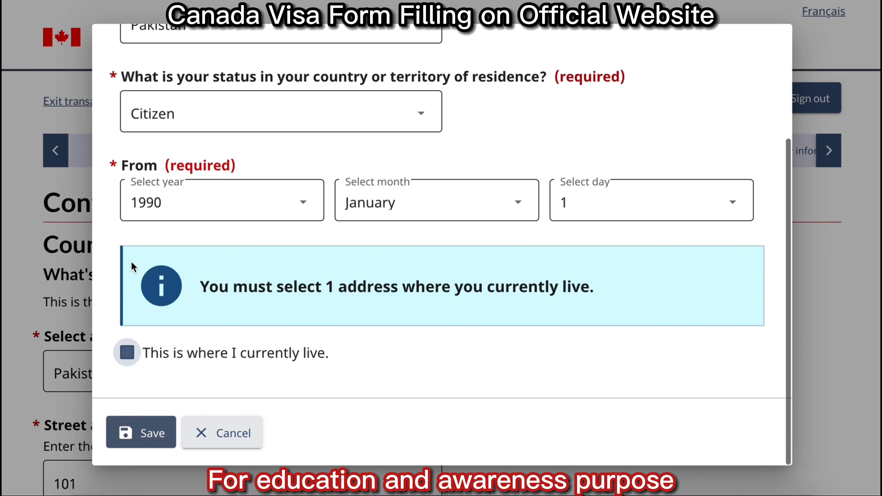
left_click(142, 432)
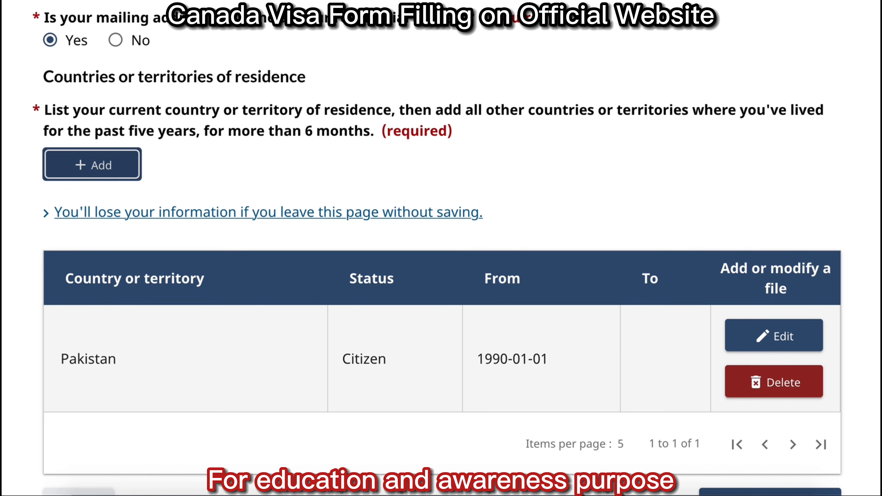
Save the contact information with the Pakistan residence entry and continue to Biometrics.
scroll(441, 248, "down", 2)
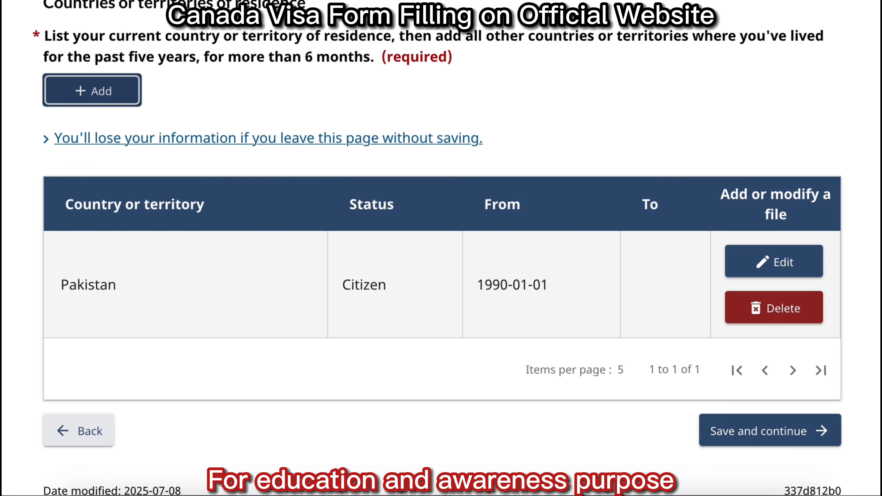
left_click(774, 429)
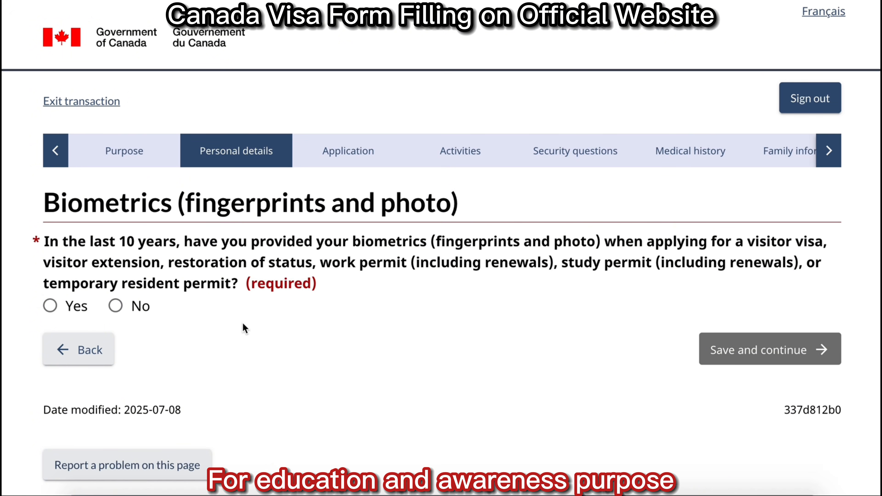
Answer No to having given biometrics in the last 10 years and save.
left_click(92, 307)
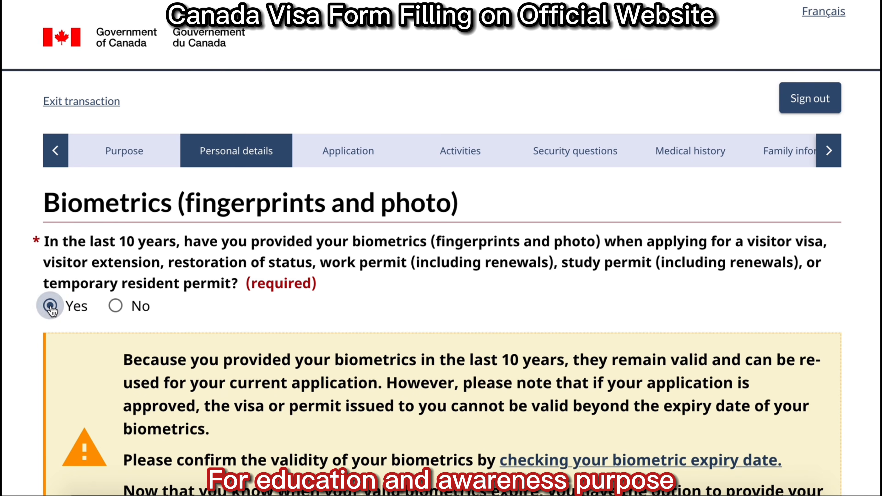
left_click(115, 306)
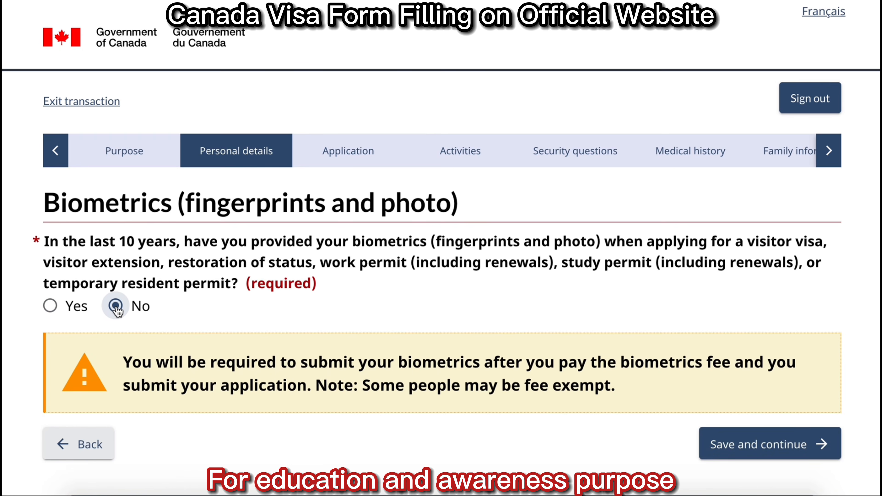
left_click(816, 446)
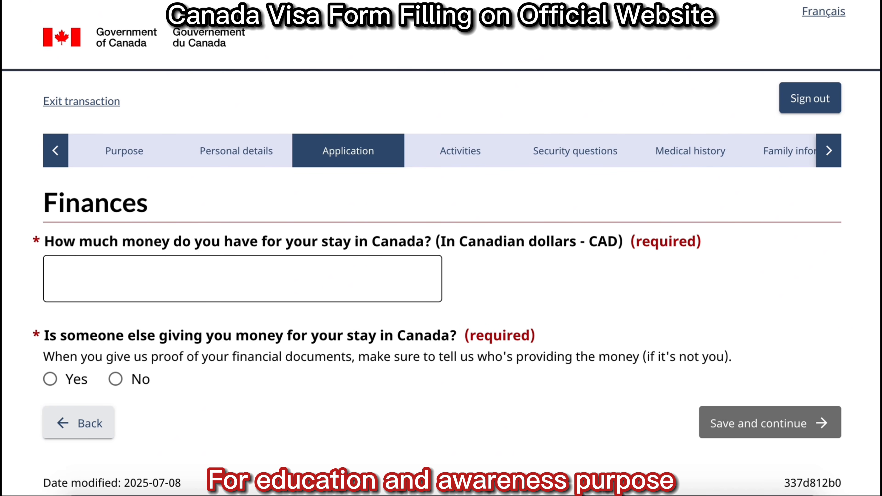
Declare 5000 CAD available, answer No to outside funding, and save Finances.
left_click(387, 282)
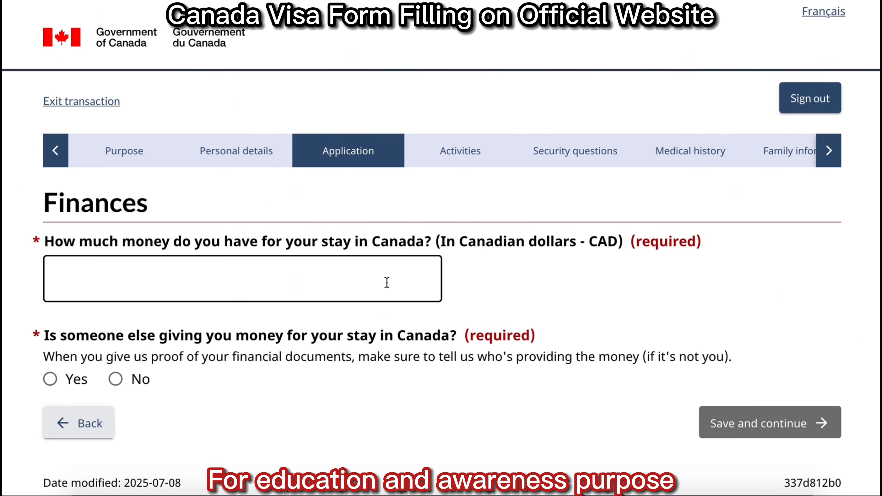
type("500")
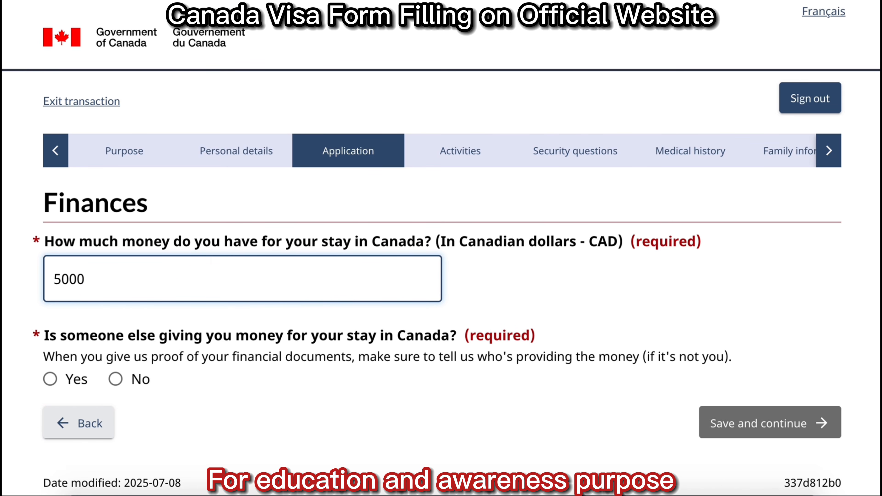
type("0")
left_click(116, 378)
left_click(796, 436)
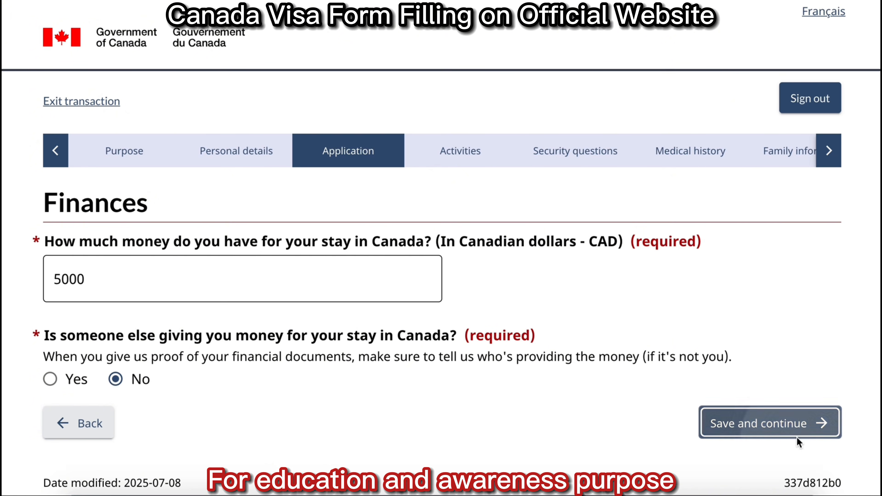
scroll(797, 439, "down", 5)
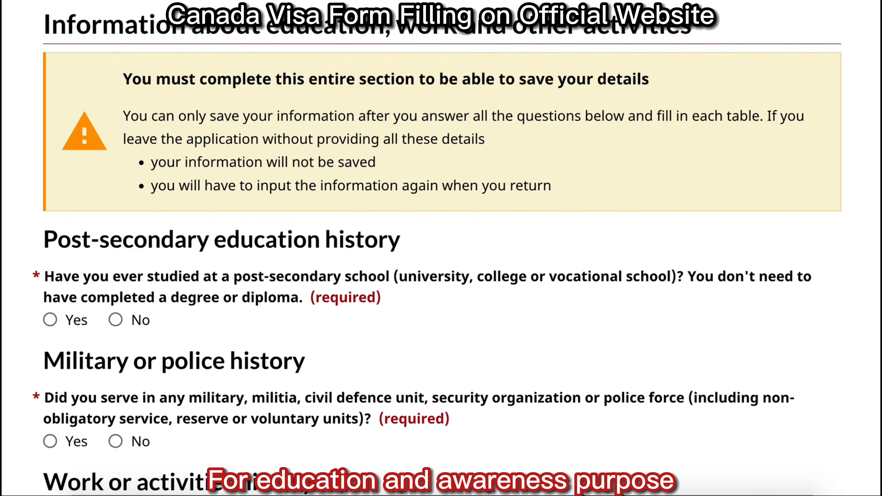
Answer Yes to post-secondary study and start a new education entry.
scroll(441, 248, "down", 6)
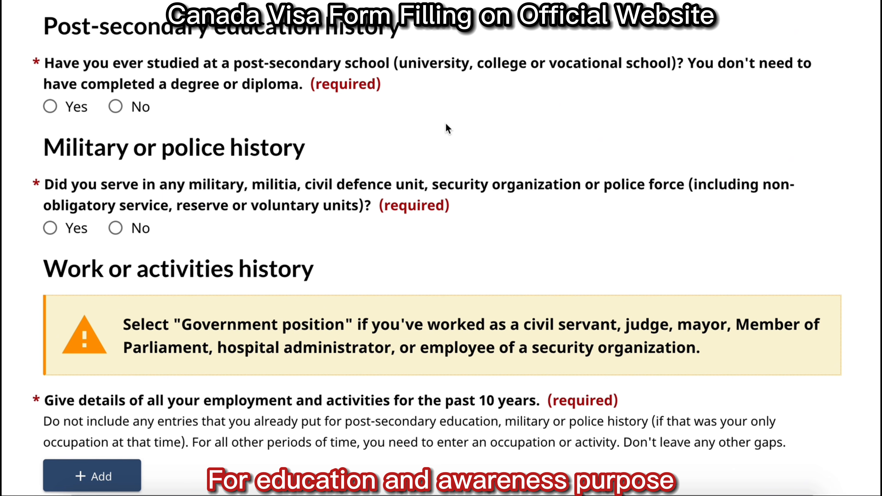
left_click(65, 110)
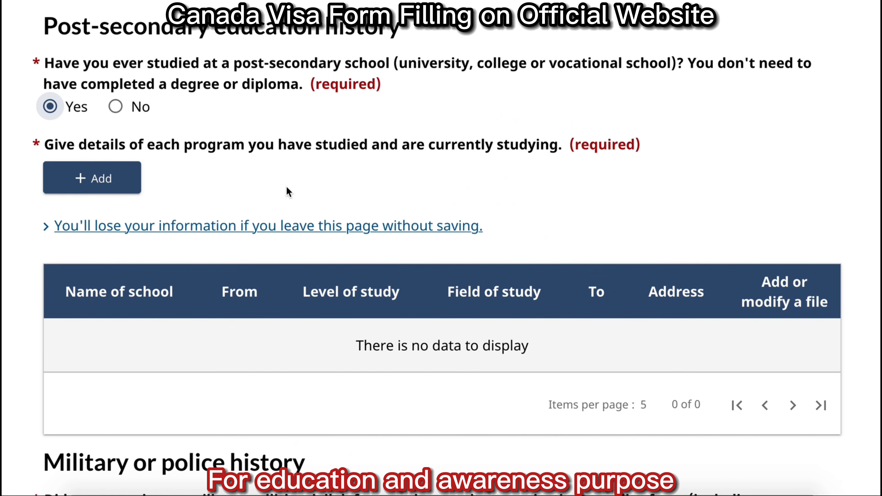
left_click(98, 179)
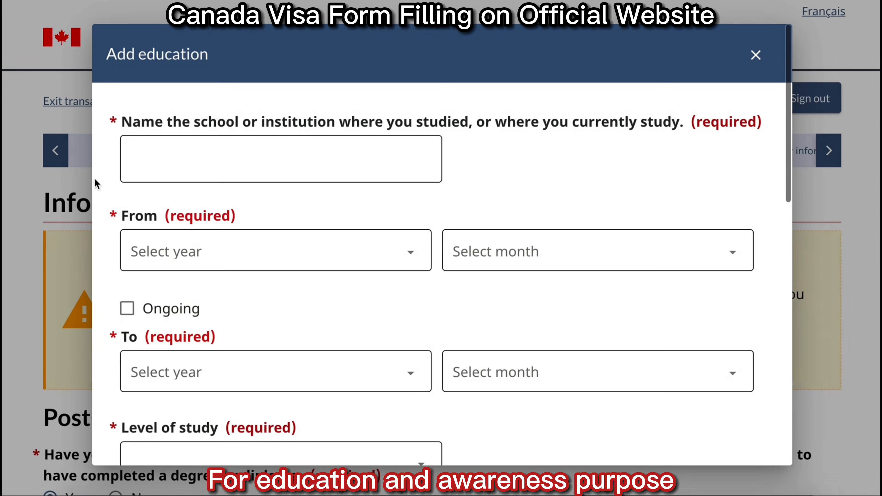
Enter school UNIVERSITY NAME, attended from January 2021 to January 2025.
type("UNIVERSITY NAME")
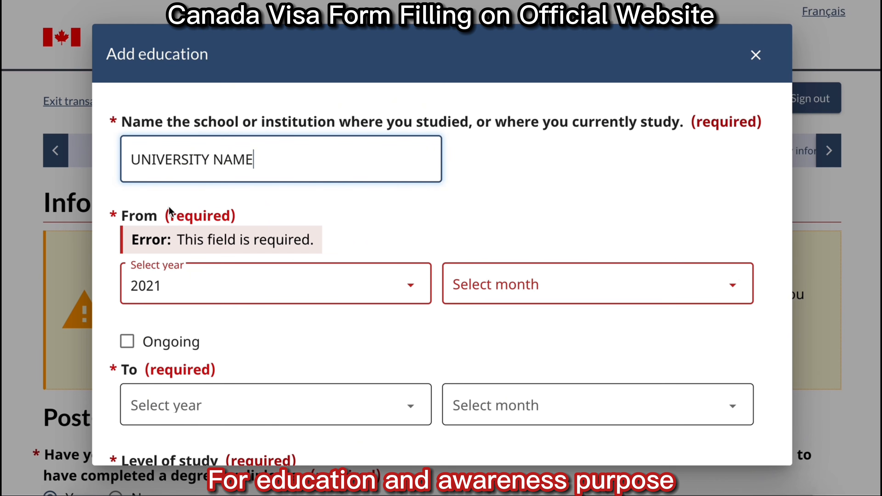
left_click(197, 286)
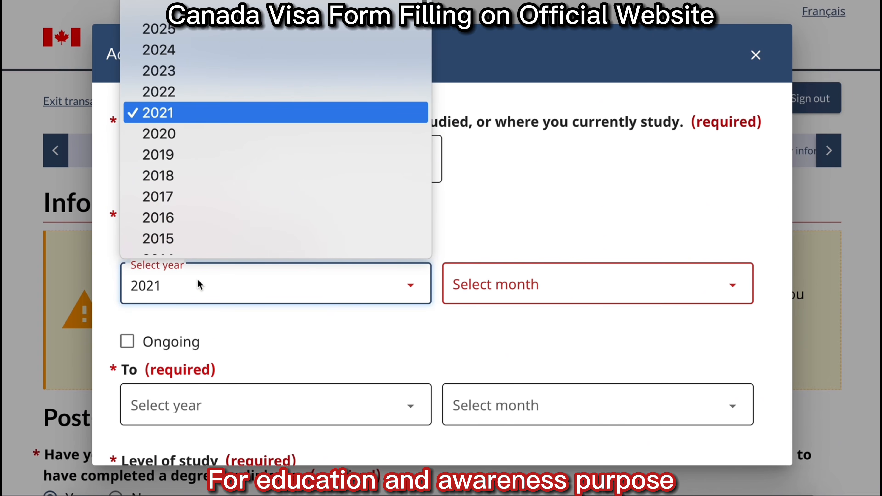
left_click(188, 112)
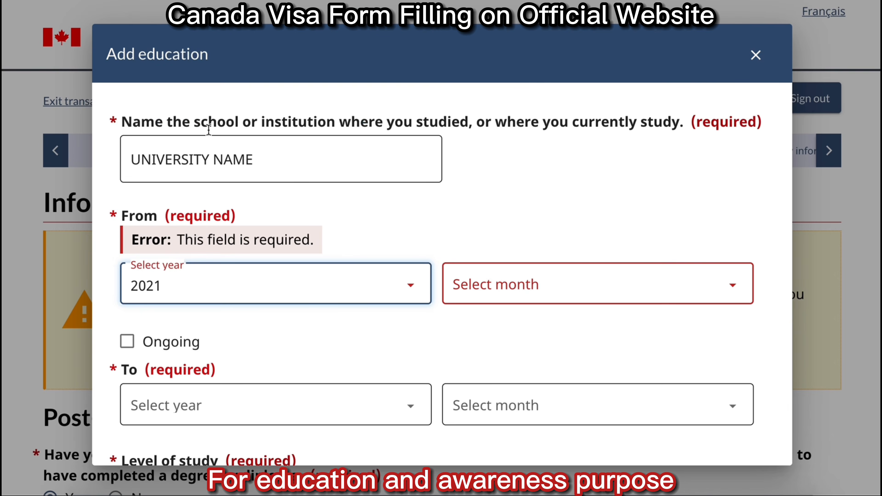
left_click(513, 288)
left_click(482, 30)
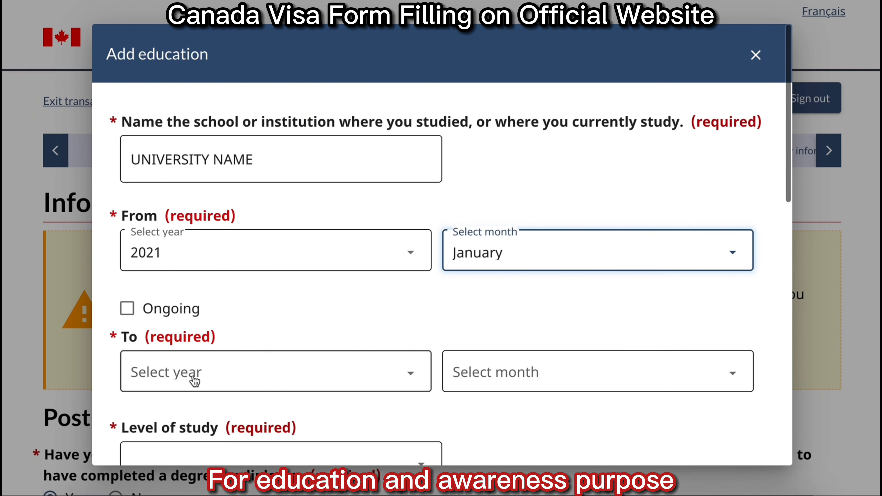
left_click(195, 375)
left_click(189, 29)
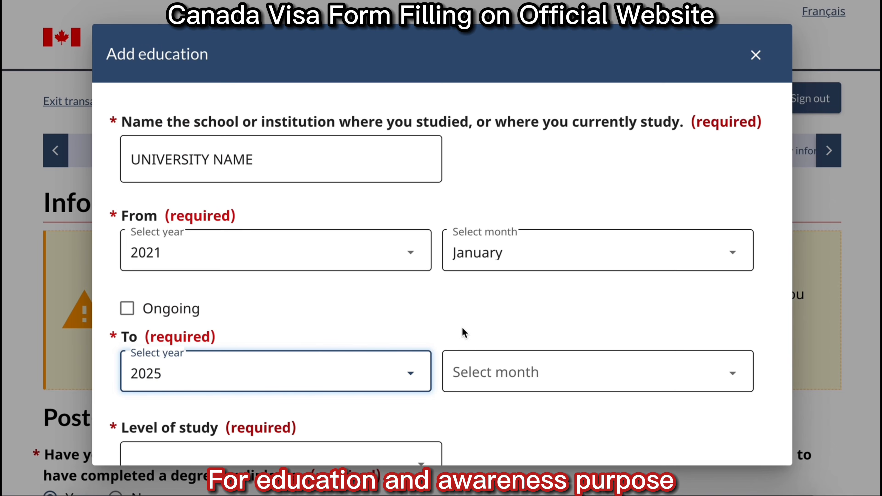
left_click(481, 355)
left_click(490, 187)
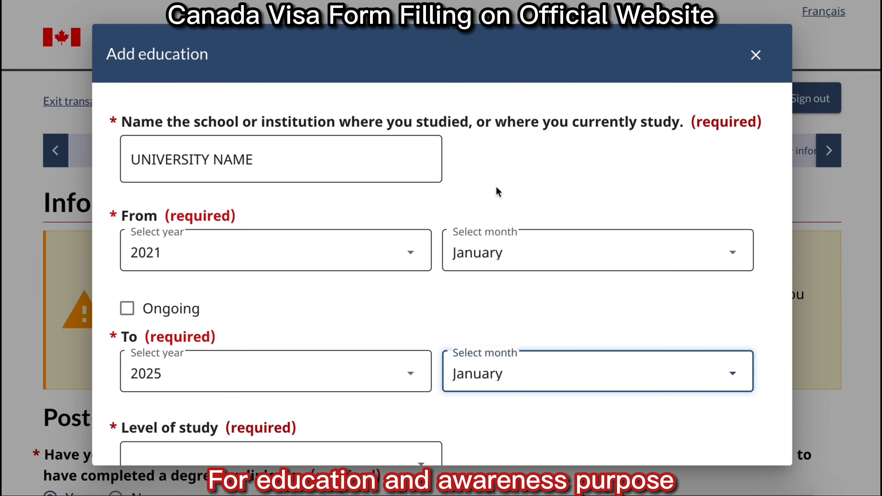
Choose University - Bachelor's Deg. level, Computing or Information Technology field, and country Pakistan.
scroll(538, 340, "down", 10)
left_click(307, 90)
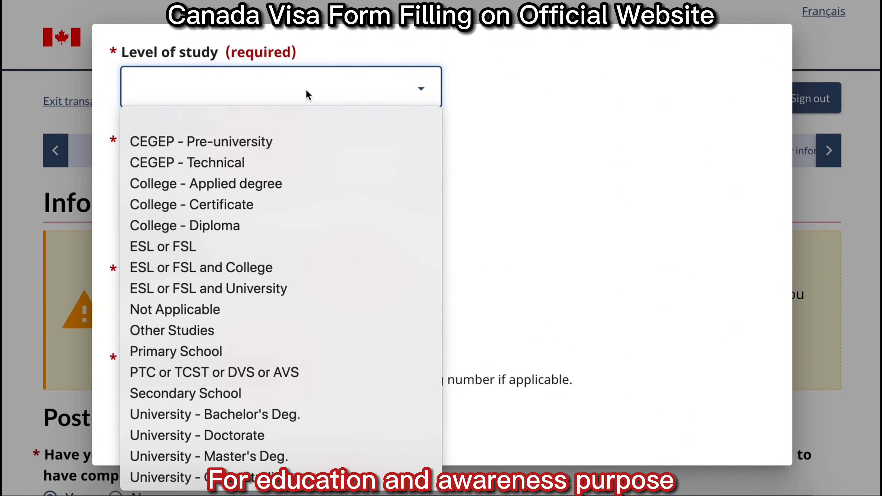
left_click(269, 416)
left_click(269, 420)
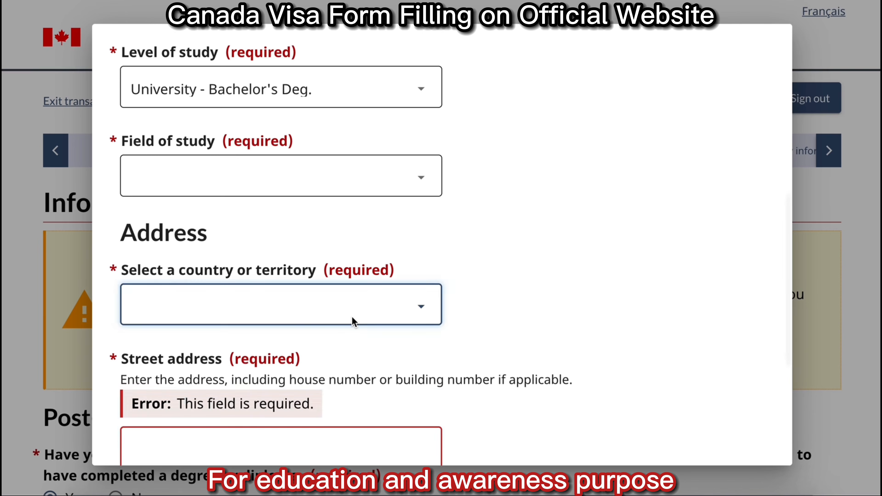
left_click(352, 321)
key("p")
left_click(326, 268)
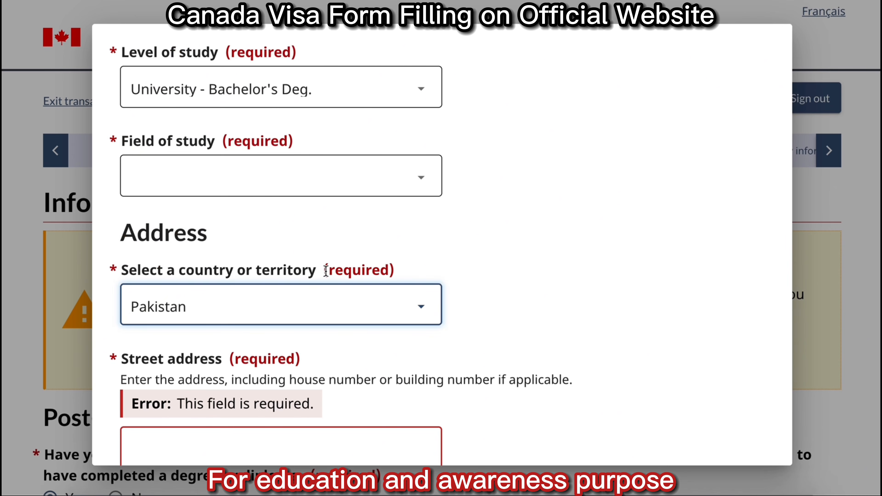
Enter the school address 101, KARACHi and save the education entry.
scroll(691, 278, "down", 5)
left_click(311, 233)
type("101")
left_click(284, 314)
type("KARACHi")
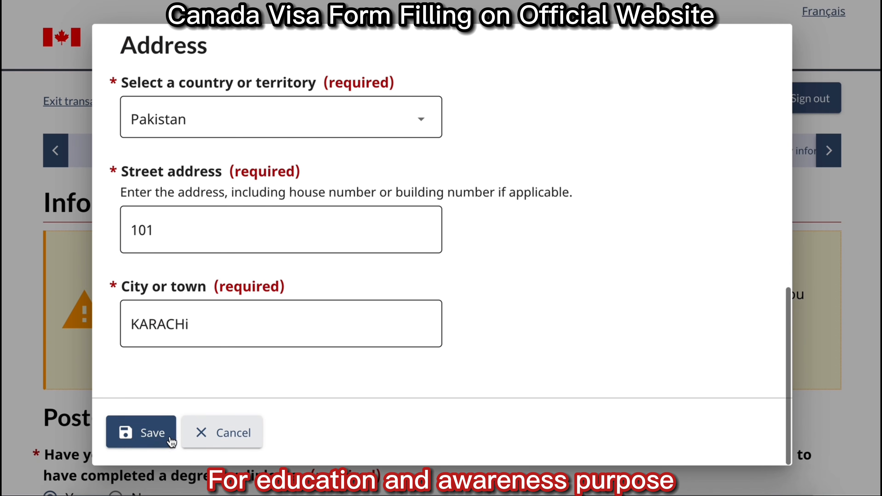
left_click(167, 439)
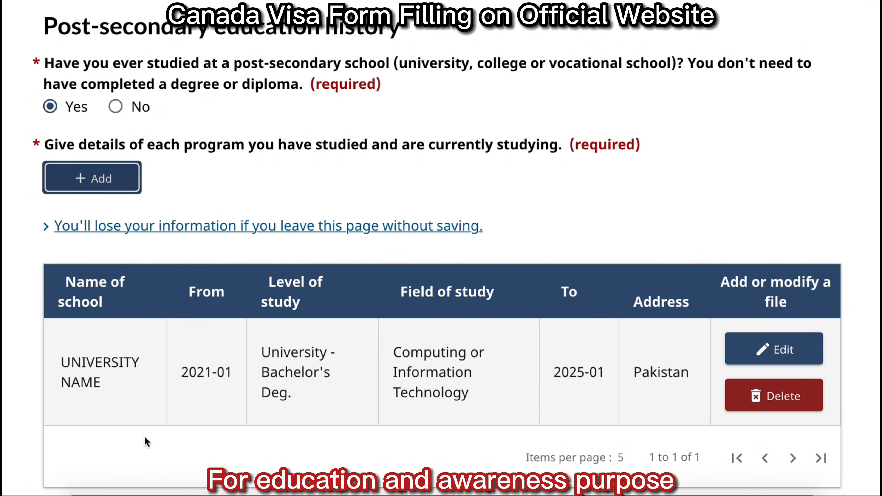
Answer No to military or police service and start a new work history entry.
scroll(714, 214, "down", 1)
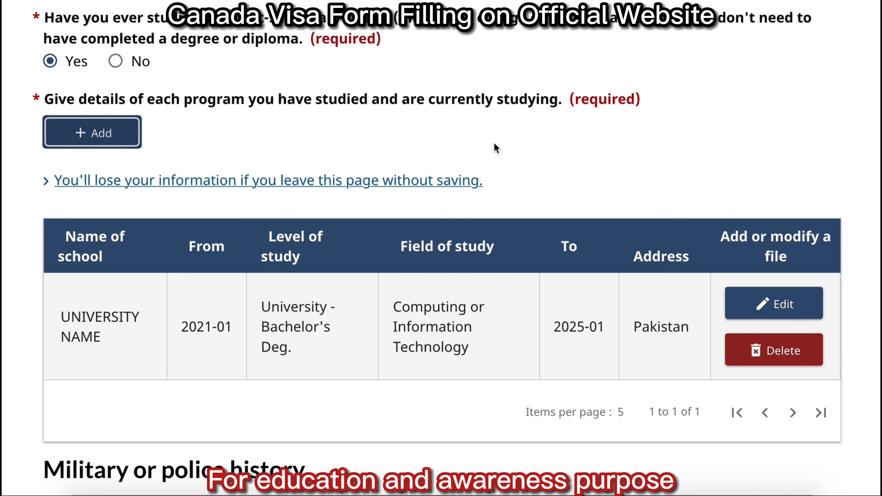
scroll(494, 144, "down", 10)
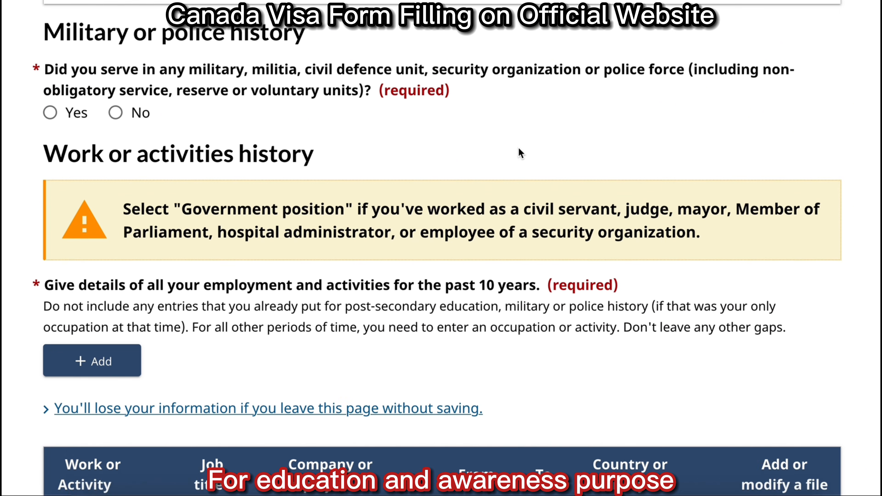
scroll(520, 153, "down", 1)
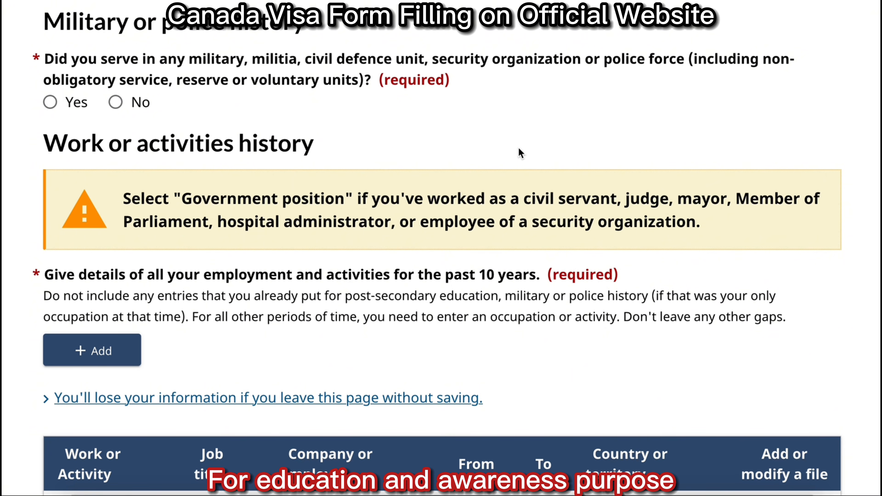
left_click(115, 102)
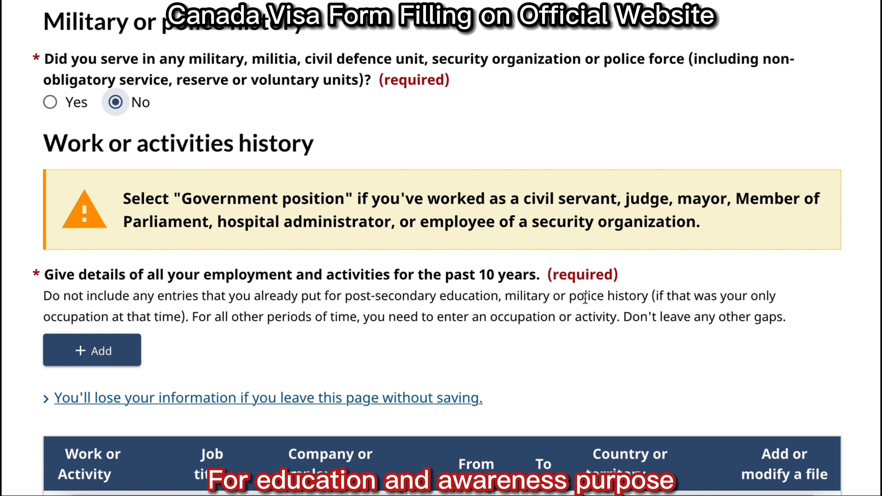
left_click(118, 350)
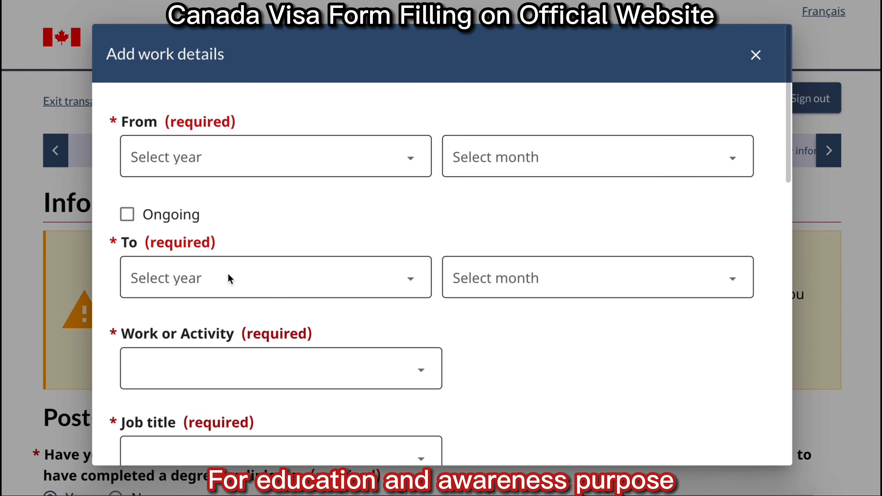
Set the work start date to January 2023, marked as ongoing.
left_click(241, 161)
left_click(202, 253)
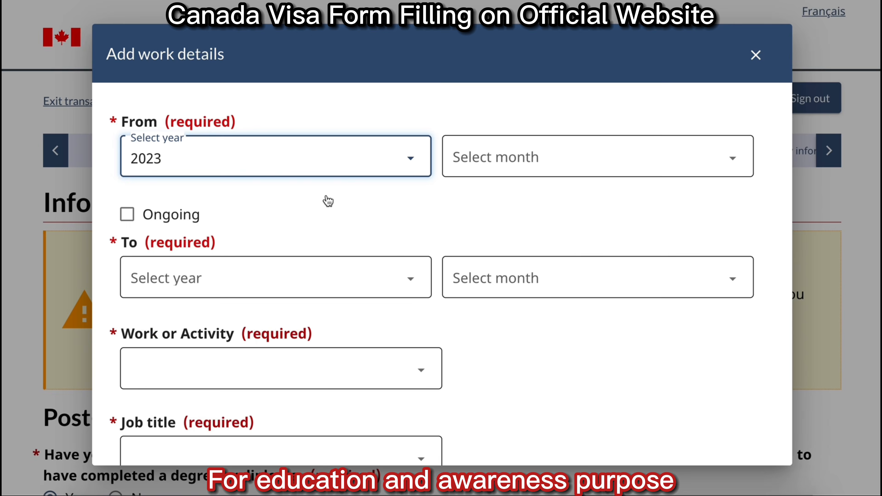
left_click(482, 160)
left_click(481, 210)
left_click(129, 214)
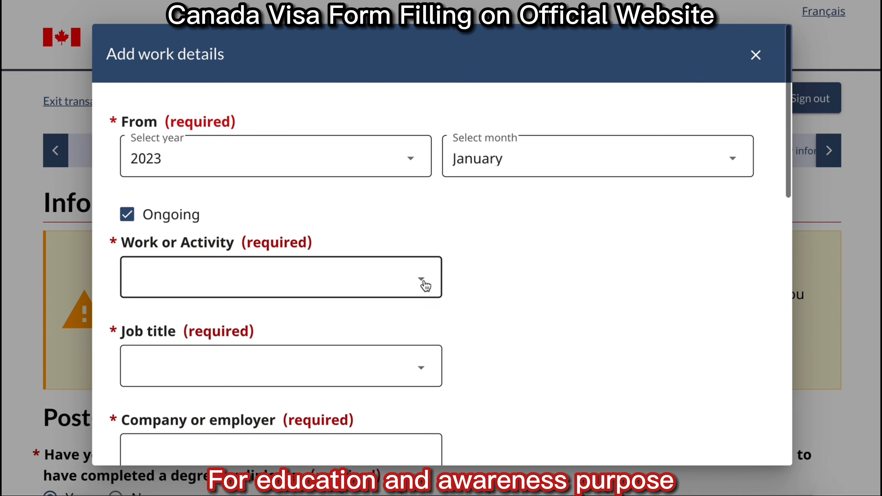
Choose Management occupations and job title Computer and information systems professionals.
left_click(419, 280)
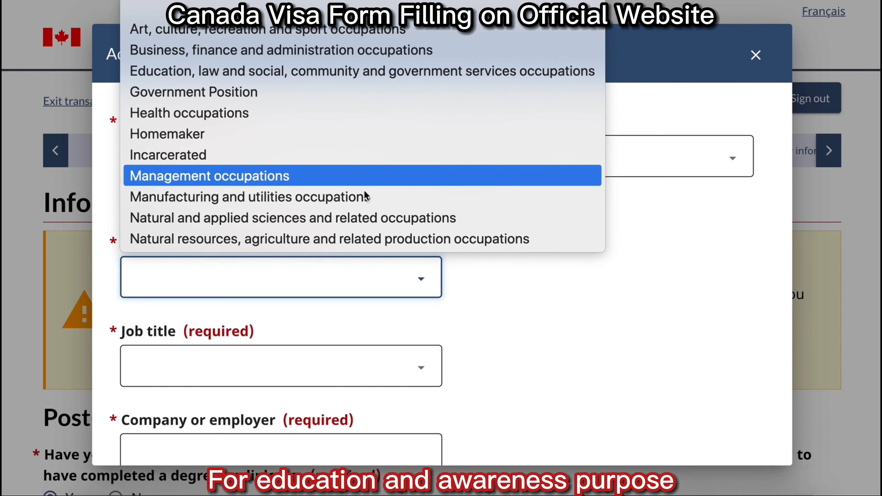
left_click(398, 176)
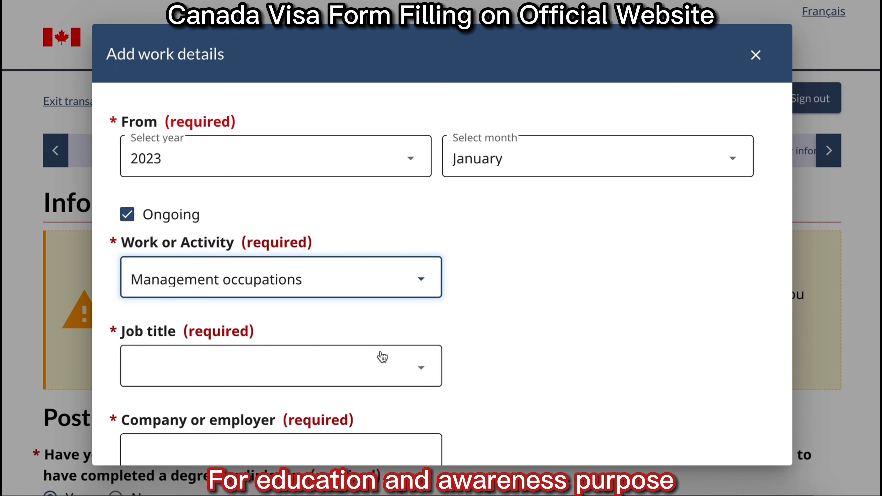
left_click(321, 374)
type("com")
scroll(323, 255, "down", 3)
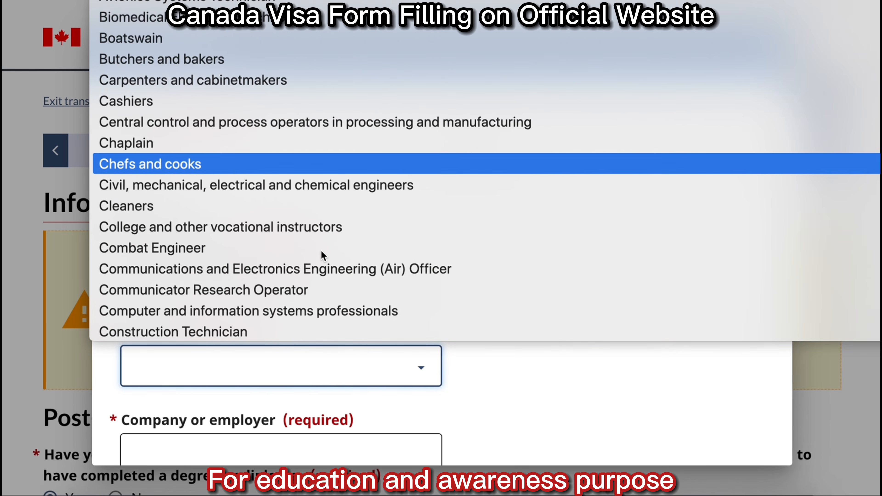
left_click(306, 310)
scroll(705, 309, "down", 10)
Enter employer ABC COMPANY with main duties DEVELOP APPS.
left_click(333, 100)
type("ABC COMPANY")
left_click(312, 193)
type("DEVELOP APPS")
Set the work address to 102, KARACHI, Pakistan and save the entry.
scroll(740, 281, "down", 5)
left_click(367, 118)
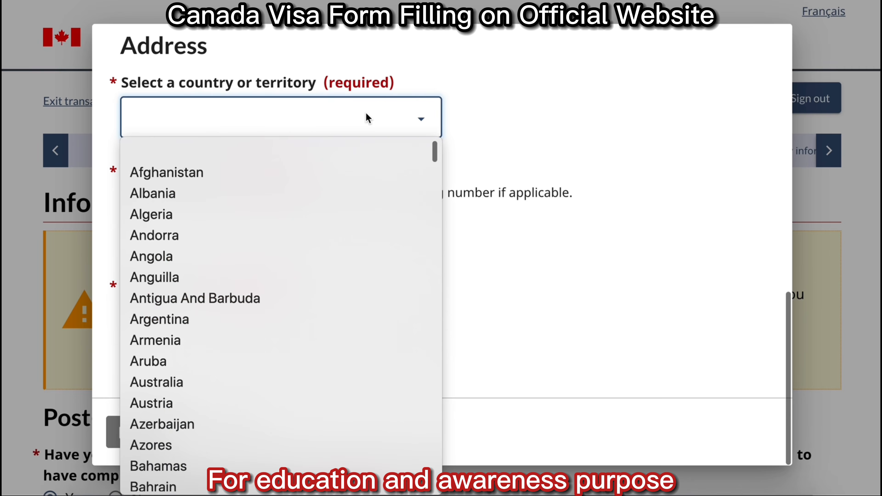
key("p")
left_click(217, 483)
left_click(221, 227)
type("102,")
left_click(207, 325)
type("kar")
key("BackSpace")
key("BackSpace")
key("BackSpace")
type("KARACHI")
left_click(148, 432)
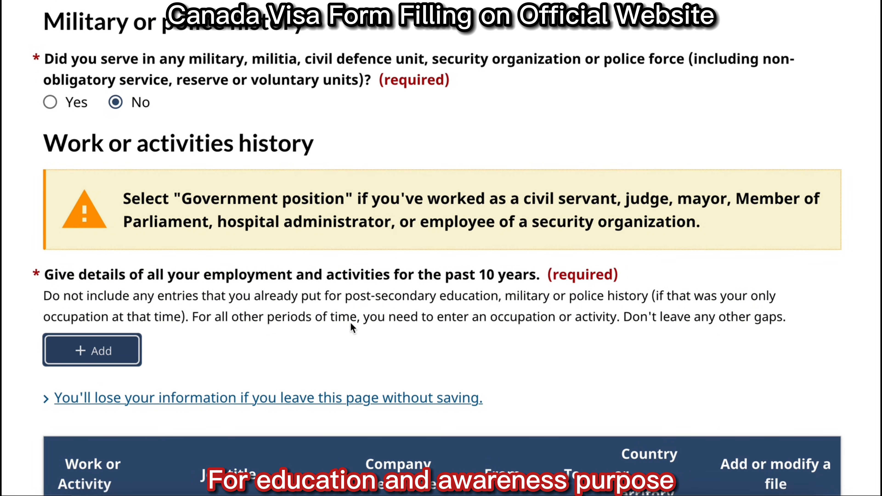
Scroll down past the employment table toward Save and continue.
scroll(554, 282, "down", 5)
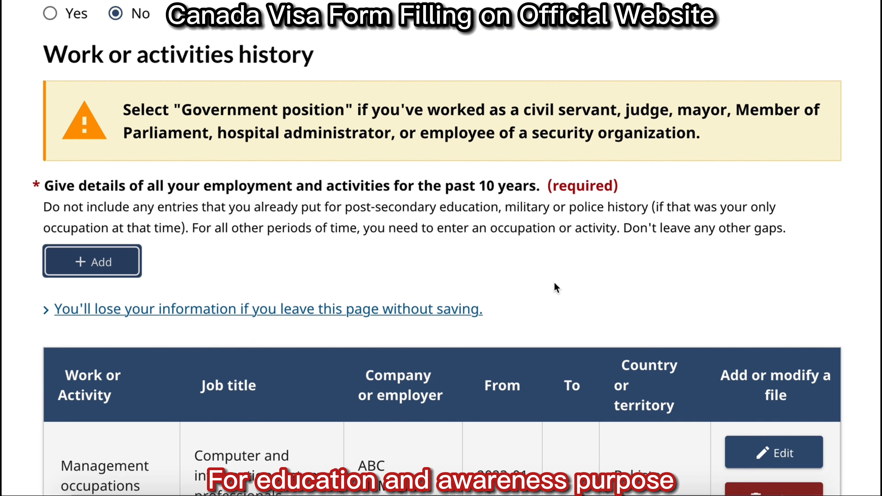
scroll(556, 287, "down", 3)
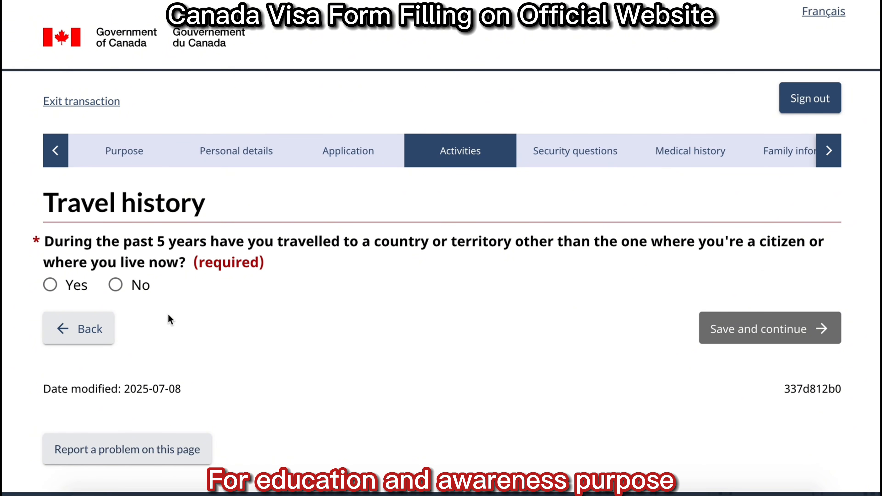
Answer No to travel in the past 5 years and save the page.
left_click(51, 285)
left_click(110, 379)
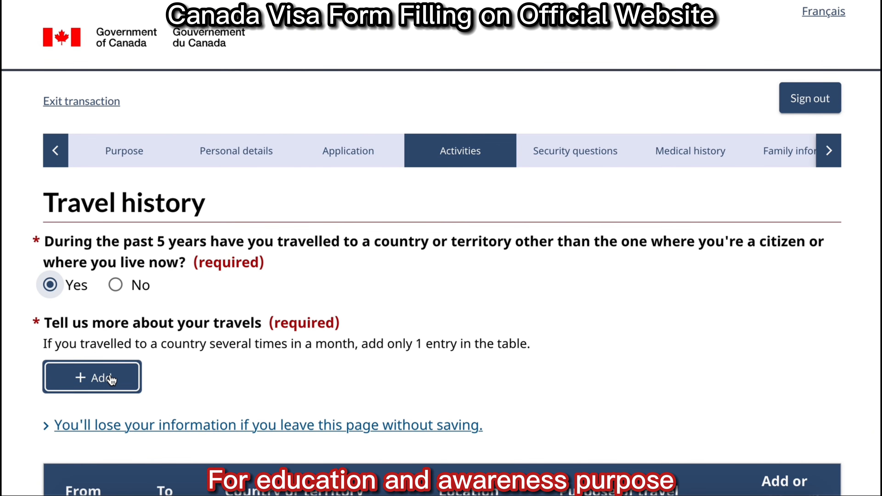
left_click(112, 293)
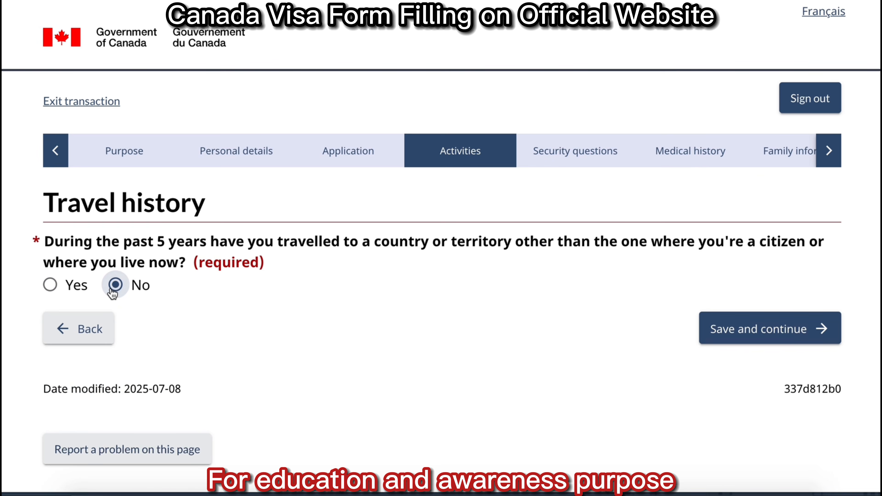
left_click(781, 329)
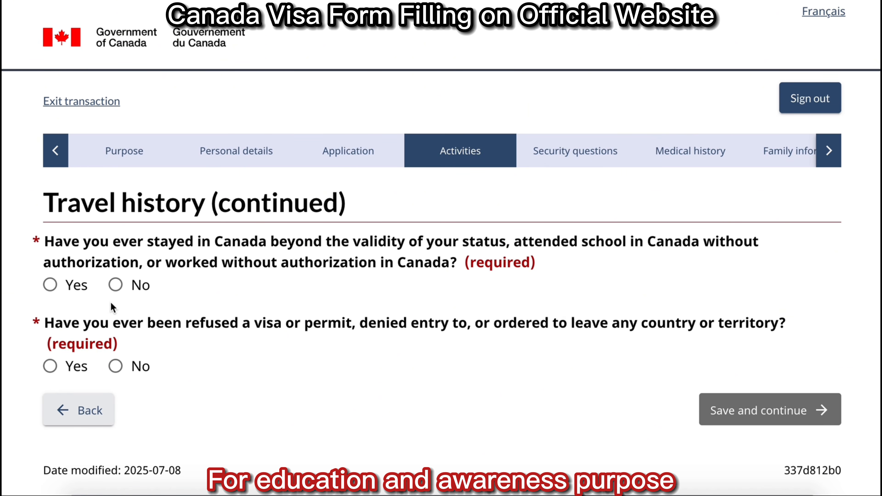
Answer No to overstaying in Canada and to previous visa refusals, then save.
left_click(115, 285)
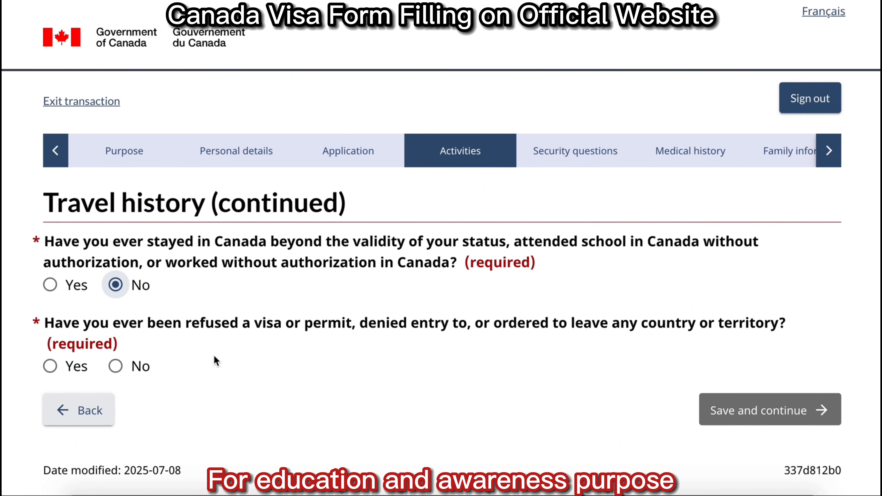
left_click(51, 366)
scroll(511, 333, "down", 5)
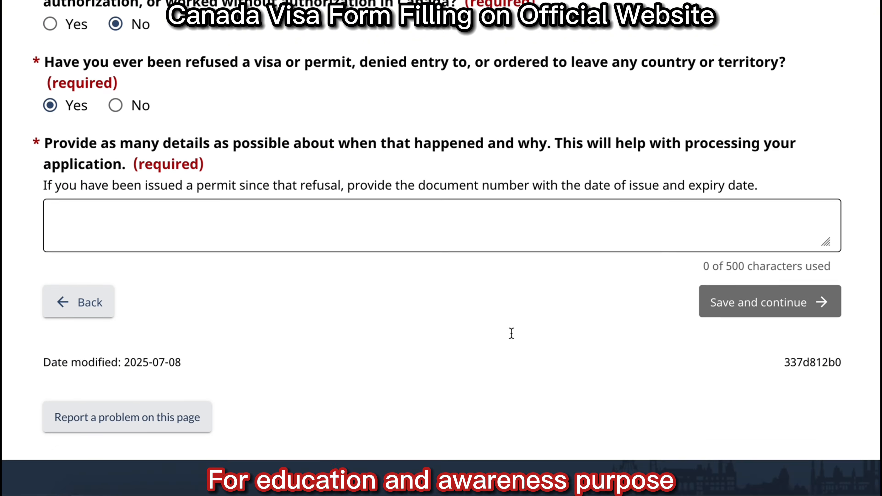
scroll(511, 333, "down", 2)
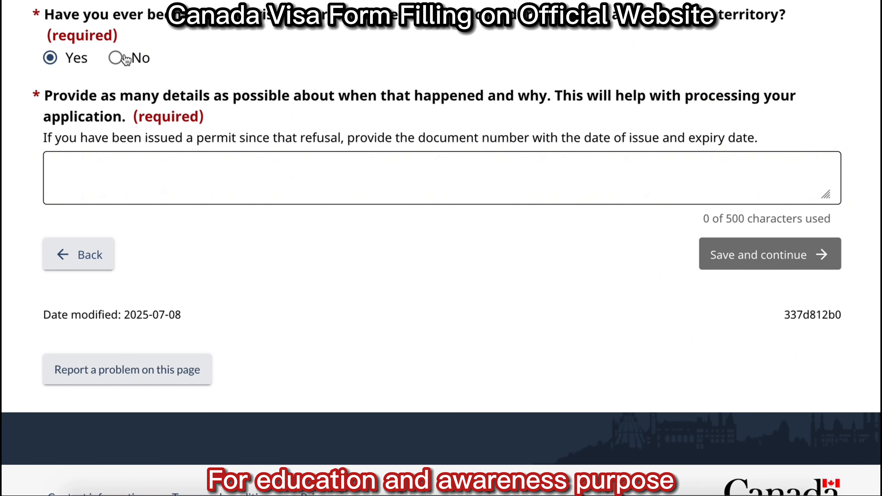
left_click(116, 58)
left_click(767, 220)
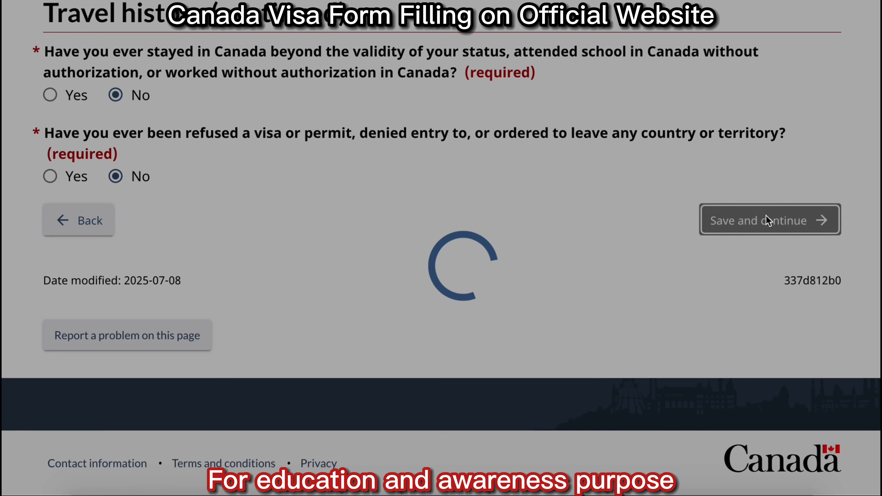
Answer No to committing, being arrested for, charged with or convicted of a crime, then save.
scroll(323, 133, "down", 5)
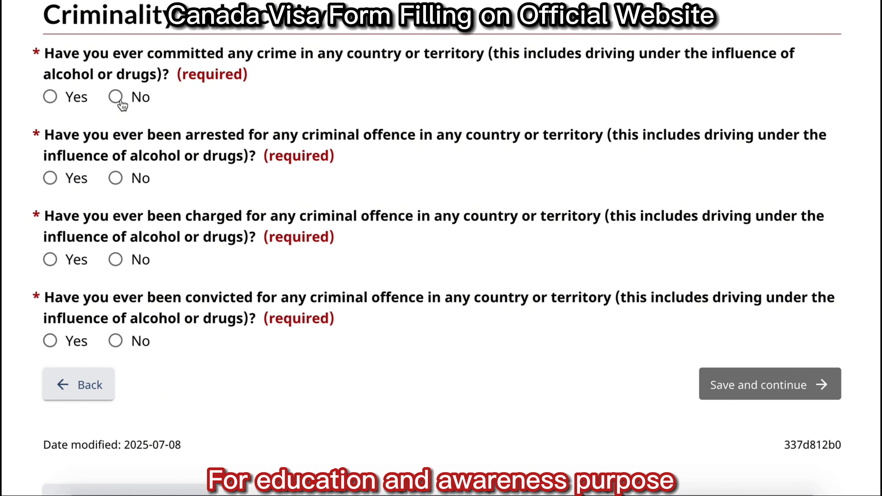
left_click(116, 97)
left_click(117, 178)
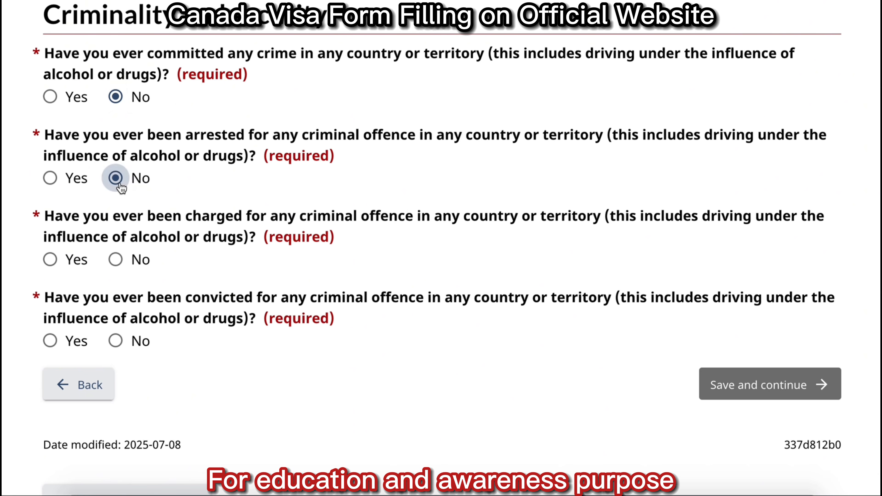
left_click(117, 260)
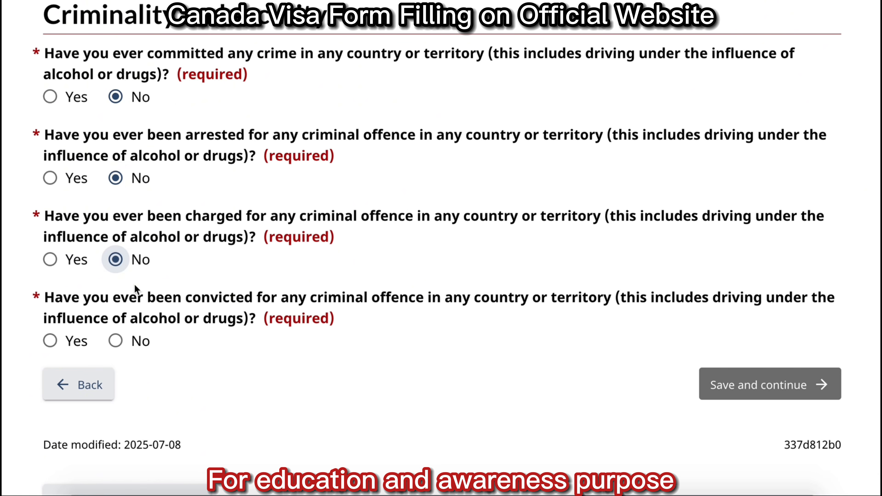
left_click(116, 341)
left_click(791, 376)
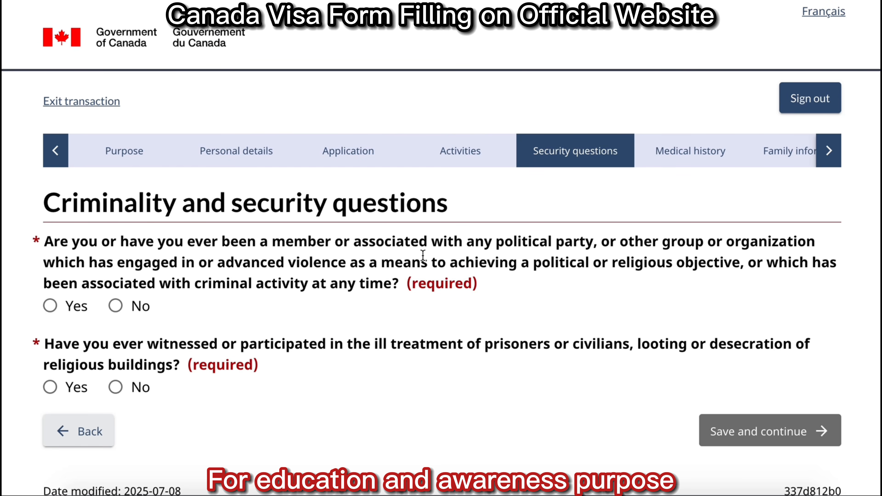
Answer No to violent organisation membership and witnessing ill treatment or looting, then save.
left_click(118, 307)
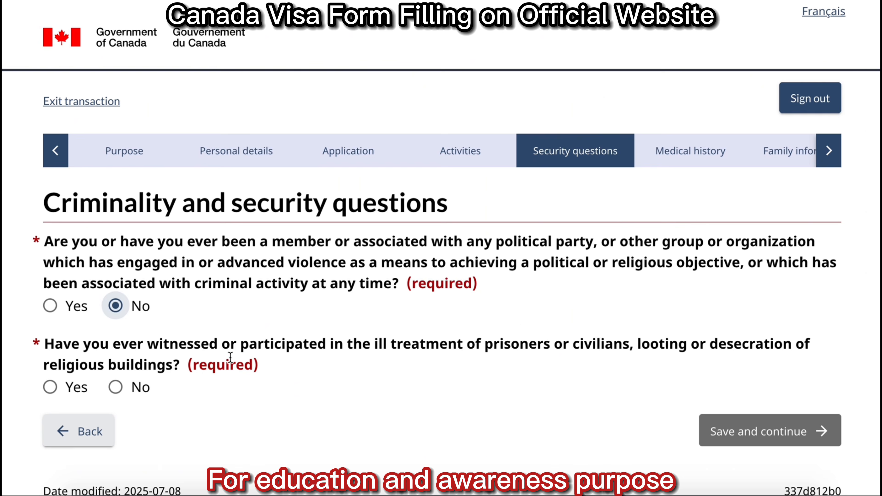
left_click(116, 387)
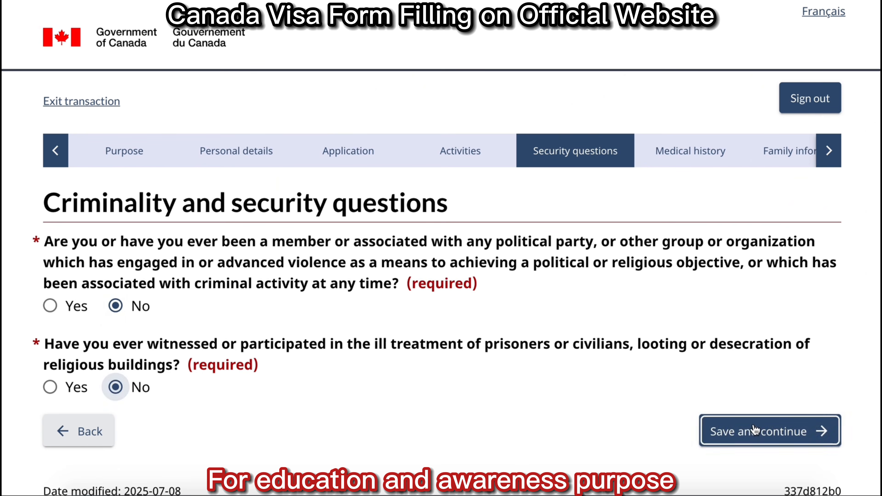
left_click(757, 427)
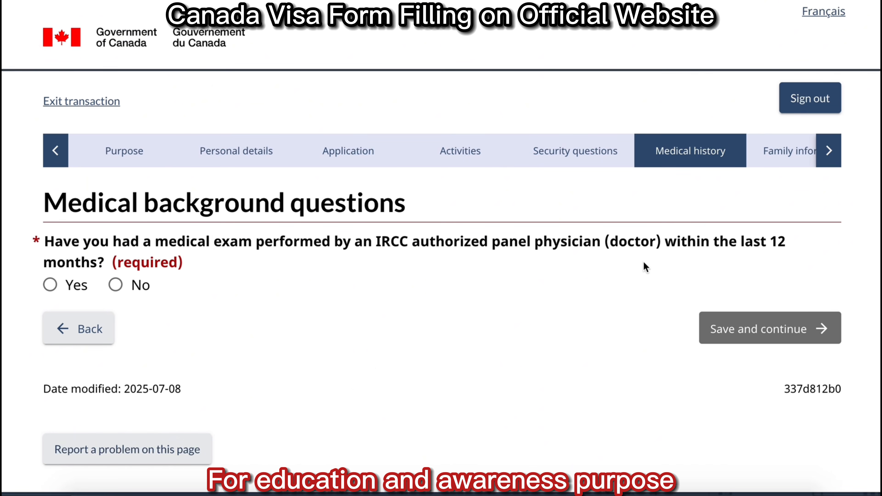
Answer No to a recent panel medical exam, tuberculosis diagnosis and tuberculosis contact.
left_click(115, 285)
left_click(776, 339)
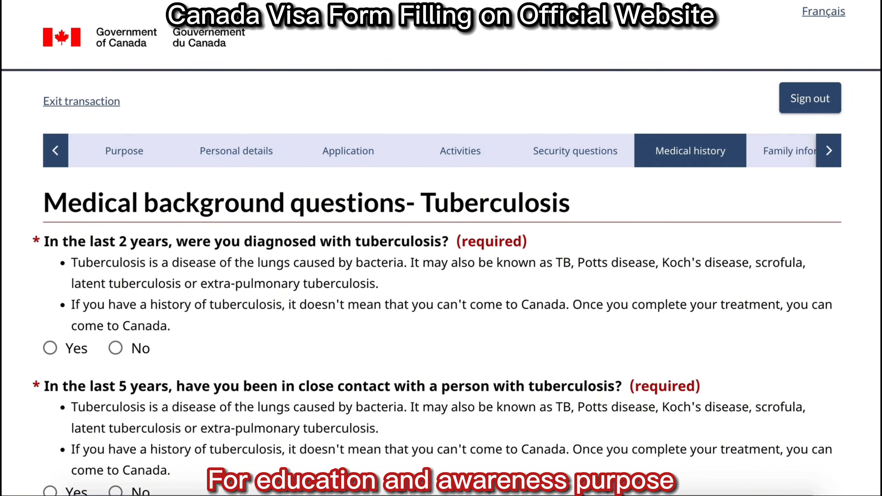
scroll(274, 170, "down", 5)
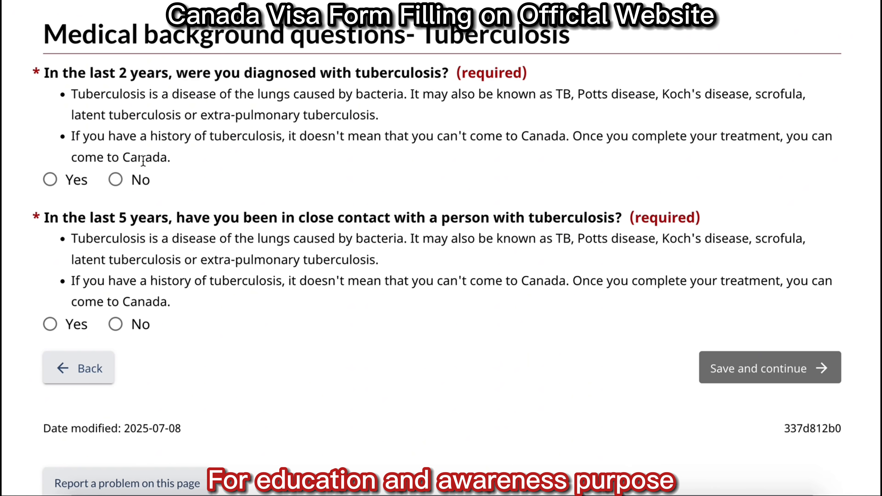
left_click(116, 180)
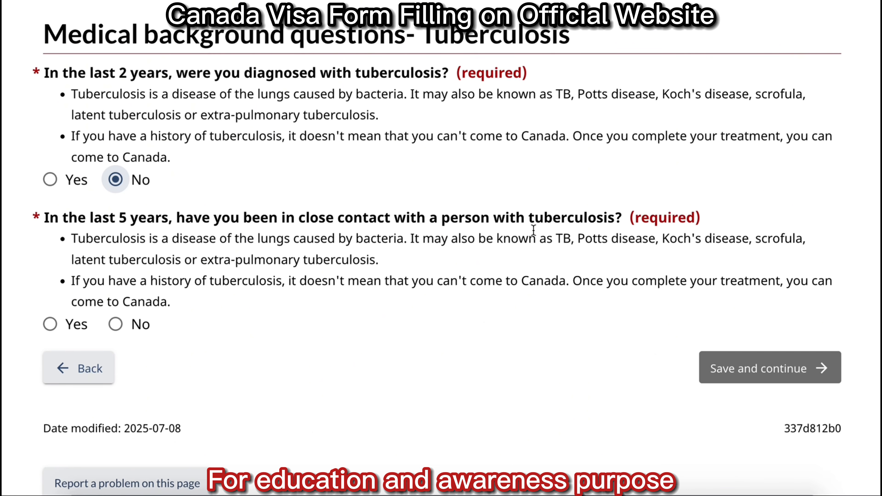
left_click(115, 324)
left_click(764, 368)
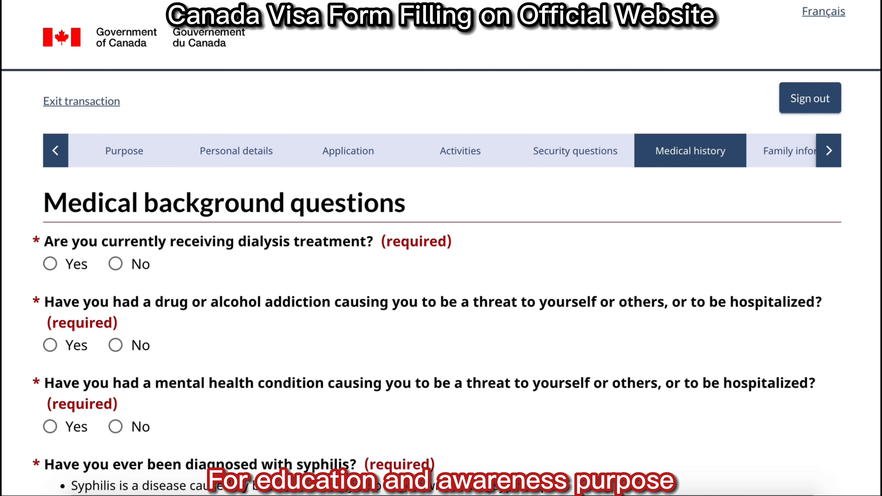
Answer No to dialysis, addiction, dangerous mental health condition and syphilis, then save.
scroll(597, 139, "down", 5)
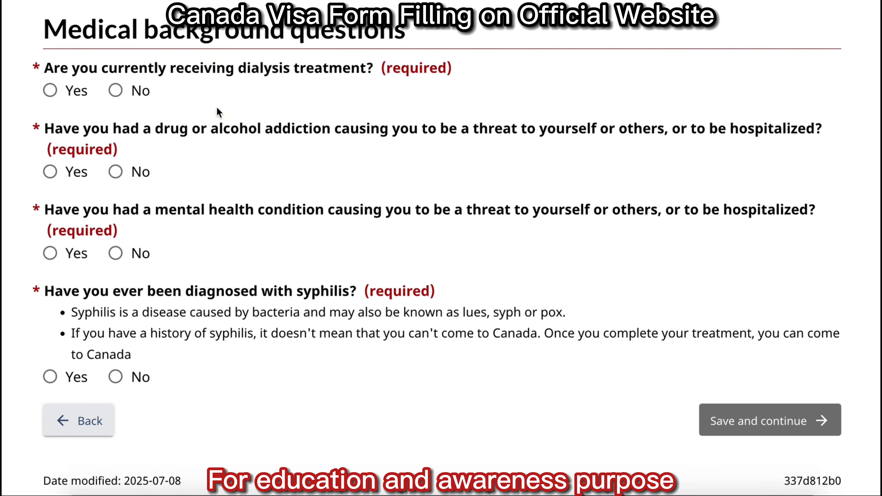
left_click(115, 90)
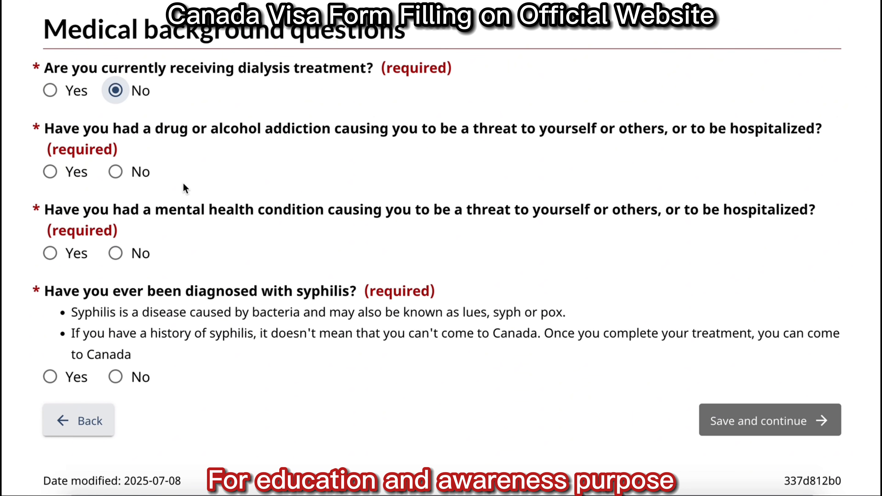
left_click(115, 172)
left_click(115, 253)
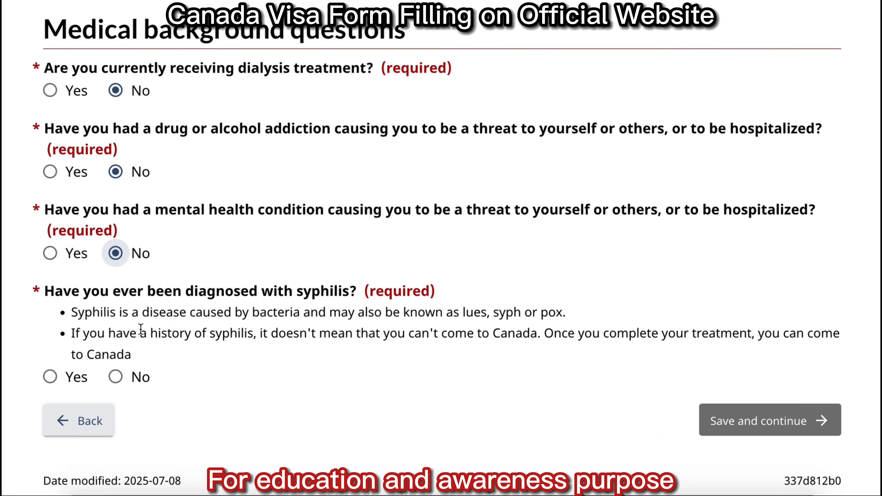
left_click(115, 377)
left_click(760, 422)
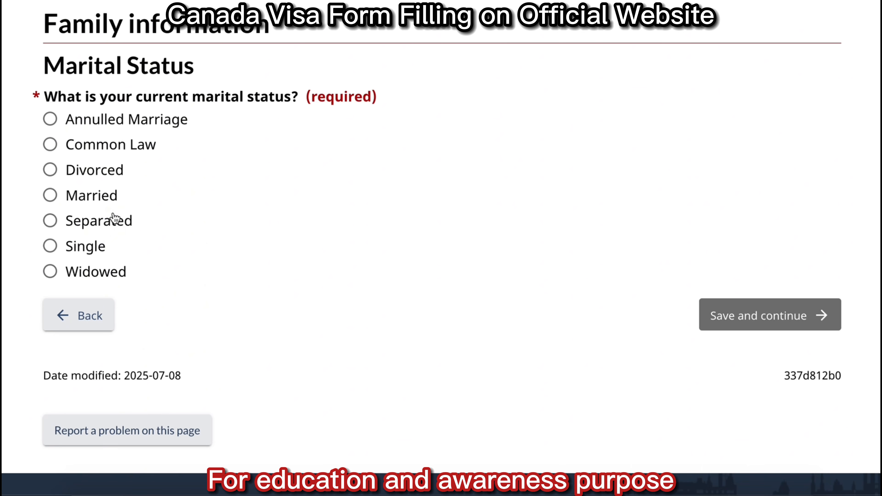
Save marital status Single, then declare no children and tick the acknowledgement.
left_click(50, 246)
left_click(759, 318)
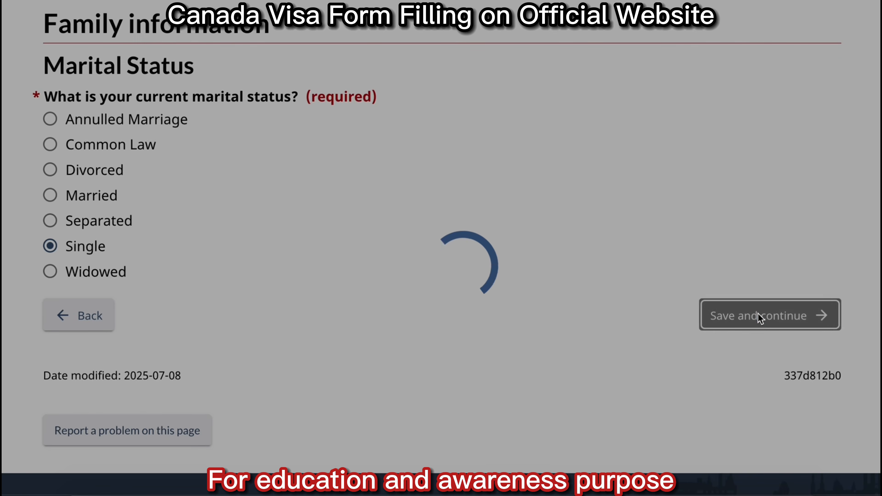
scroll(759, 319, "down", 1)
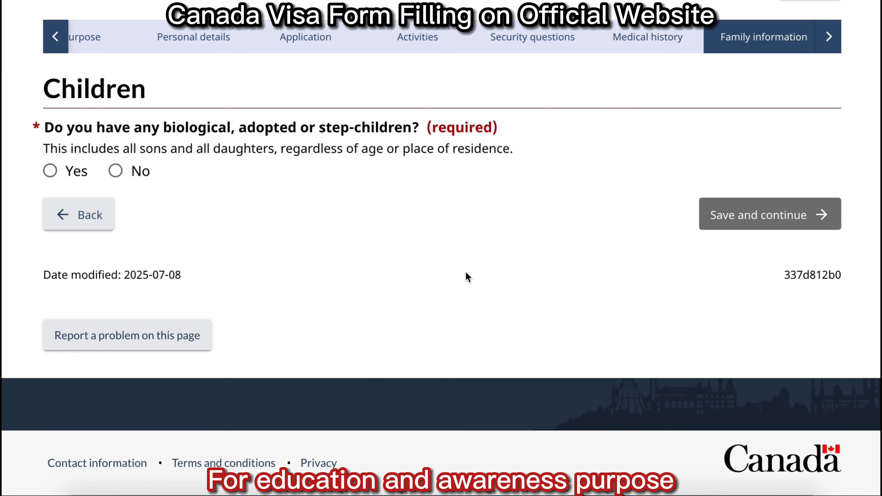
left_click(116, 171)
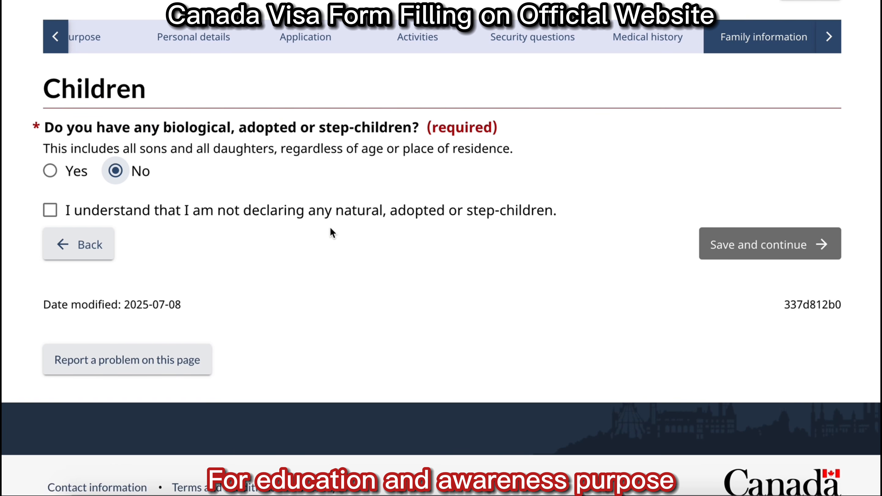
left_click(50, 210)
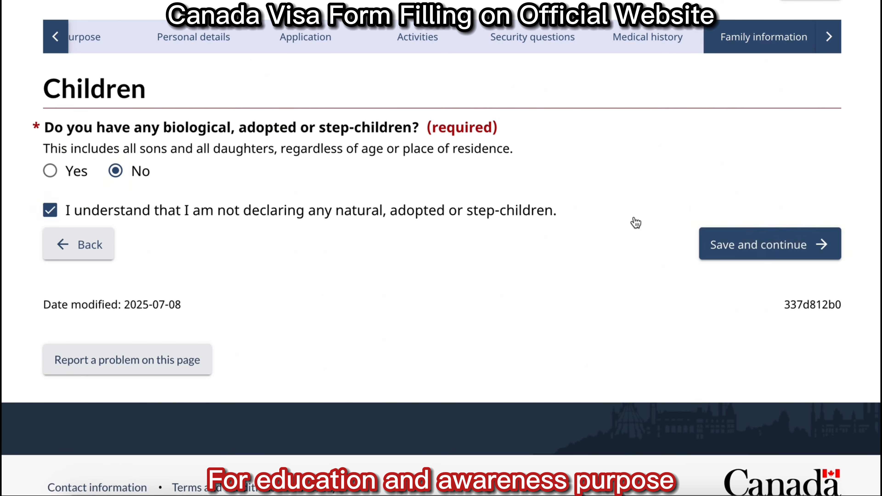
left_click(792, 247)
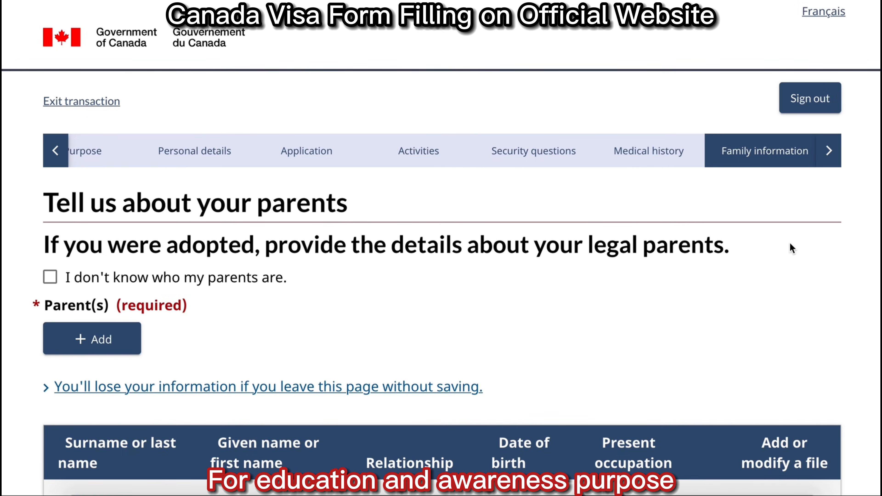
Add a parent entry with the father's surname and given name, relationship Father.
scroll(790, 242, "down", 4)
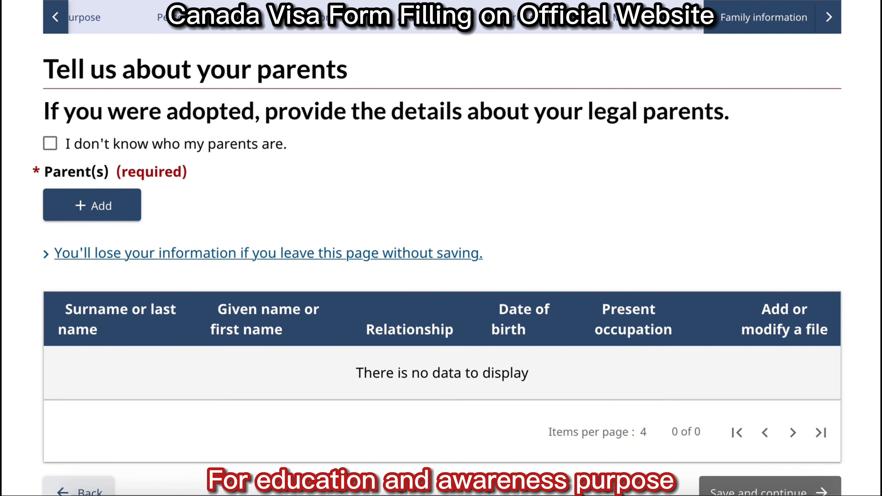
scroll(114, 167, "down", 1)
left_click(114, 167)
left_click(222, 276)
left_click(247, 378)
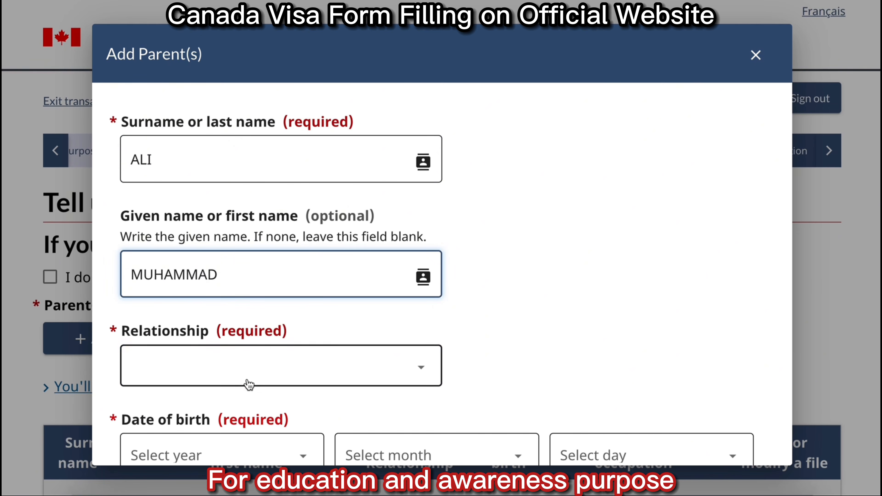
left_click(215, 419)
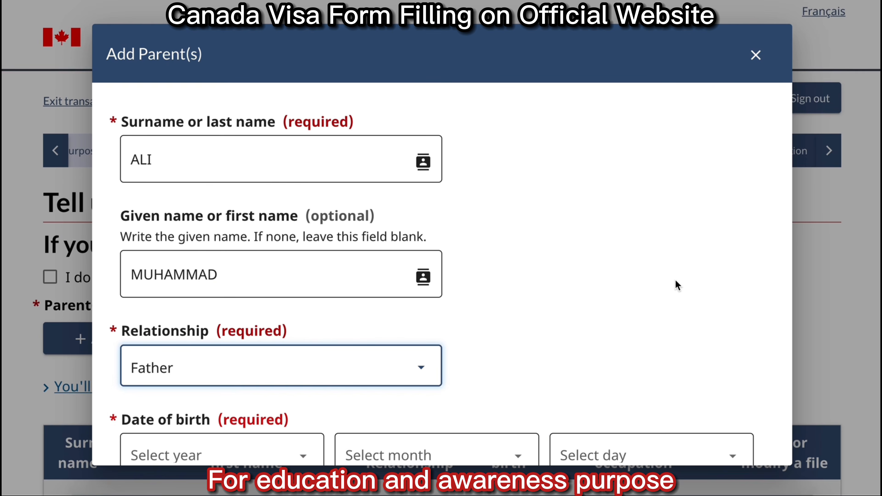
Give the father birth year 1975, country Pakistan, occupation RETIRED, same address, not coming to Canada.
scroll(675, 286, "down", 5)
left_click(282, 91)
scroll(226, 233, "down", 15)
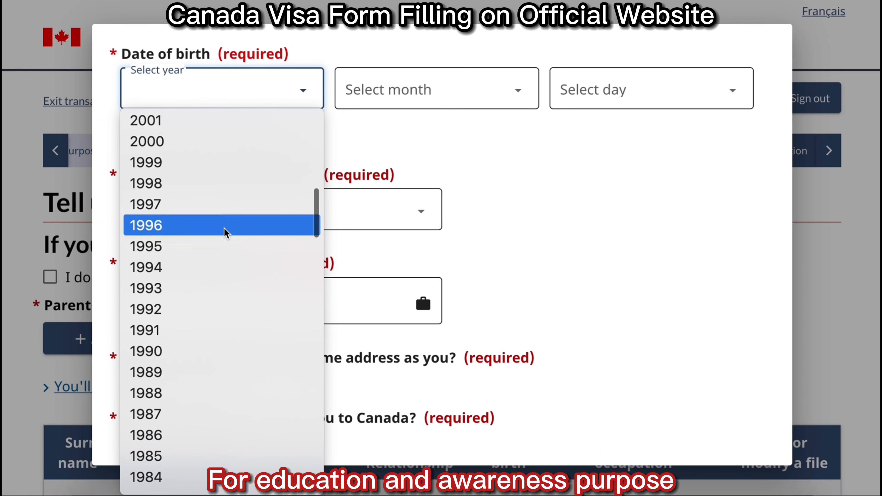
left_click(275, 211)
key("p")
left_click(270, 312)
type("RETIRED")
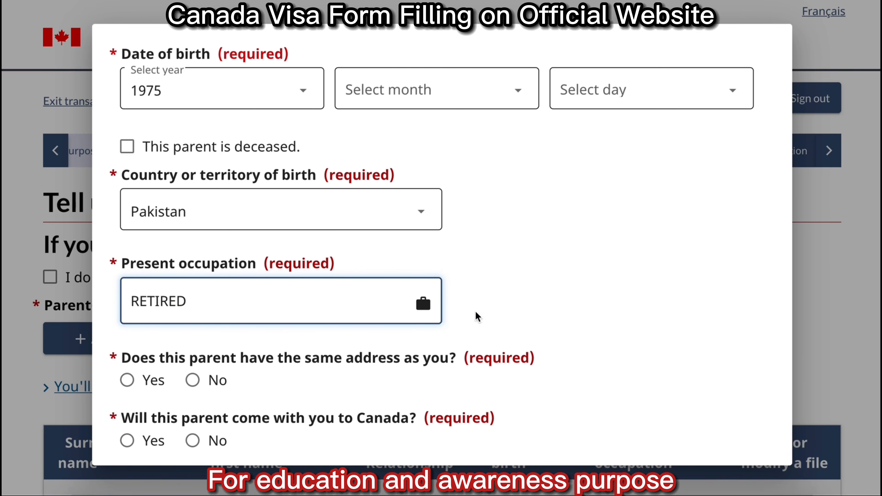
scroll(721, 264, "down", 3)
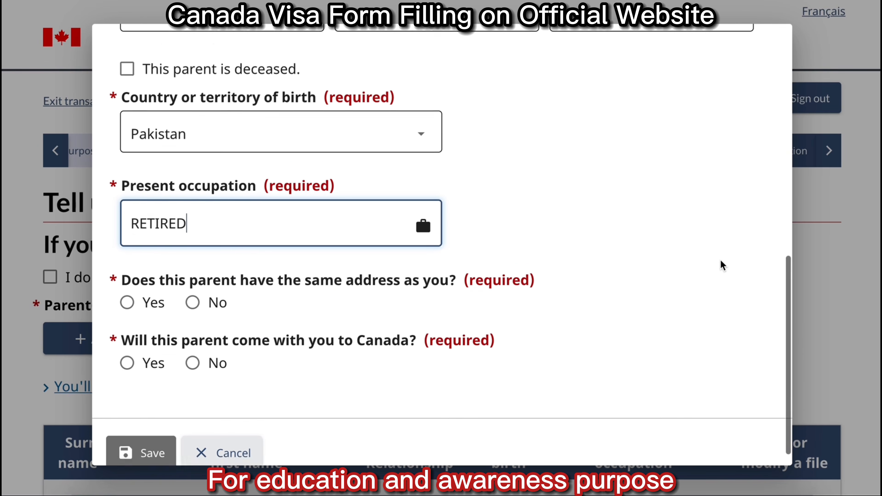
left_click(127, 282)
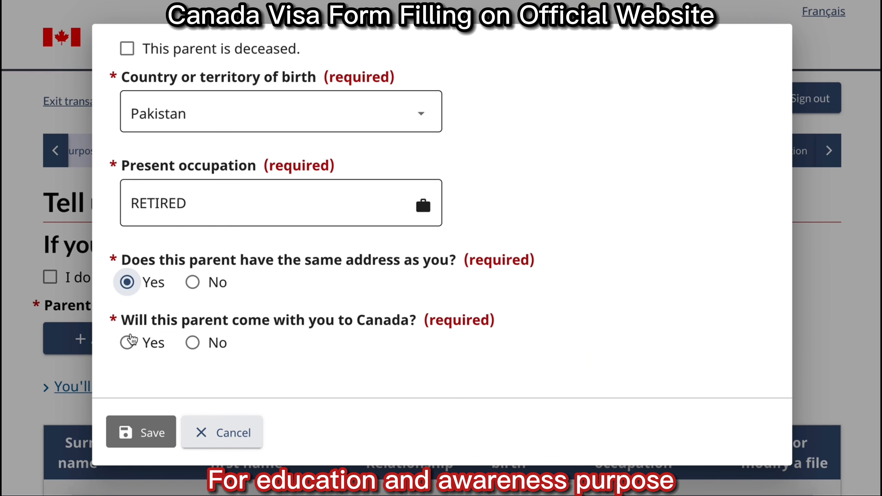
left_click(192, 343)
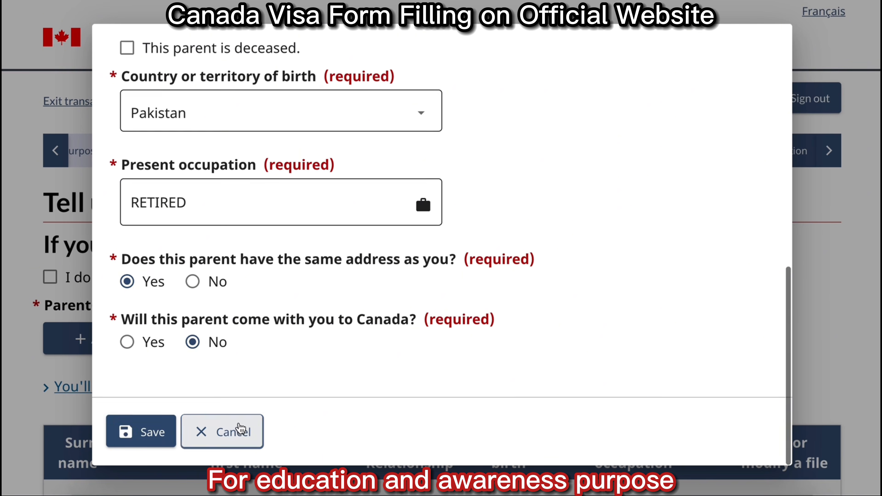
left_click(142, 432)
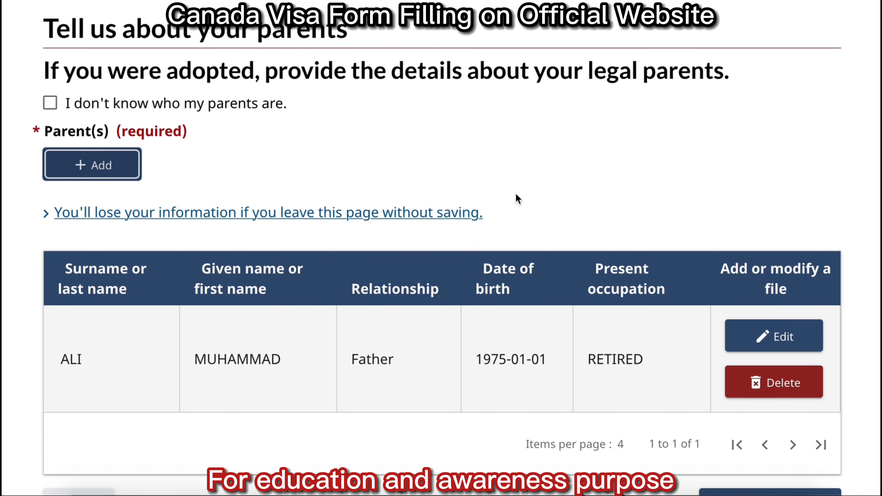
Save the parents page and choose Urdu as the native language.
scroll(515, 195, "down", 2)
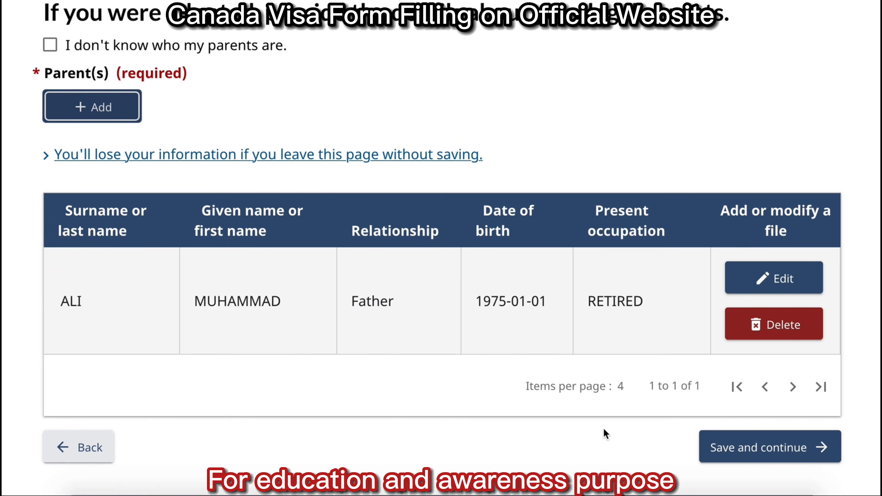
left_click(754, 449)
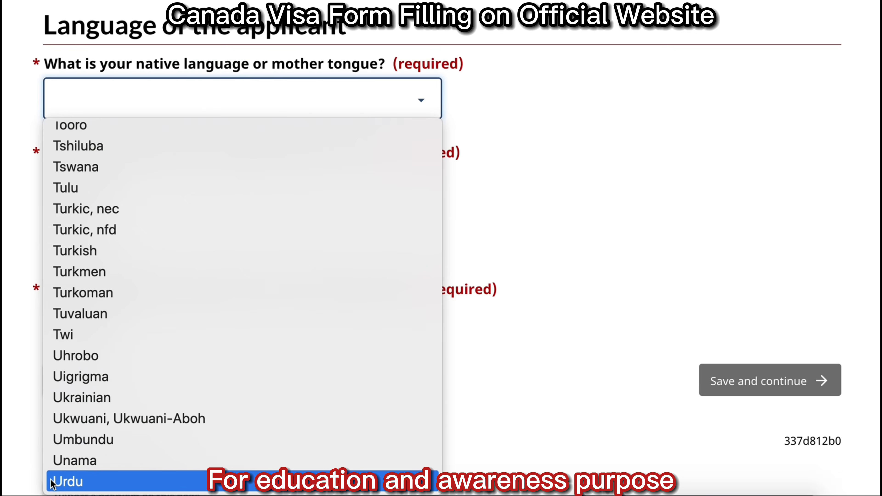
left_click(52, 483)
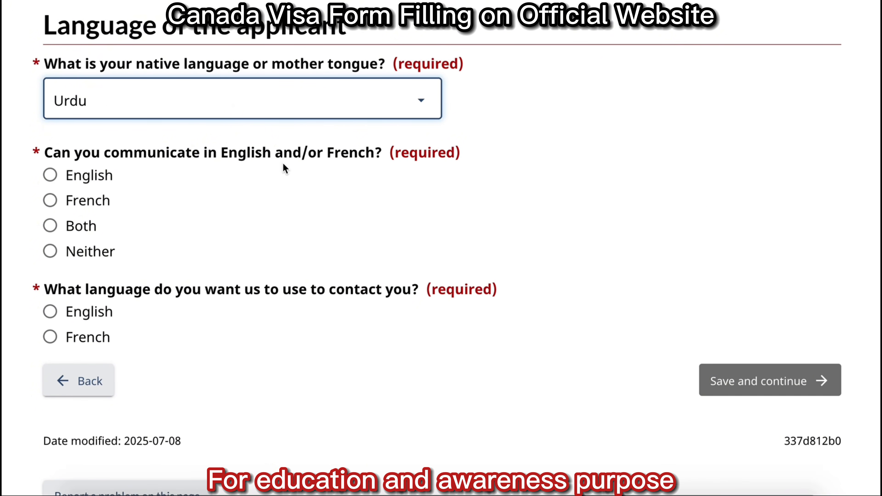
Choose English for communication and contact language, then save.
left_click(91, 180)
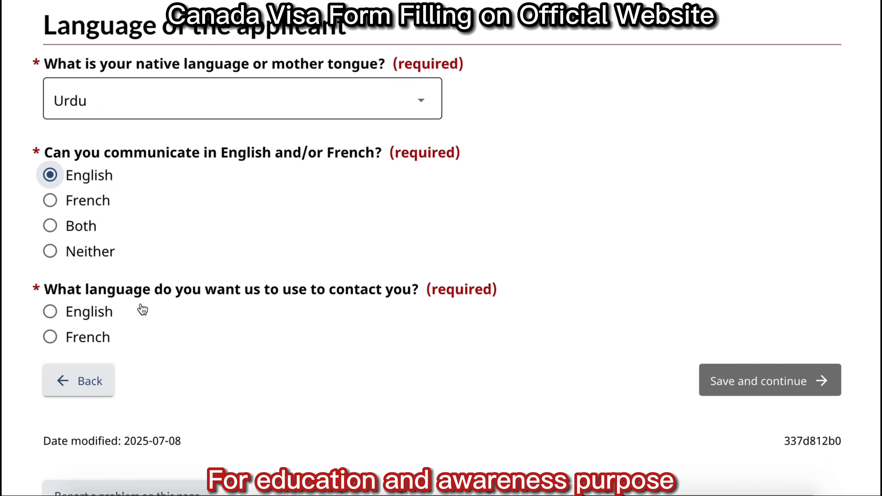
left_click(83, 318)
left_click(751, 388)
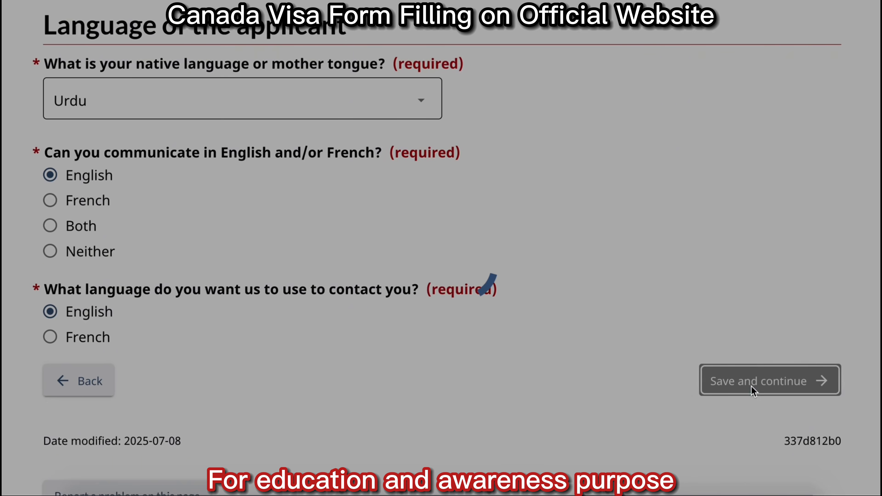
Enter and confirm the applicant's e-mail address, then save the page.
key("super+v")
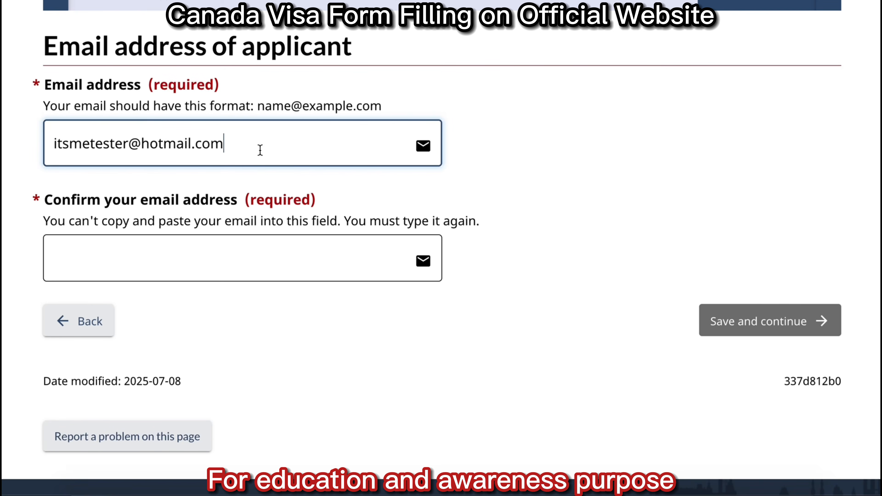
left_click(188, 253)
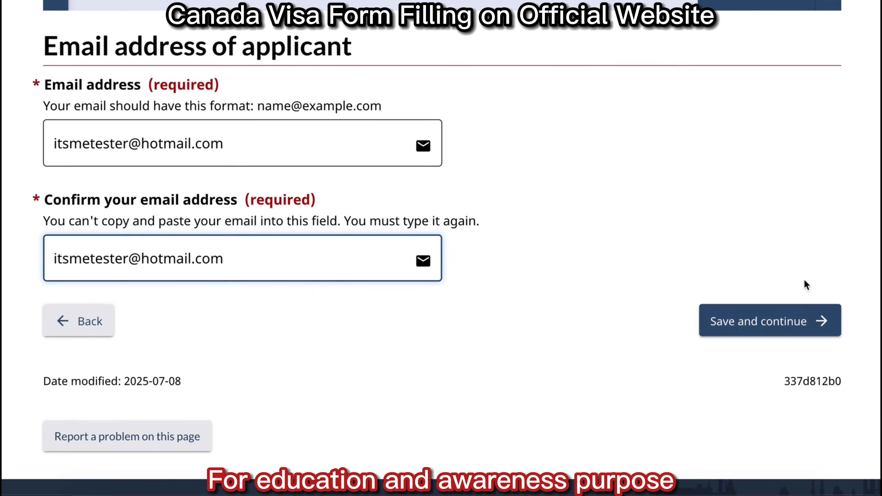
left_click(792, 311)
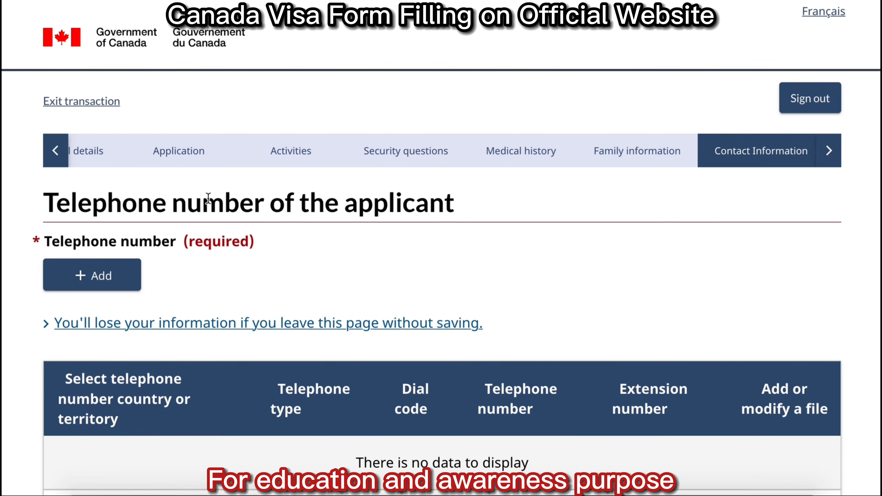
Add a cellular number outside Canada/US with dial code 92 and the phone number, then save.
left_click(85, 273)
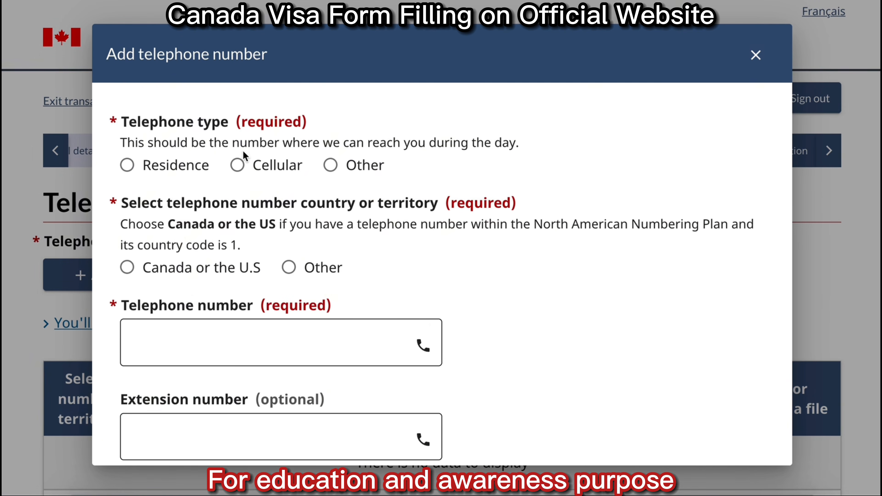
left_click(281, 175)
left_click(298, 272)
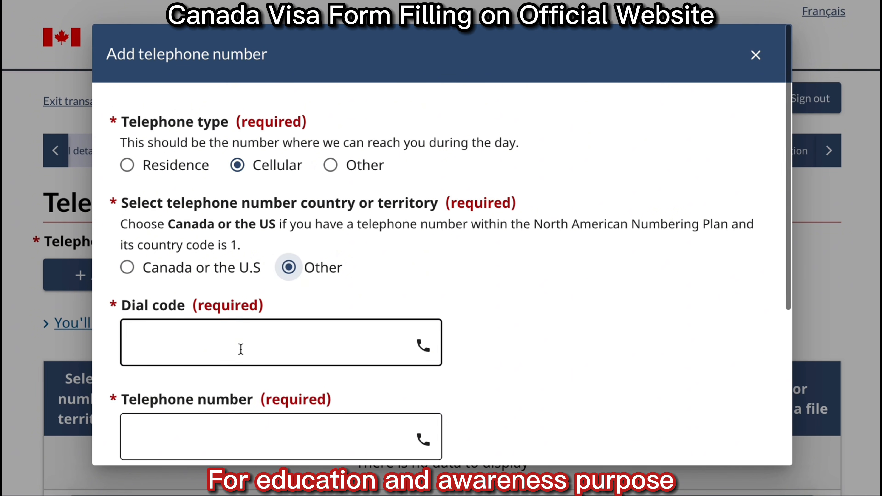
left_click(242, 351)
type("92")
left_click(269, 441)
type("3001111111")
scroll(275, 452, "down", 2)
scroll(283, 364, "down", 3)
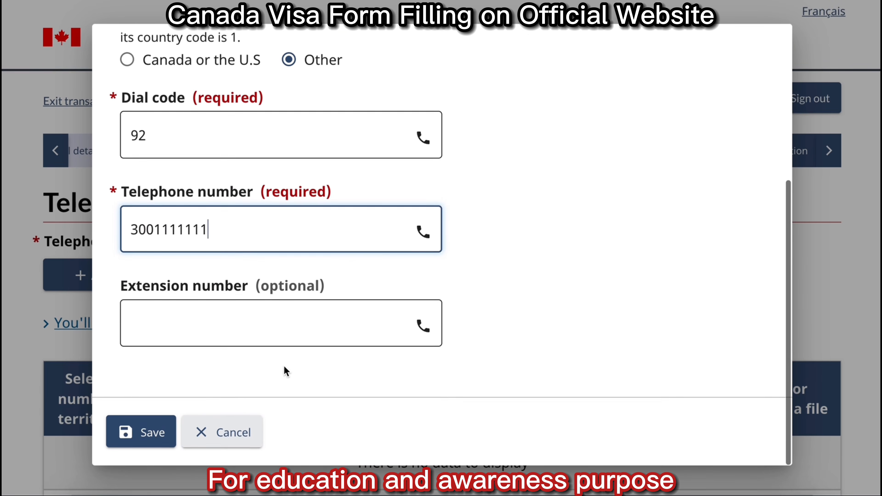
left_click(129, 438)
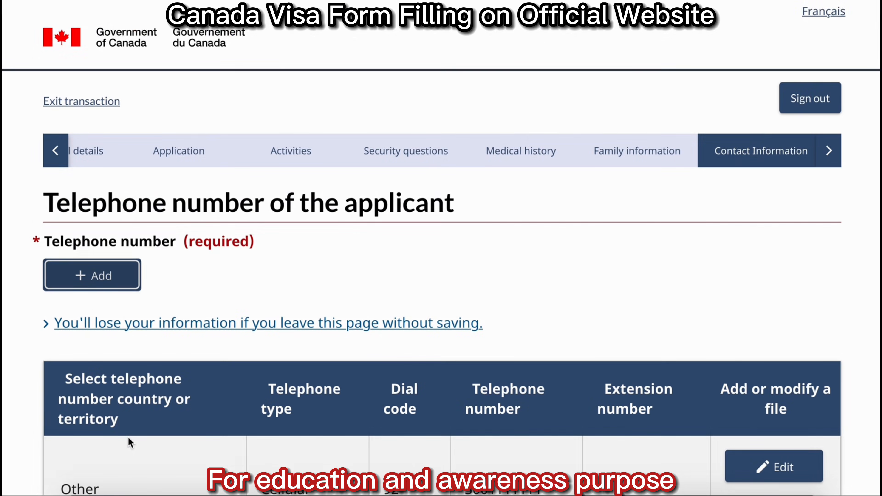
scroll(441, 247, "down", 2)
scroll(441, 247, "down", 6)
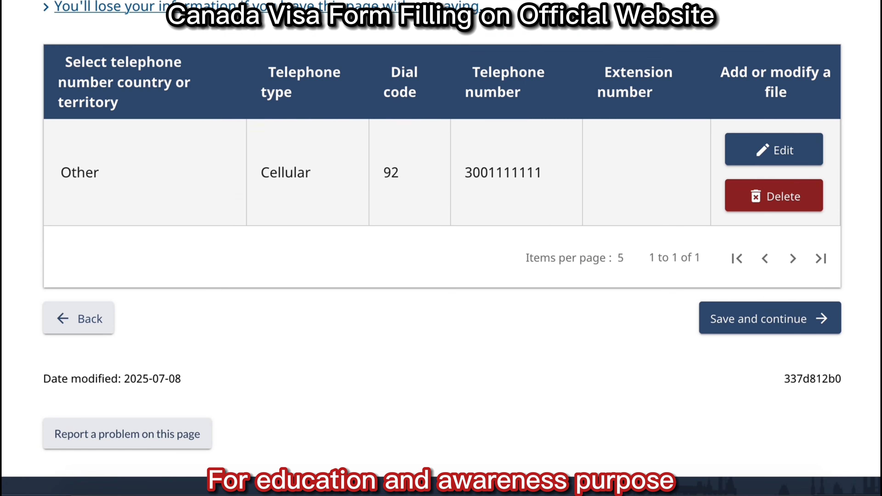
left_click(795, 321)
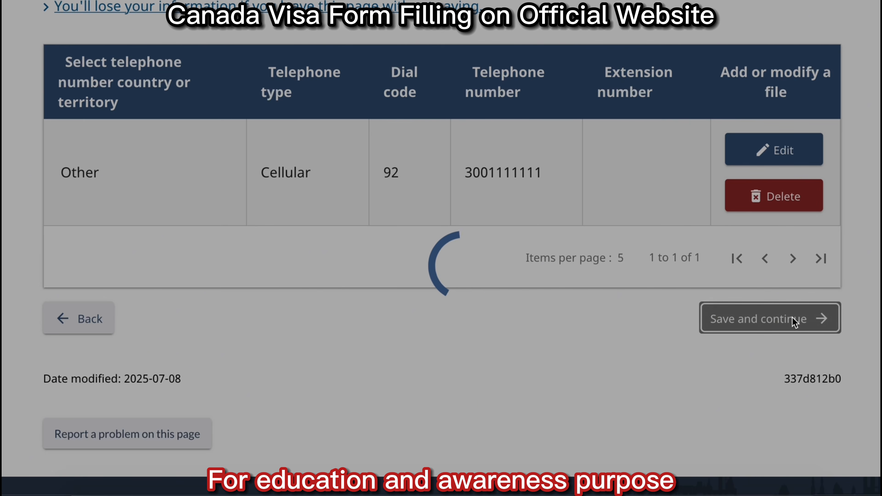
Review every section of the application summary and save it to reach document uploads.
scroll(794, 322, "down", 4)
scroll(794, 322, "down", 8)
scroll(794, 323, "down", 5)
scroll(794, 322, "down", 4)
scroll(794, 323, "down", 8)
scroll(794, 322, "down", 4)
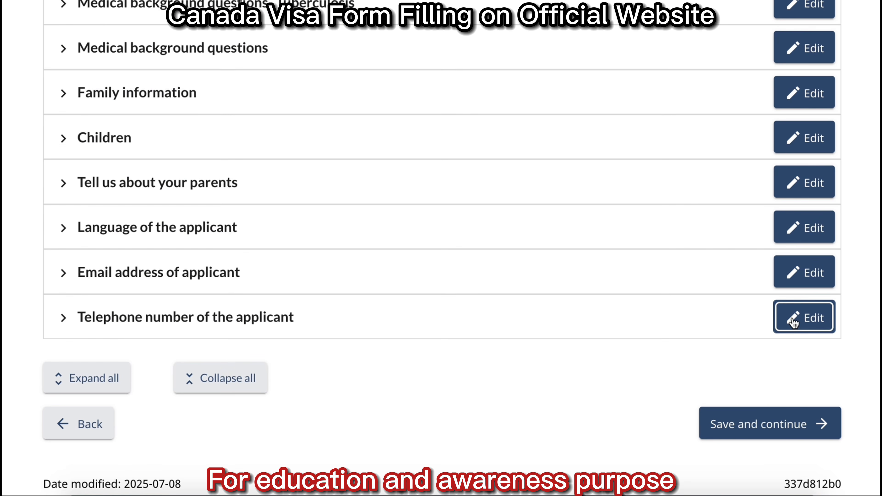
left_click(765, 424)
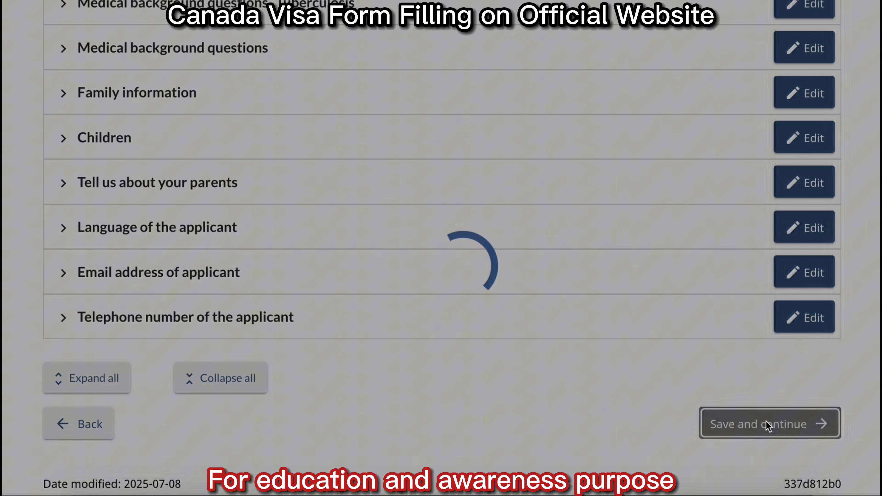
scroll(873, 218, "down", 4)
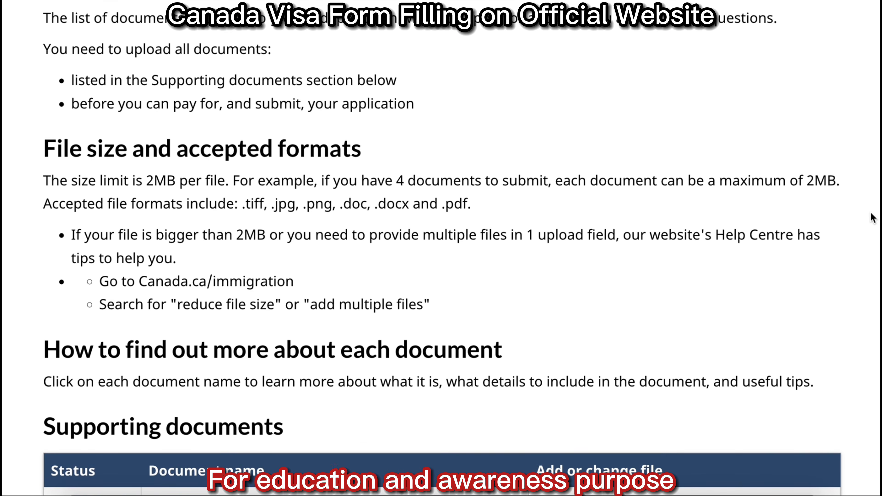
Upload TEST.pdf as the national identity document.
scroll(873, 218, "down", 3)
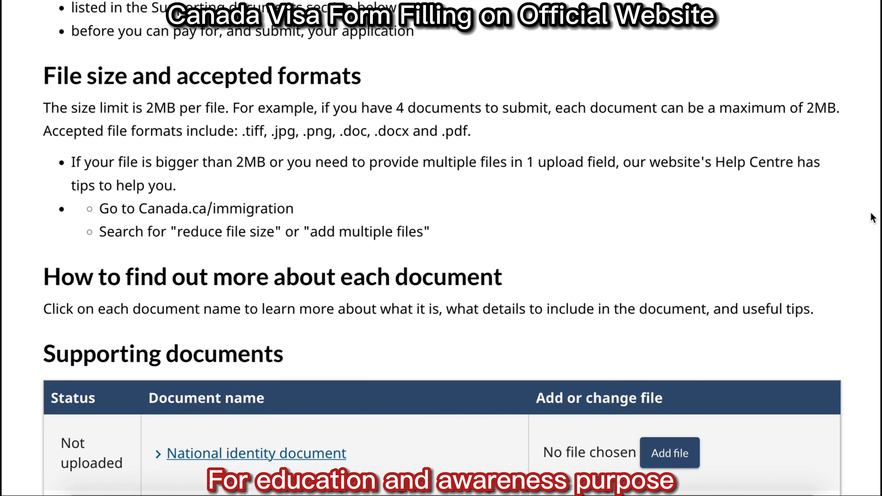
scroll(873, 219, "down", 2)
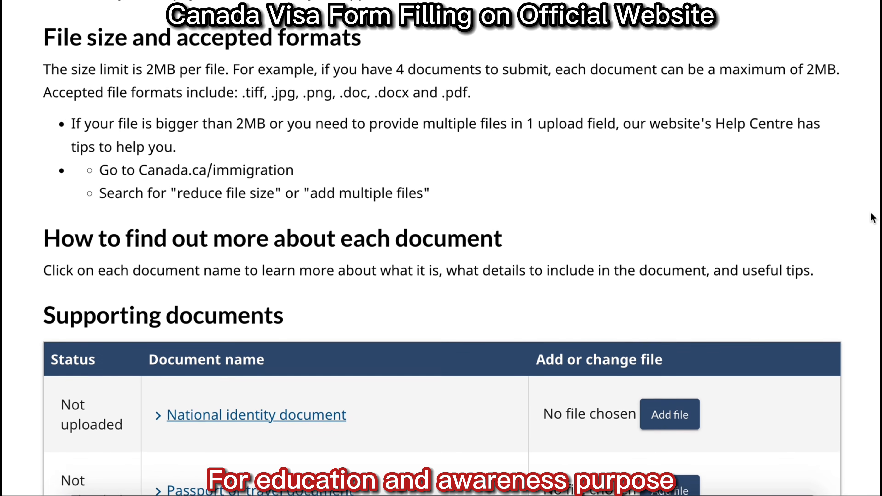
scroll(873, 218, "down", 3)
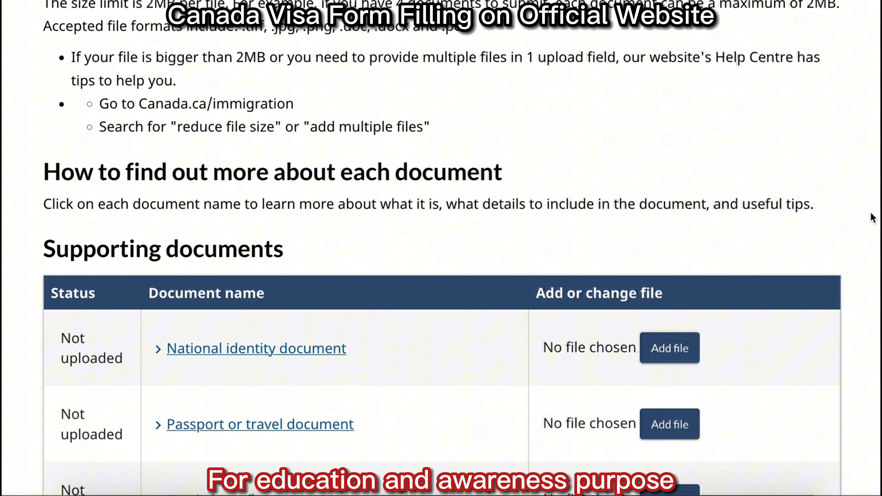
scroll(872, 218, "down", 3)
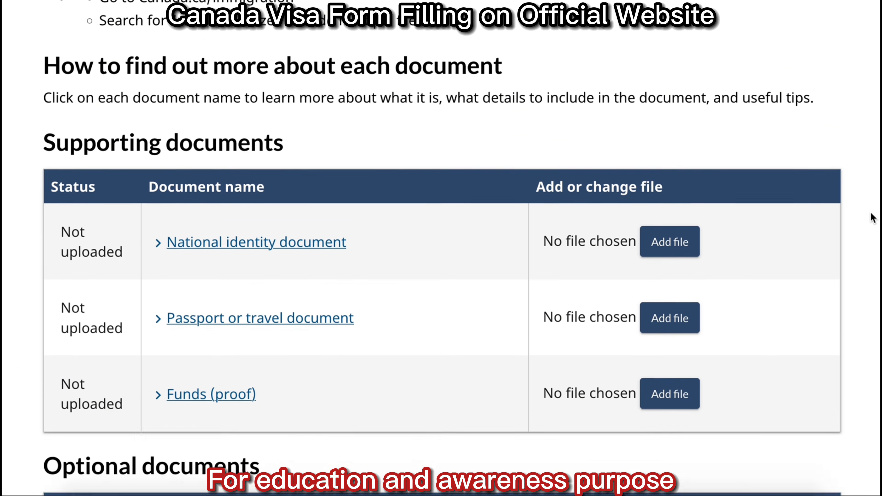
scroll(872, 218, "down", 3)
left_click(503, 129)
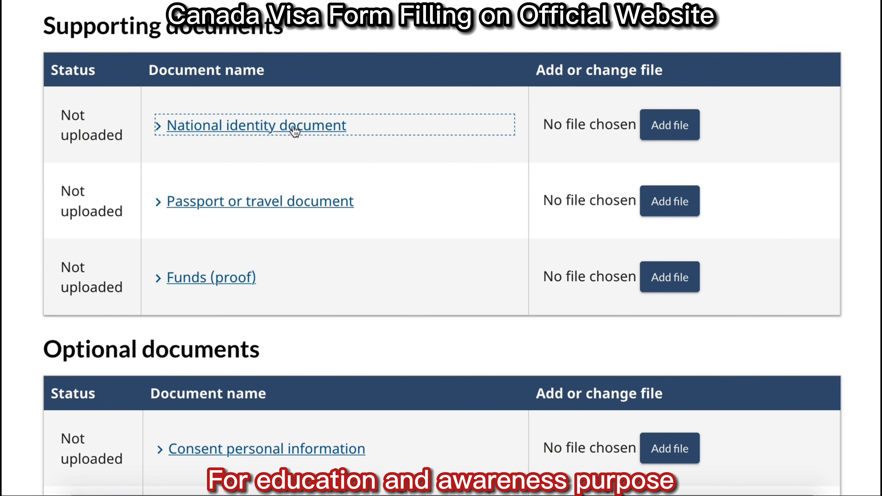
left_click(670, 125)
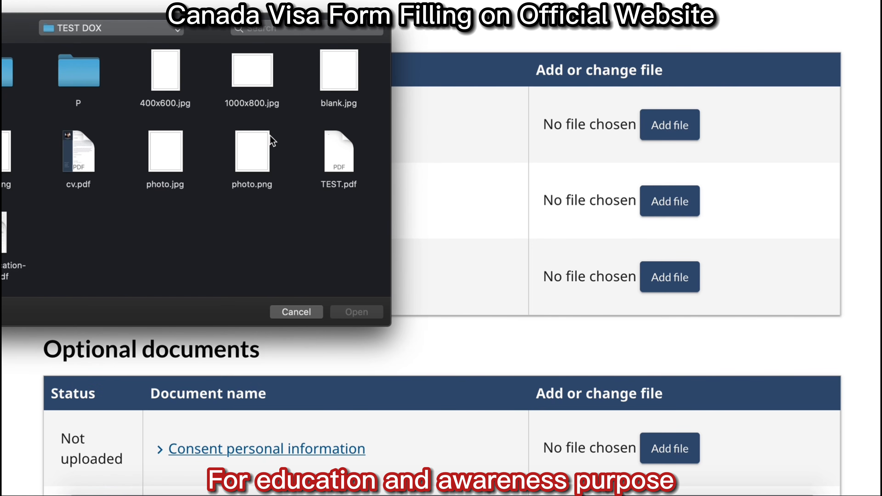
double_click(346, 158)
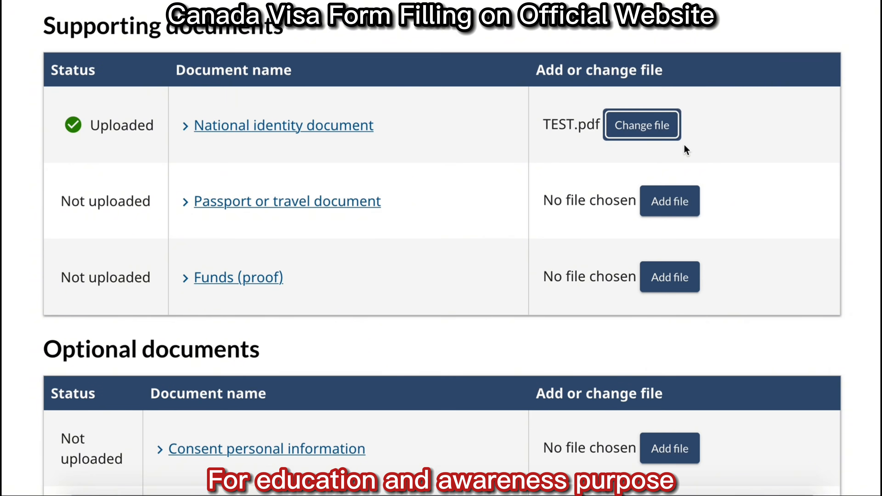
Attach 400x600.jpg for the passport and 1000x800.jpg for proof of funds.
left_click(666, 207)
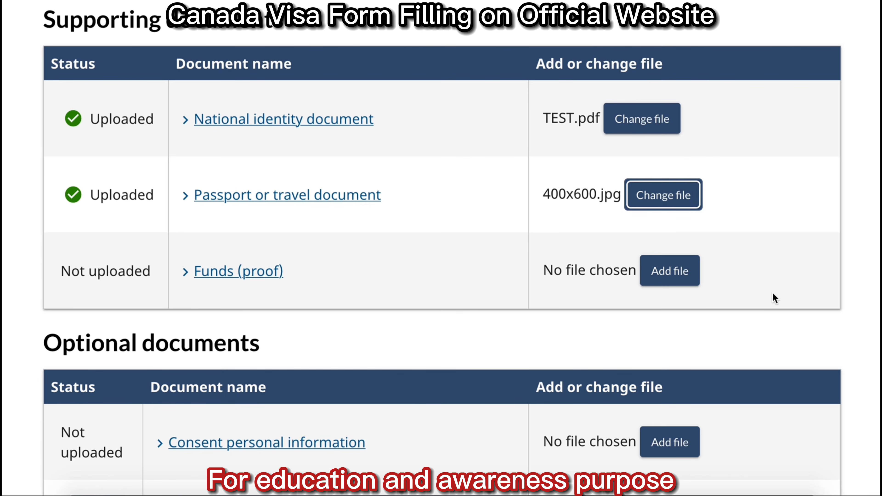
left_click(678, 277)
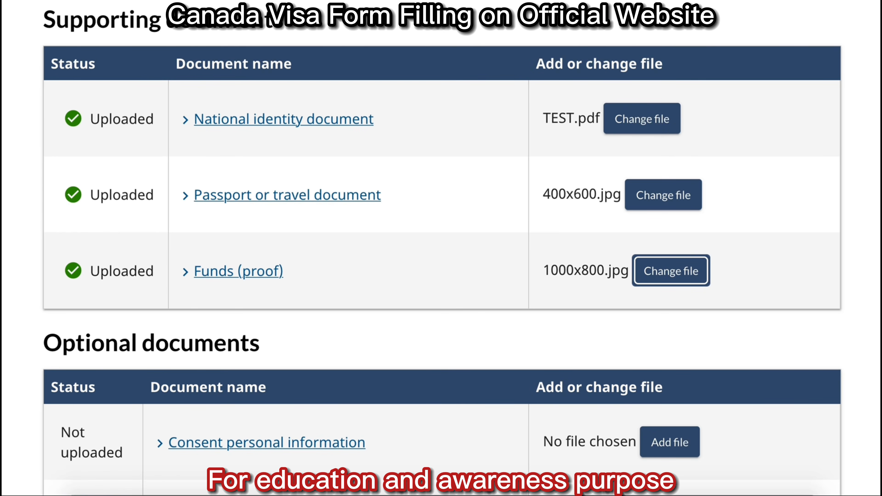
scroll(441, 248, "down", 5)
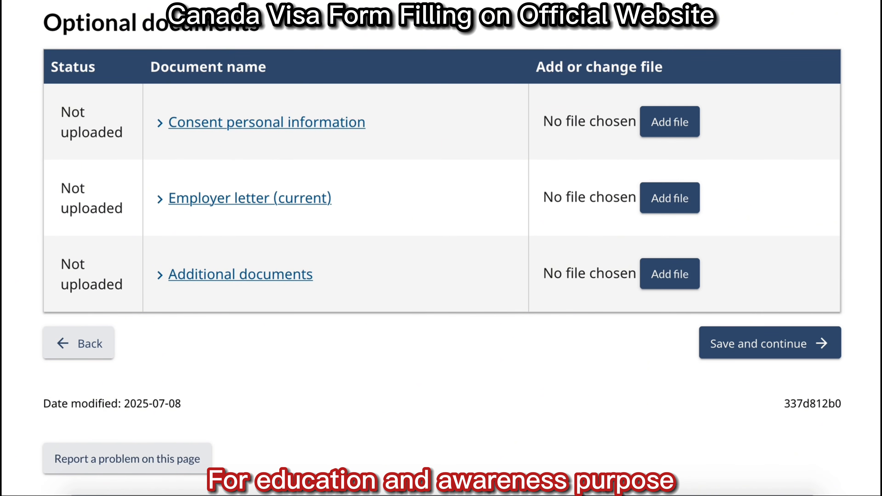
Upload blank.png as the consent document and blank.jpg as the employer letter.
scroll(441, 248, "up", 1)
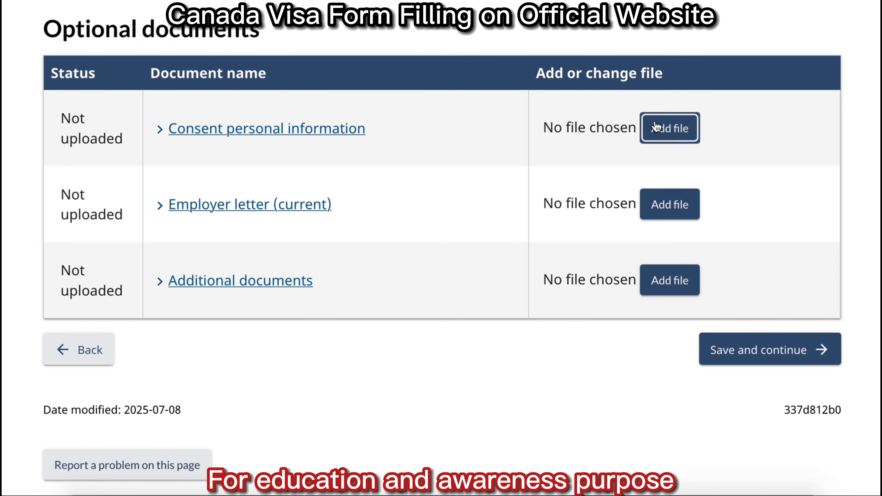
left_click(669, 128)
left_click_drag(213, 4, 210, 4)
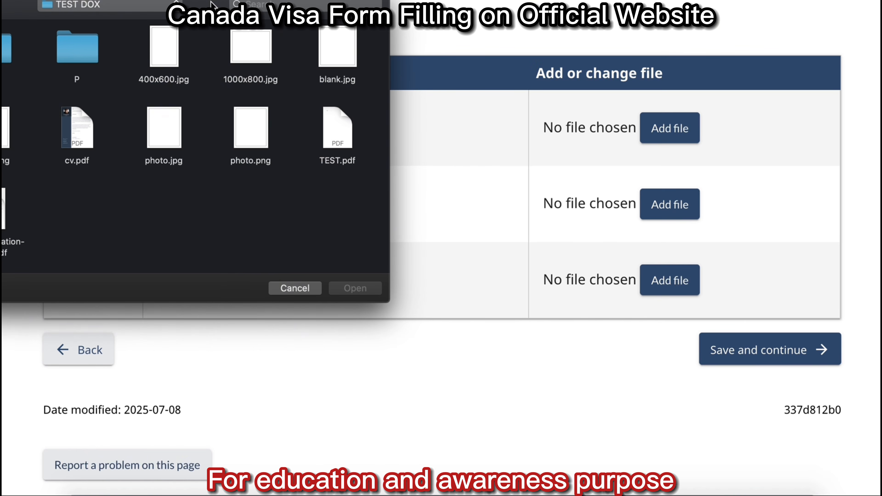
double_click(5, 128)
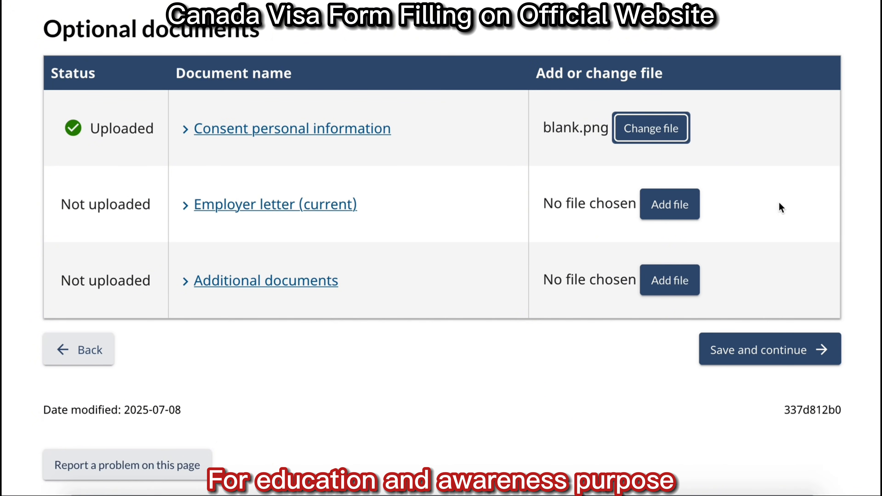
left_click(675, 201)
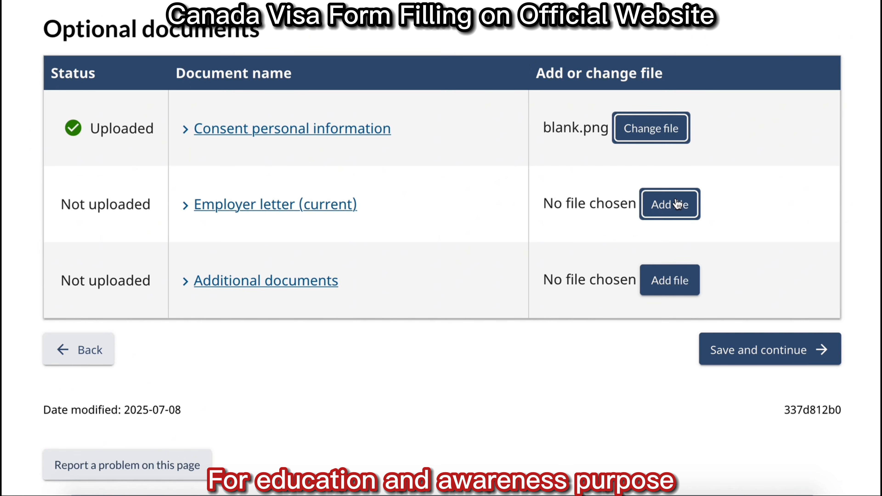
left_click(677, 203)
double_click(336, 36)
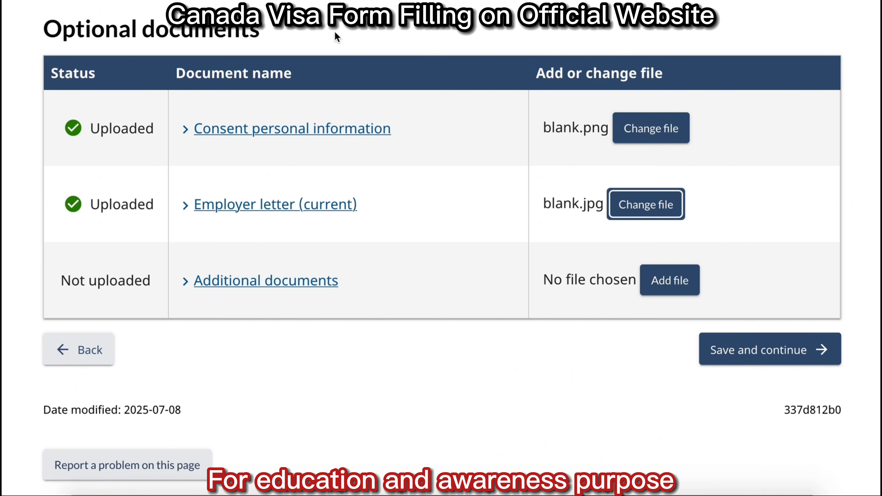
Upload 1000x800.jpg as the additional document and save the documents page.
left_click(250, 282)
left_click(191, 283)
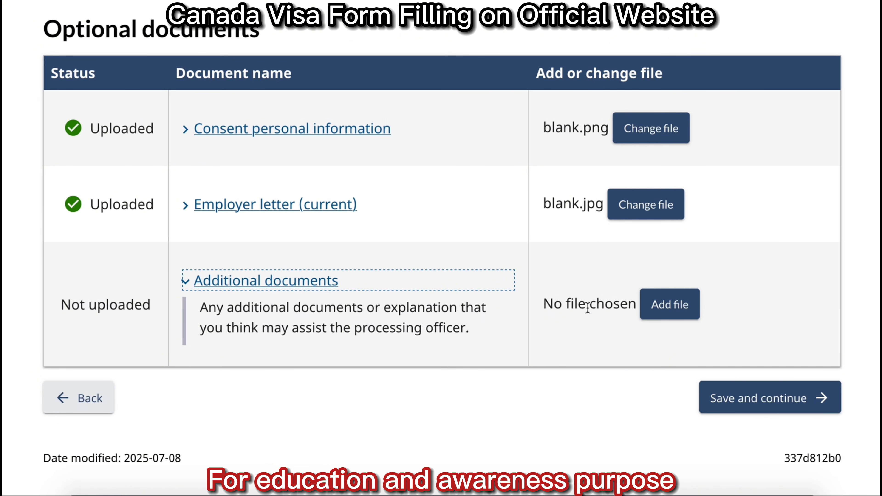
left_click(659, 305)
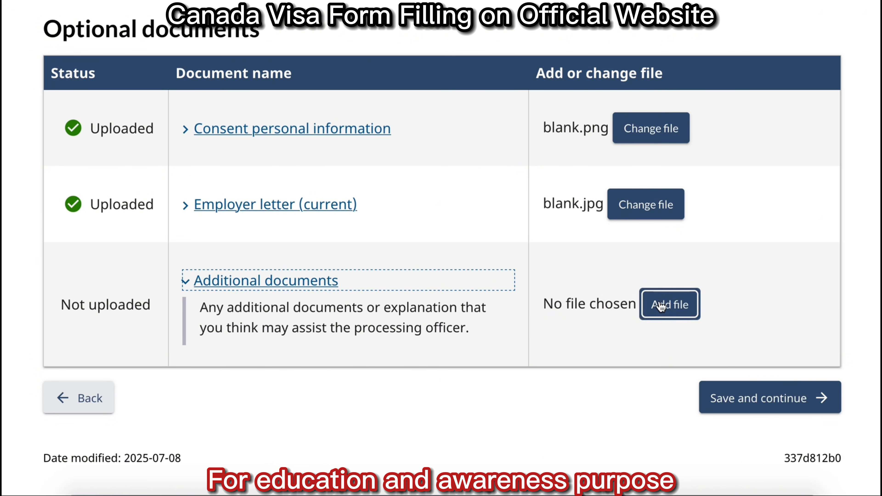
left_click(289, 285)
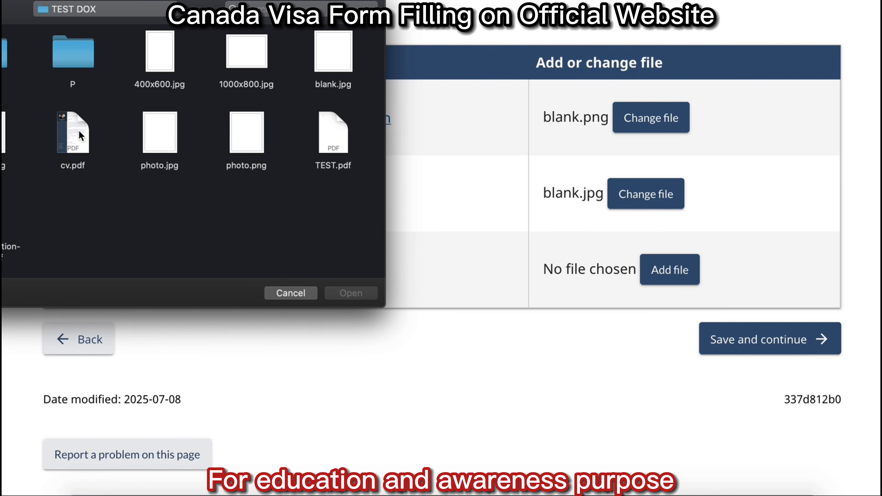
double_click(155, 133)
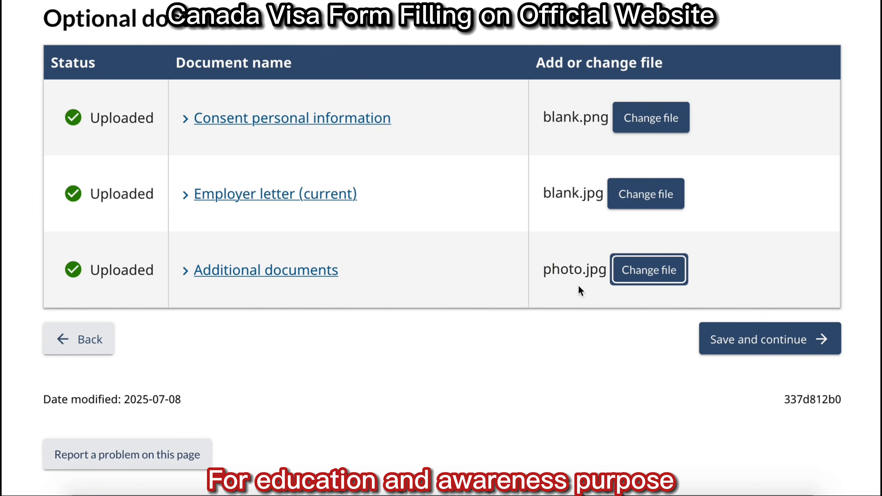
left_click(764, 334)
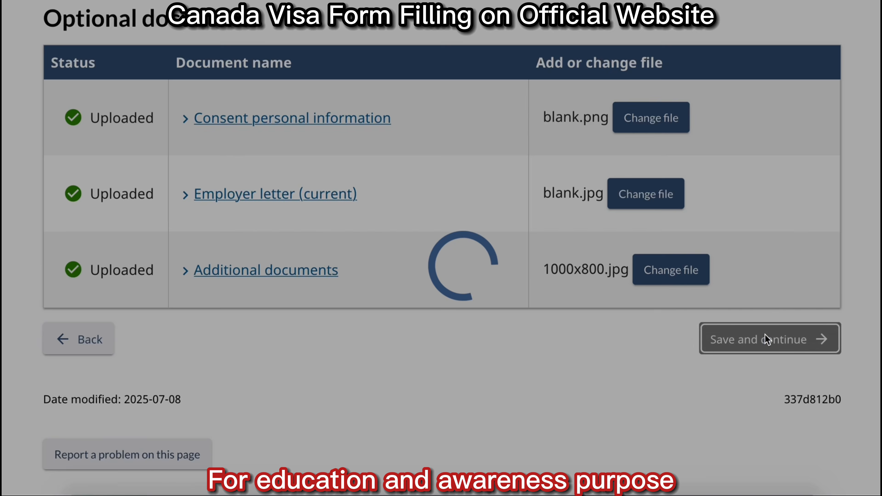
Consent Yes to future contact, sign with the applicant's surname and given name, and save.
scroll(764, 333, "down", 4)
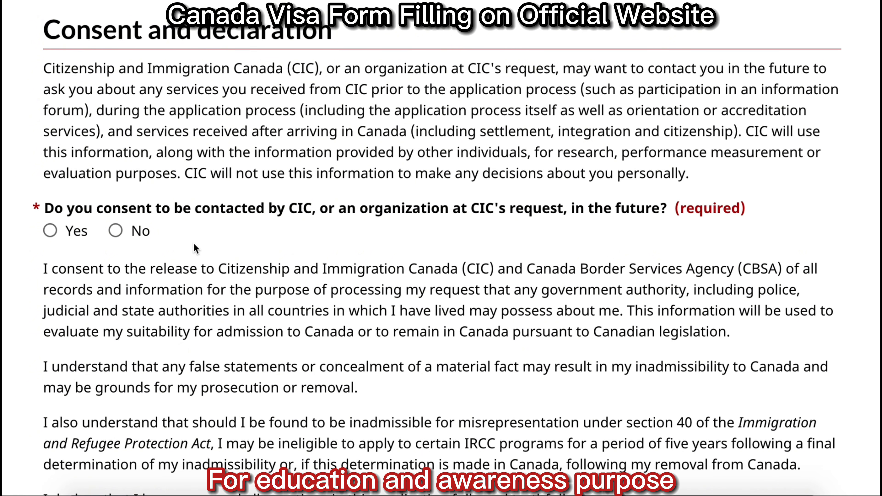
left_click(50, 231)
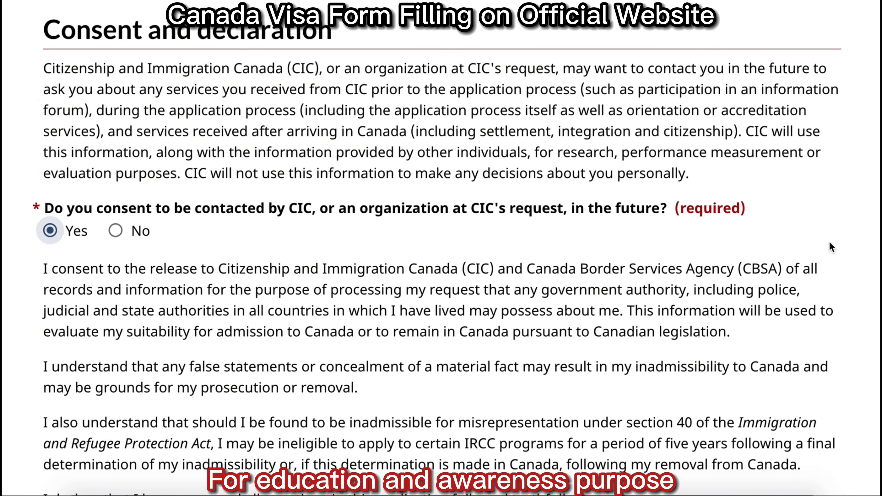
scroll(829, 243, "down", 10)
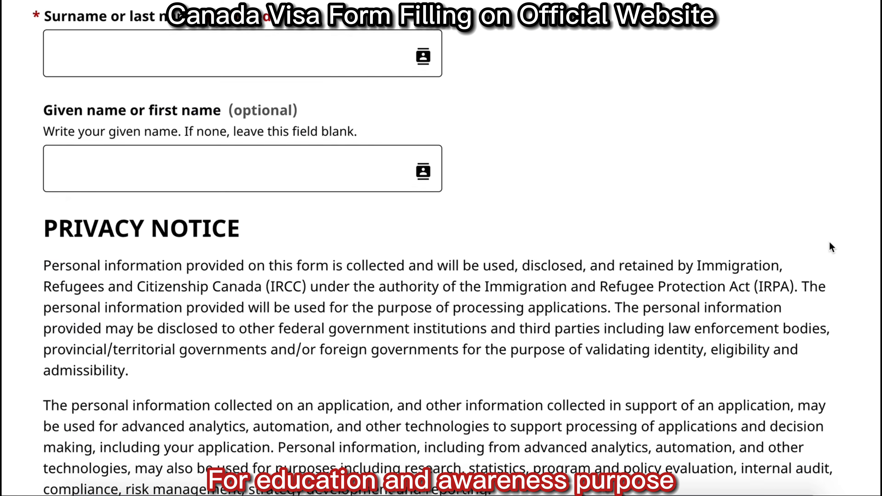
left_click(156, 46)
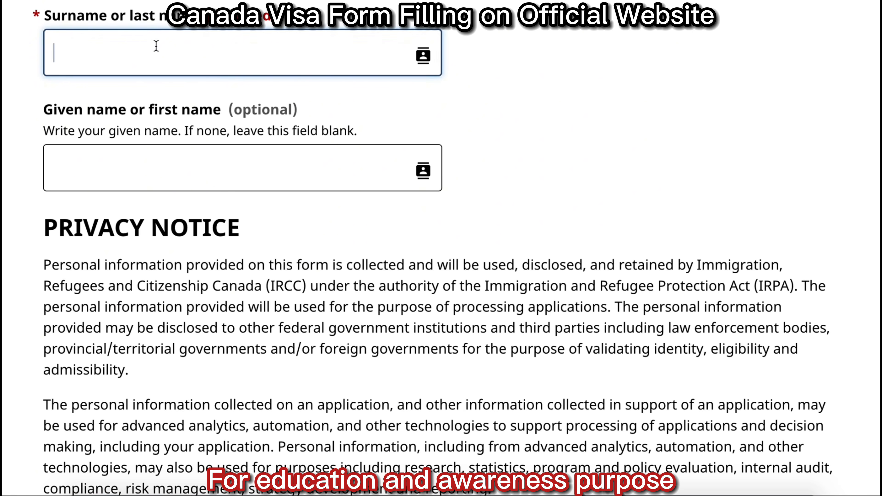
key("Tab")
type("MUH")
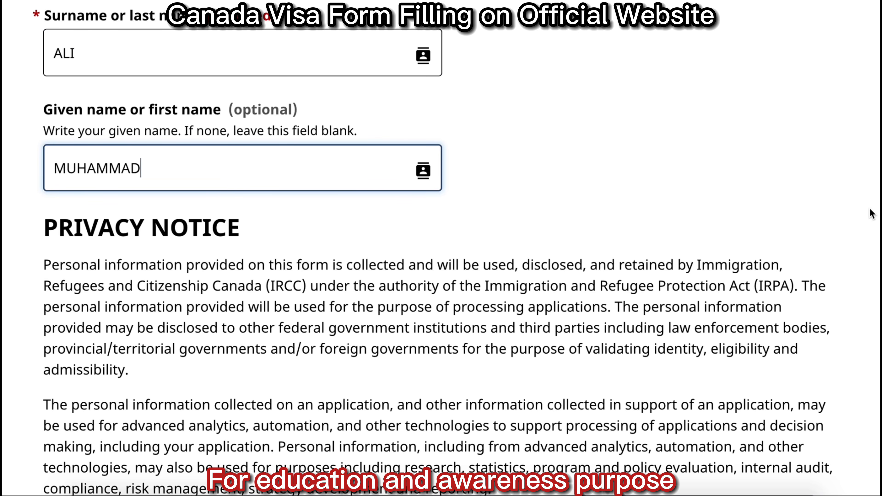
scroll(872, 214, "down", 15)
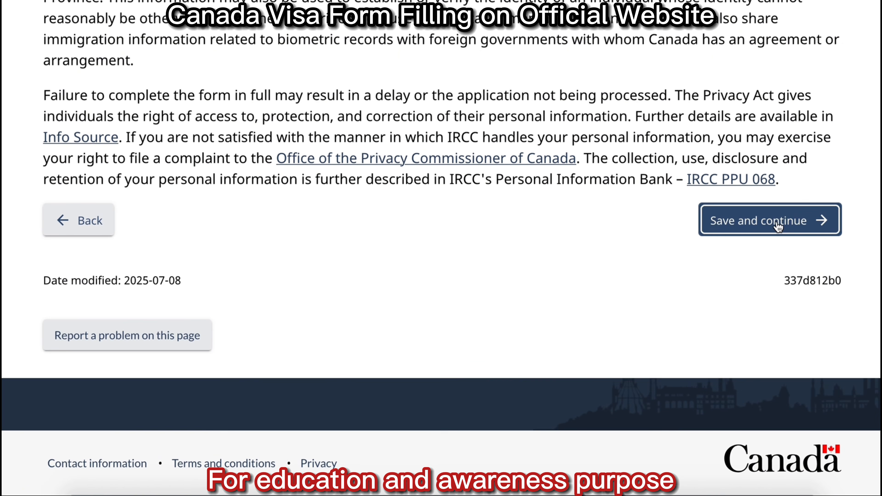
left_click(777, 224)
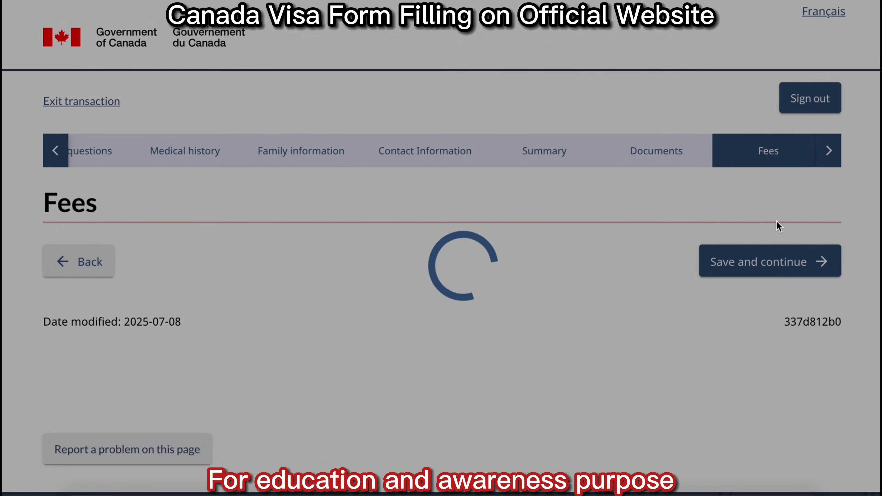
Check the Biometrics CAN$85 and Visitor visa CAN$100 fees, then continue to checkout.
scroll(441, 248, "down", 3)
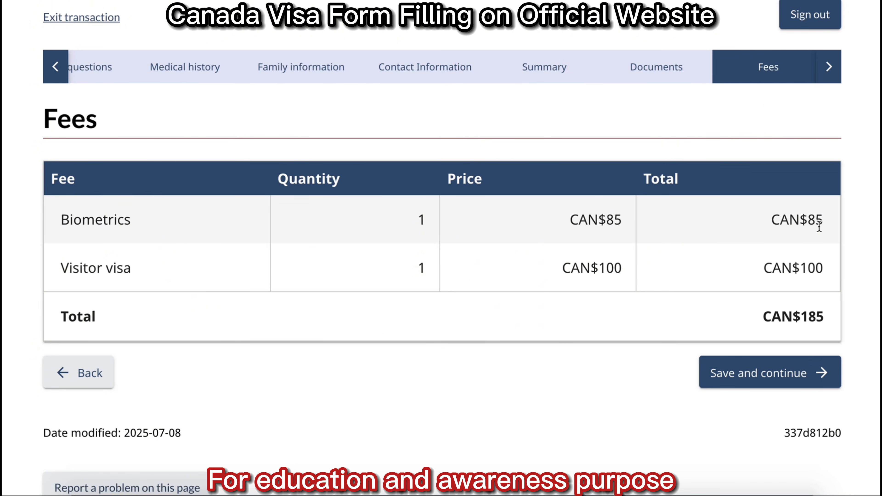
triple_click(816, 219)
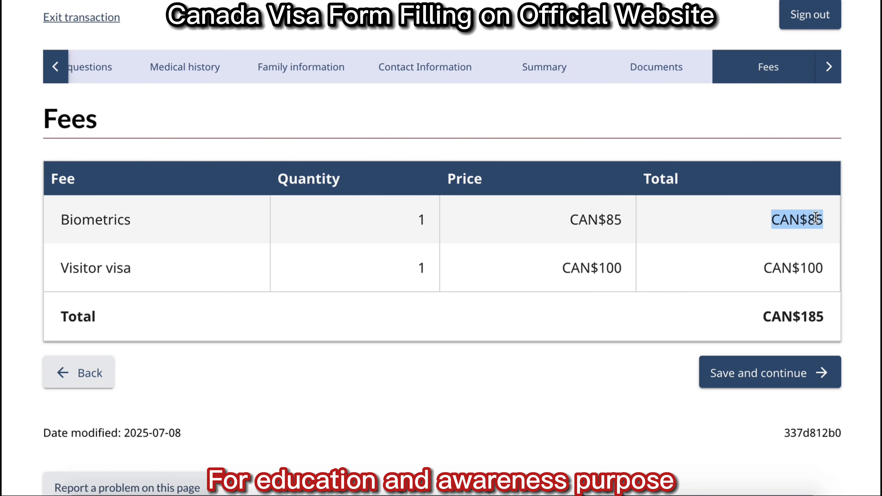
triple_click(811, 267)
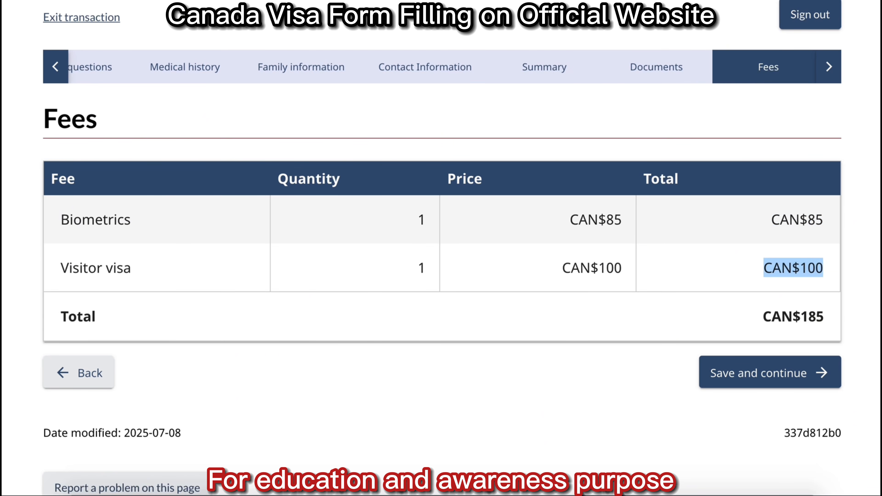
left_click(811, 268)
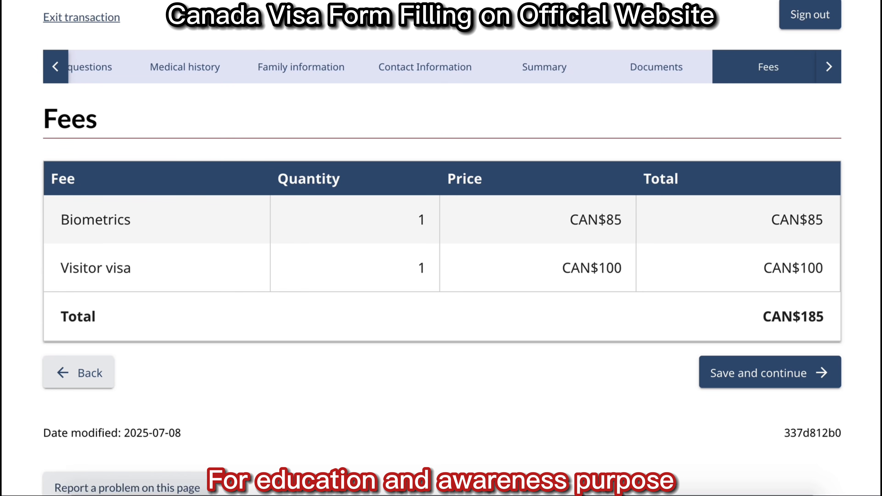
left_click(789, 382)
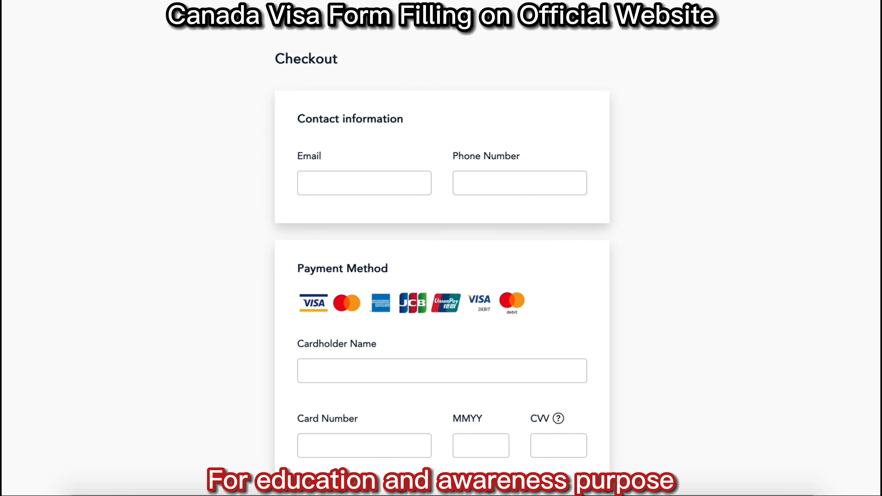
Scroll through the empty Checkout form's contact, card and billing address fields.
scroll(441, 243, "down", 3)
scroll(441, 243, "down", 3)
scroll(441, 243, "down", 5)
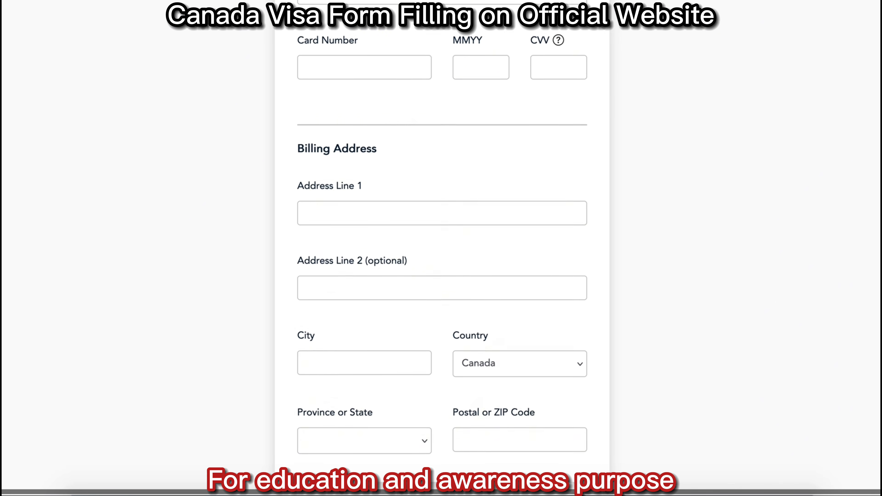